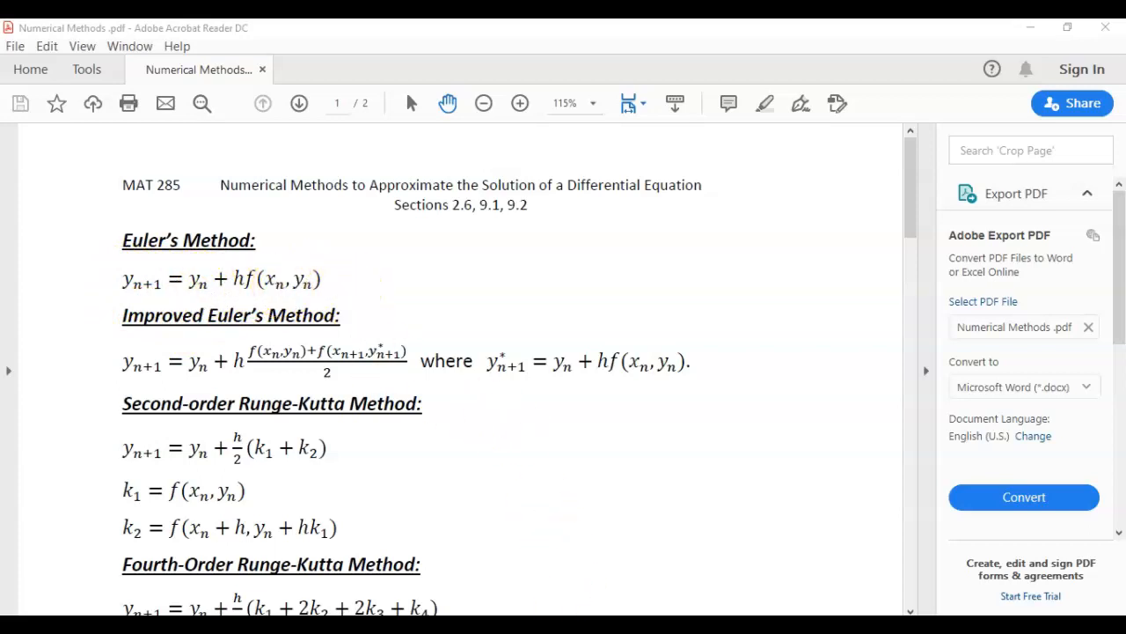
Step: Review problem 6 in the Numerical Methods PDF, including its initial condition, target value and the step size h = 0.05
left_click(669, 625)
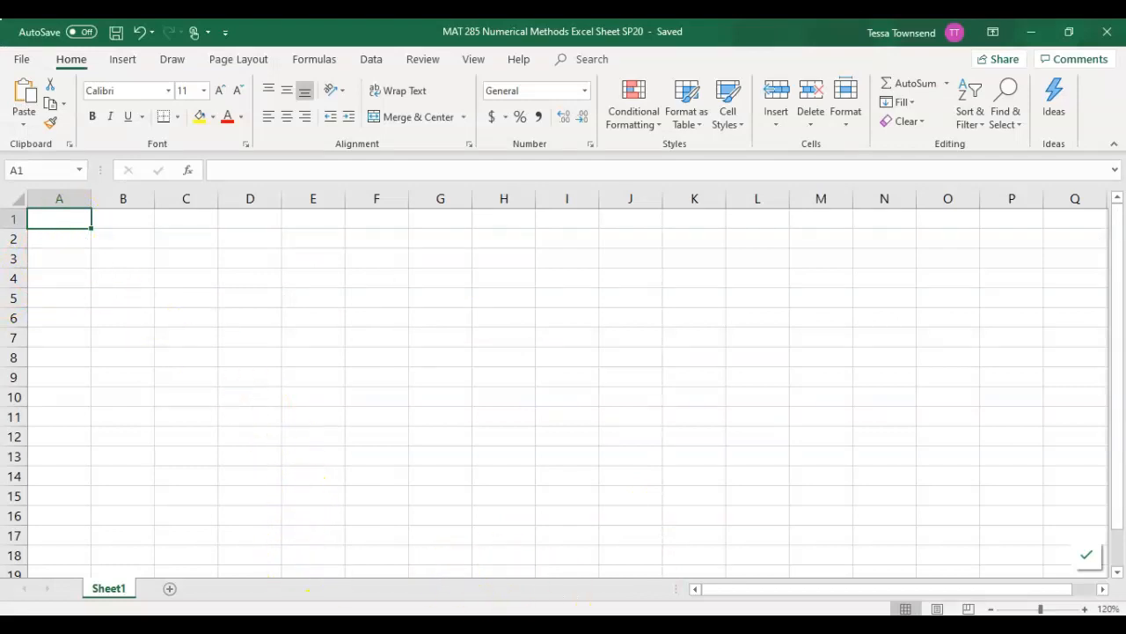
key("alt+Tab")
scroll(648, 382, "down", 10)
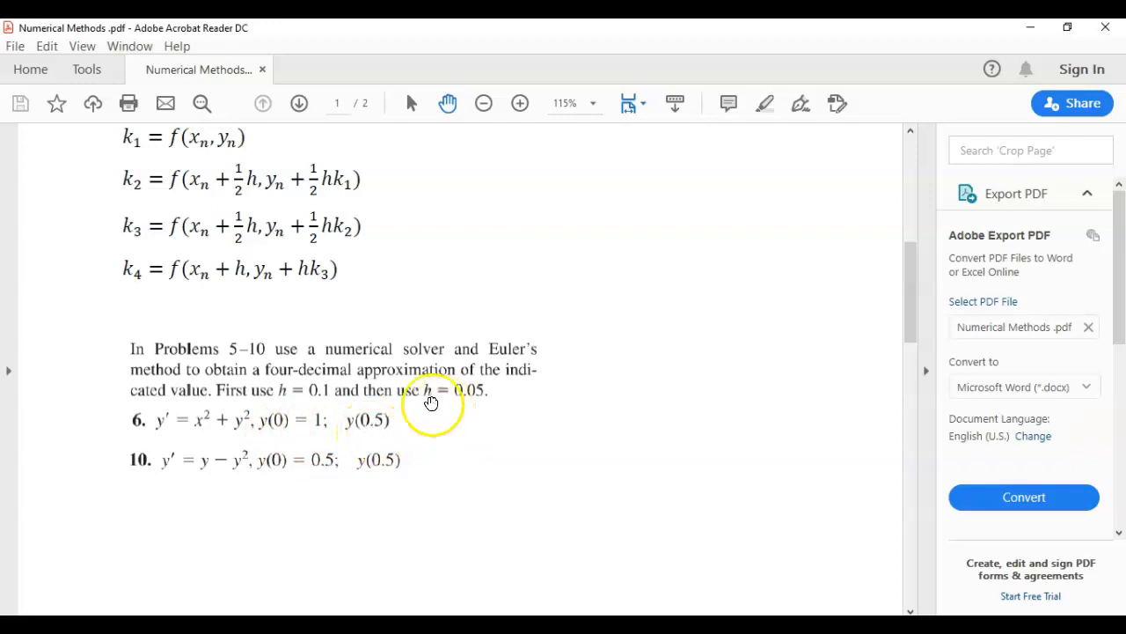
left_click_drag(421, 391, 498, 397)
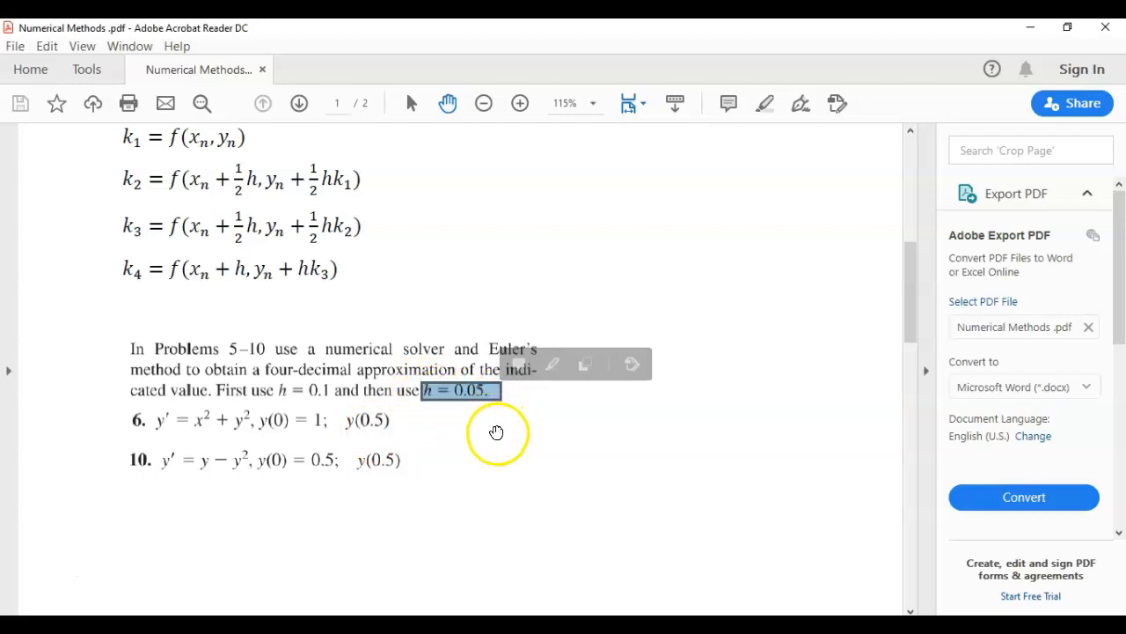
left_click(498, 431)
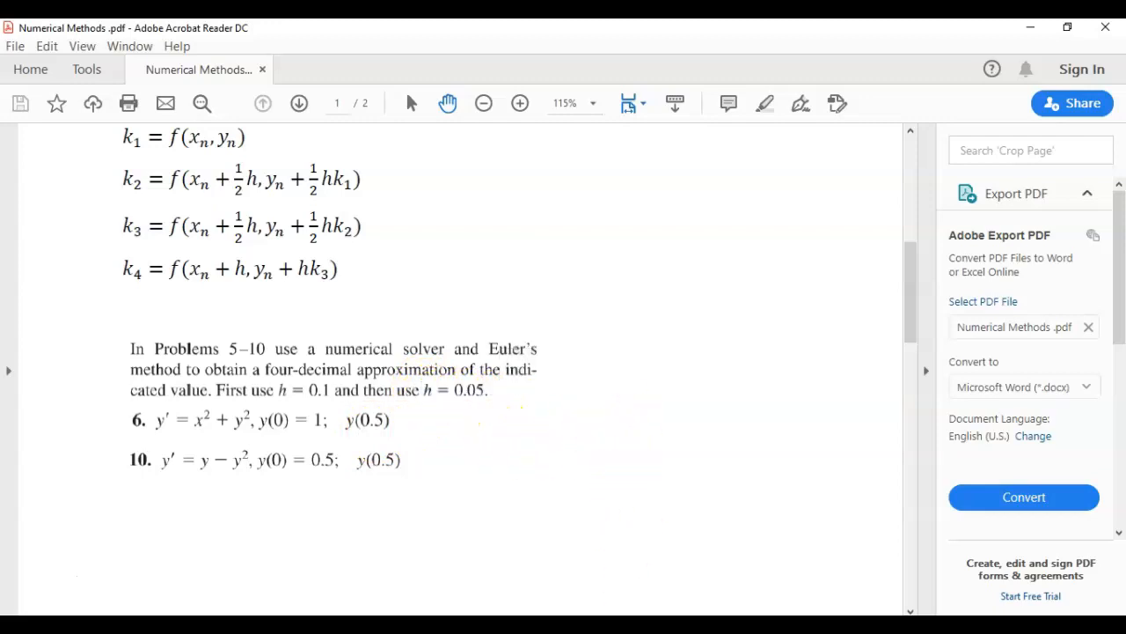
Step: Switch to the Excel workbook and insert an equation object reading y′ = x² + y², with properly formatted exponents
left_click(647, 612)
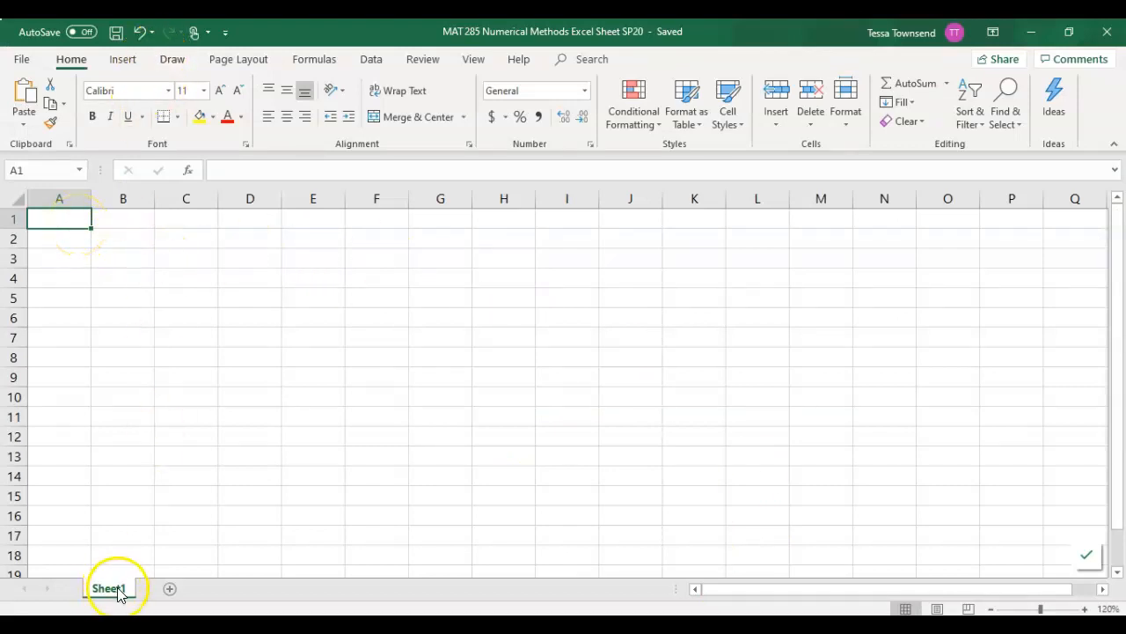
left_click(123, 62)
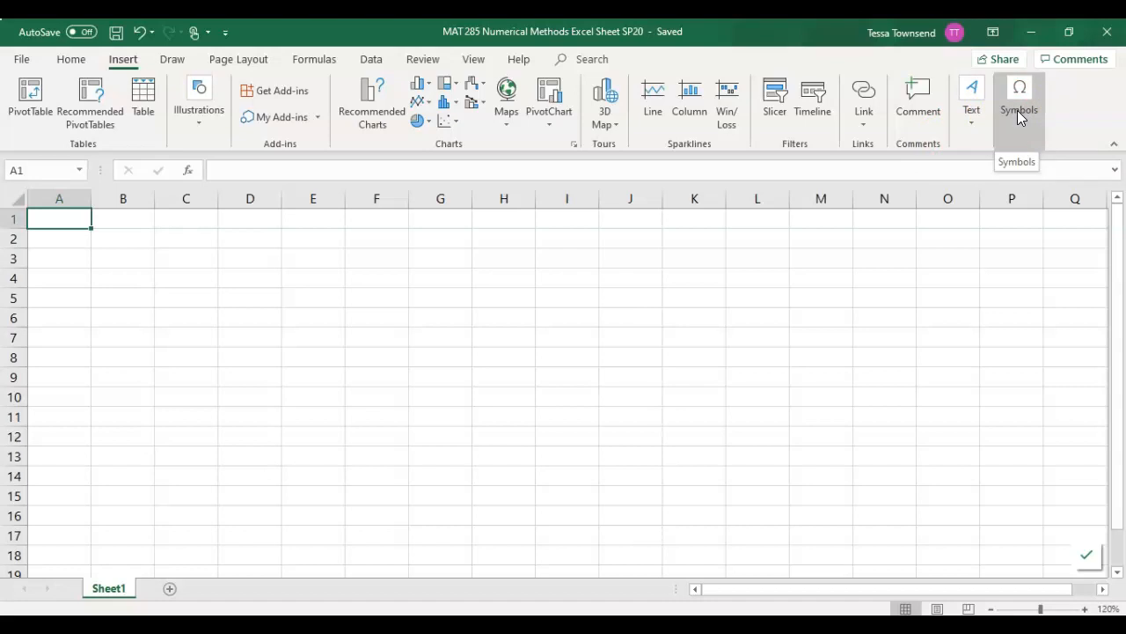
left_click(973, 116)
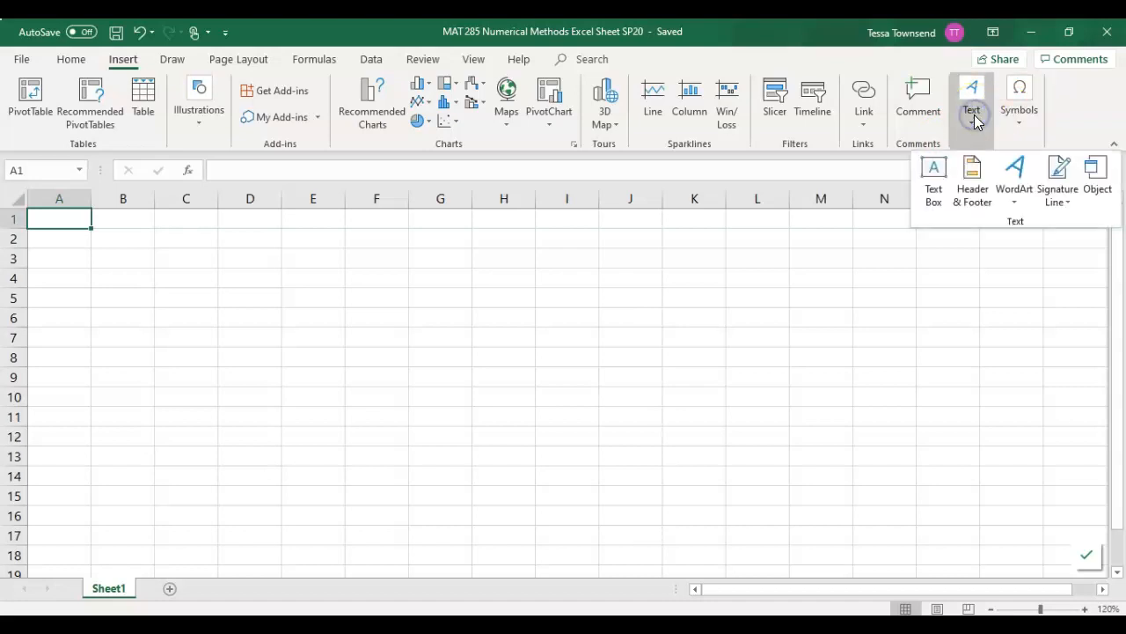
left_click(1019, 110)
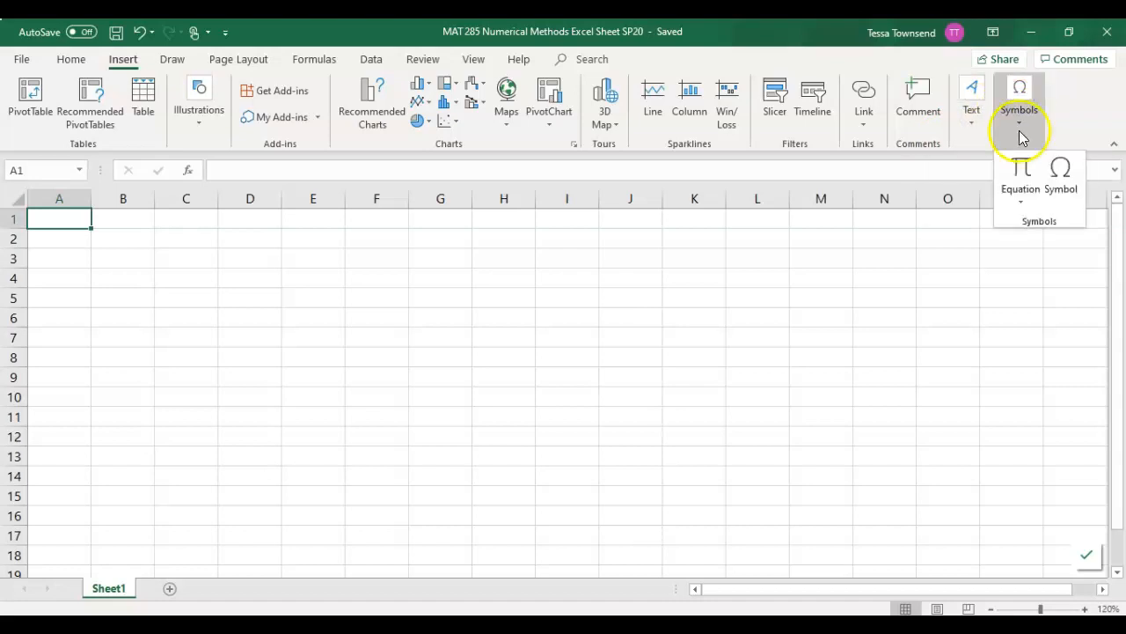
left_click(1018, 172)
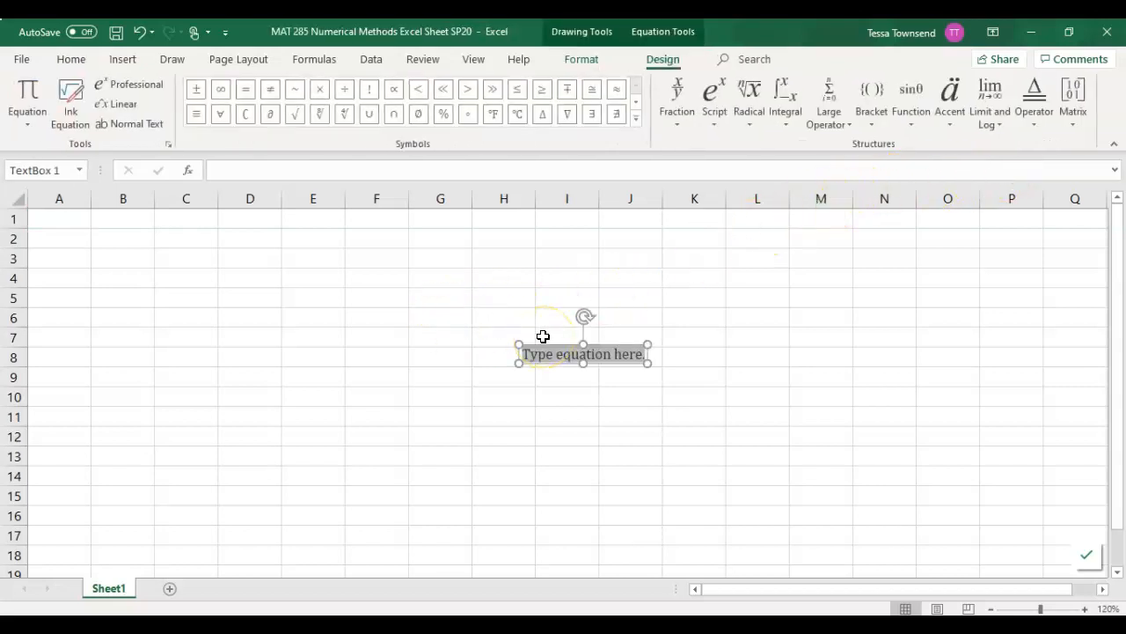
type("y")
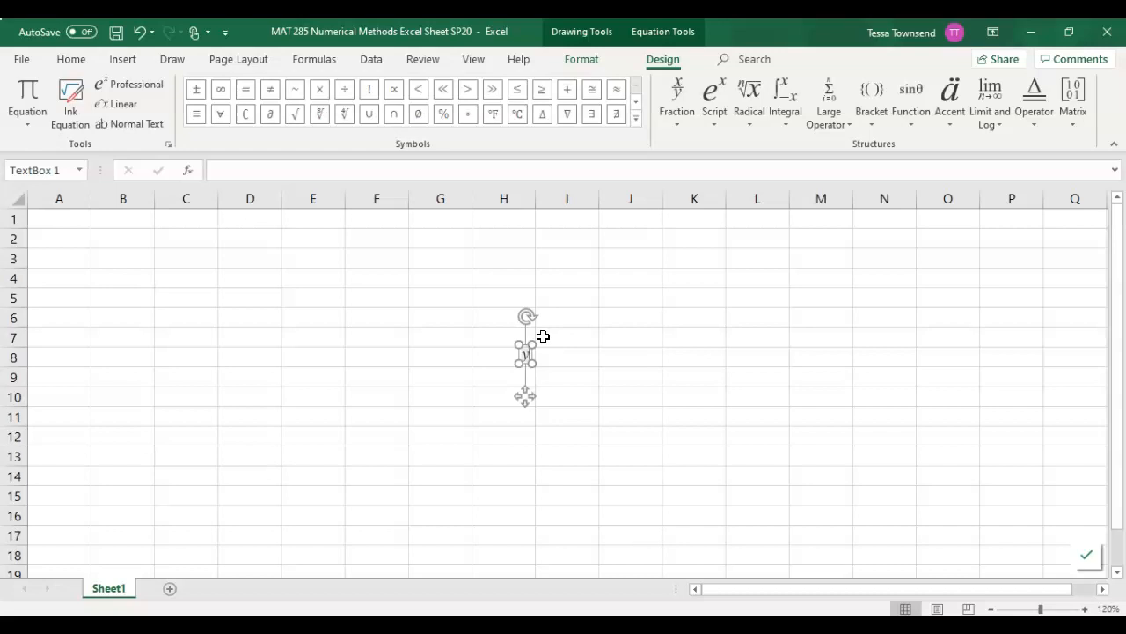
type("'=x^")
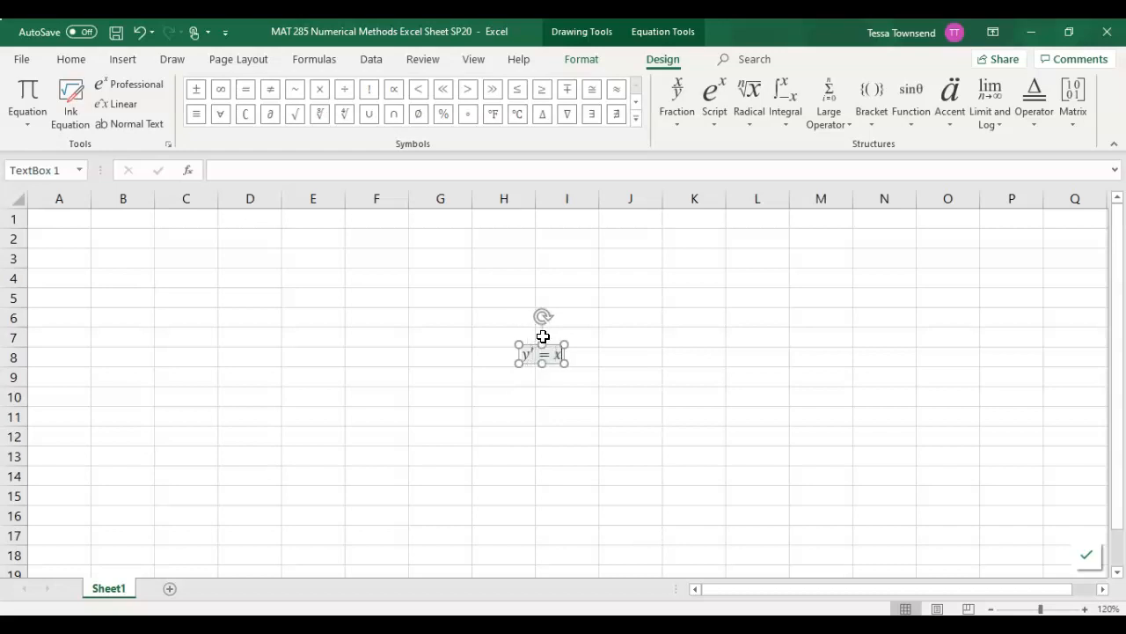
type("2 ")
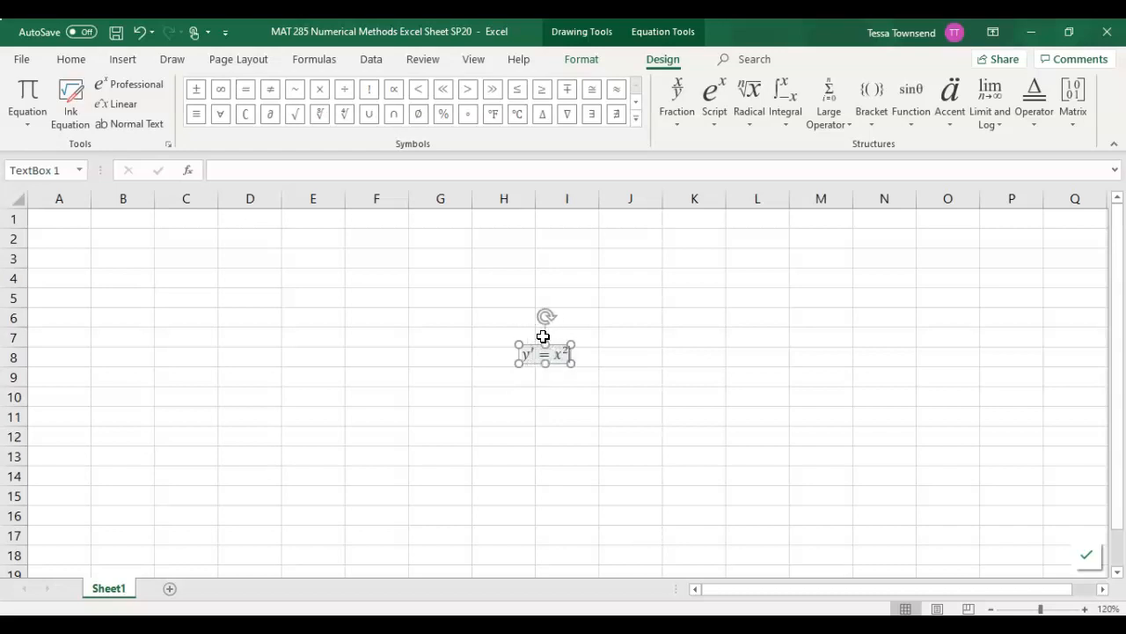
type("+y")
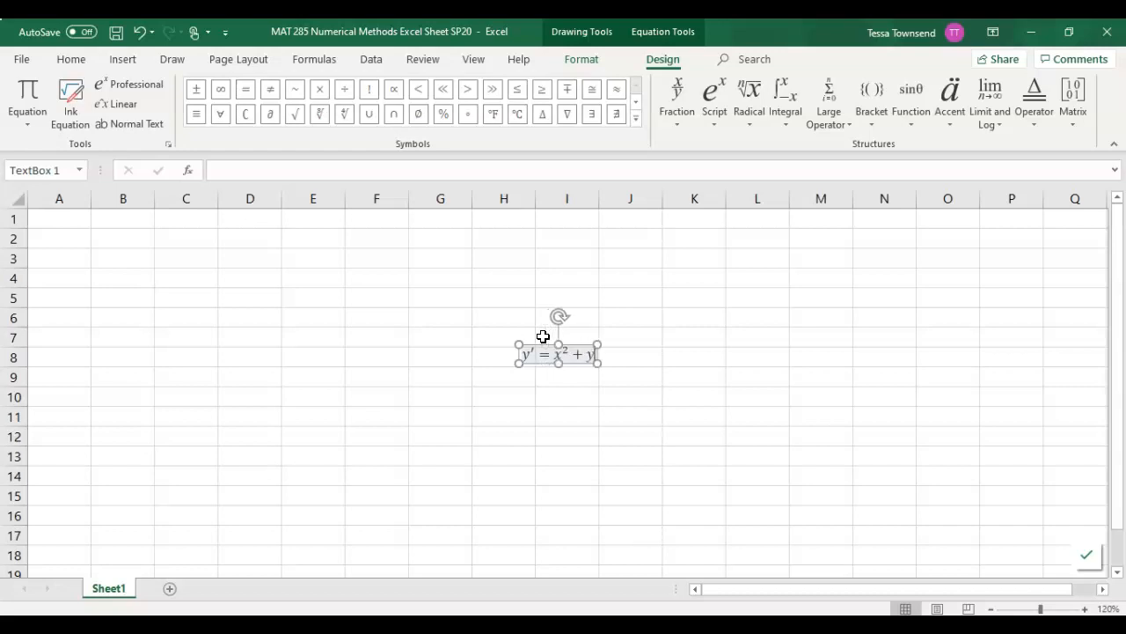
type("^")
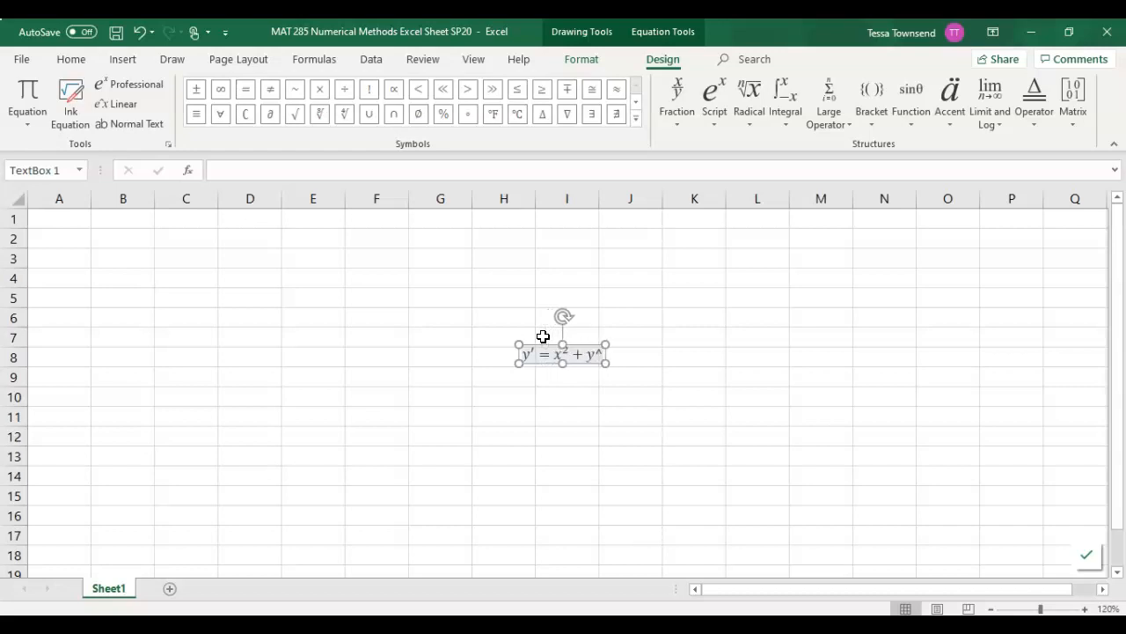
type("2")
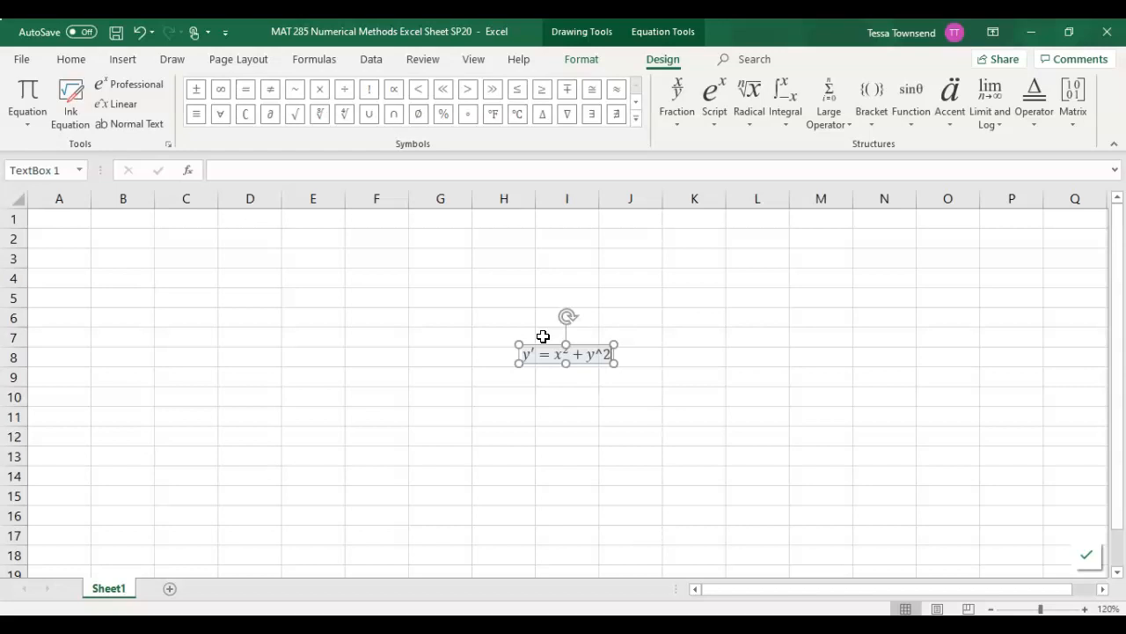
key("space")
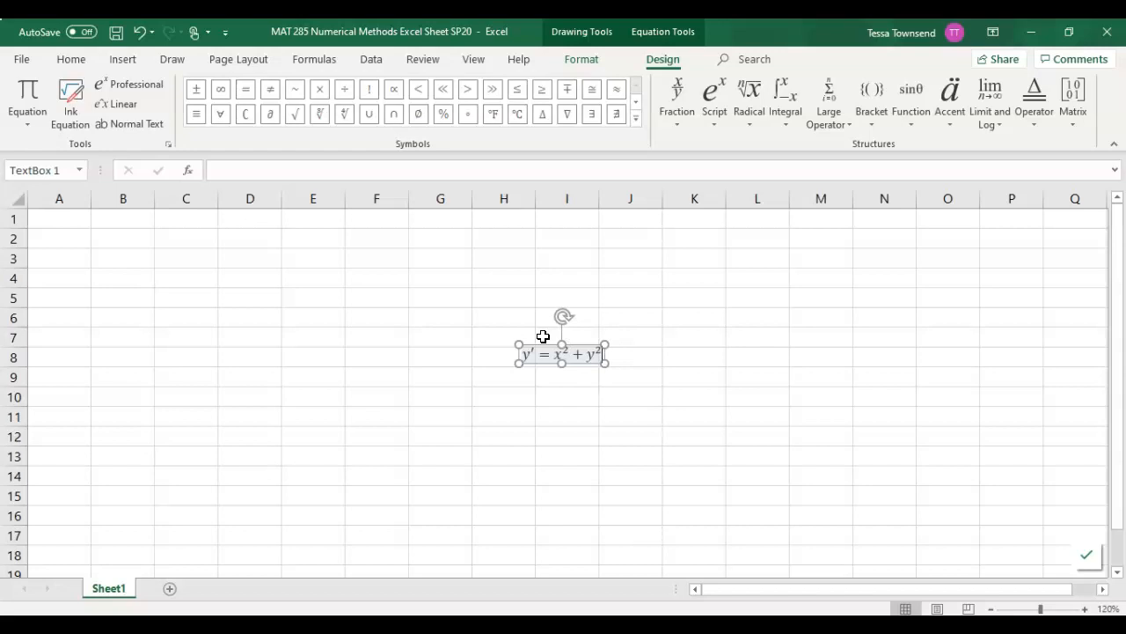
Step: Extend the equation with the initial condition y(0) = 1 and the target y(0.5), separated by semicolons
type(";  y")
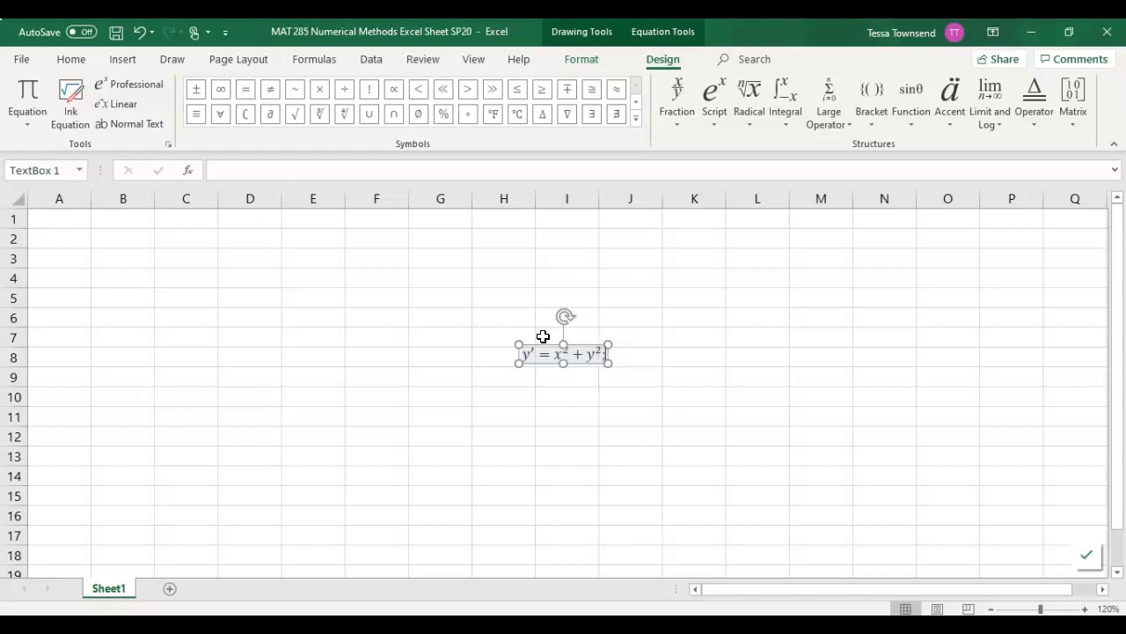
type("(0")
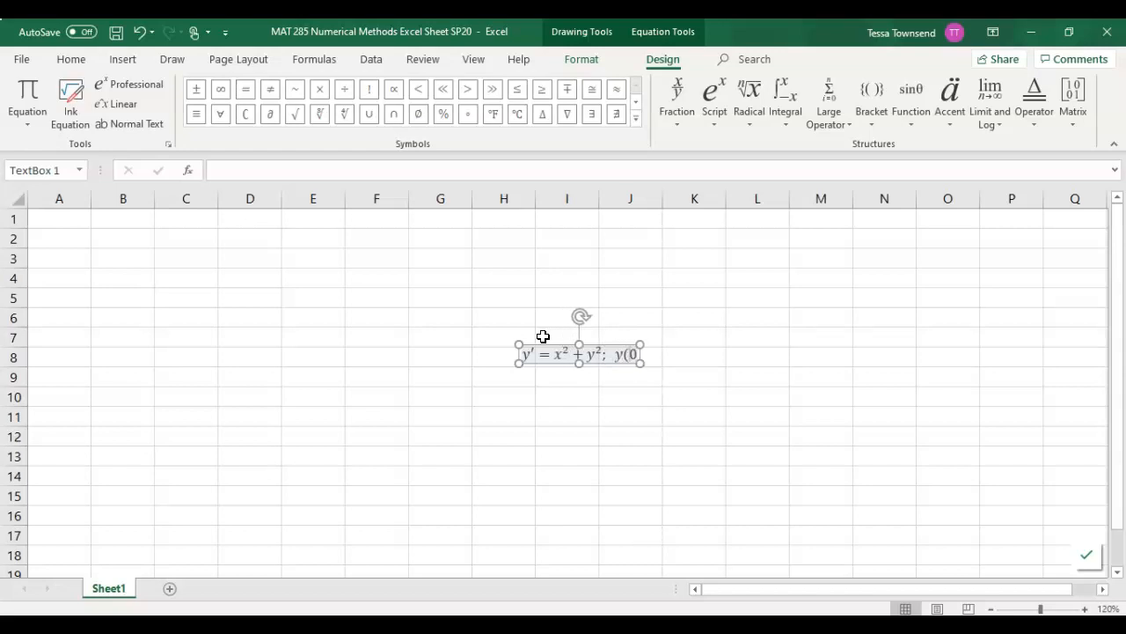
type(") = 1")
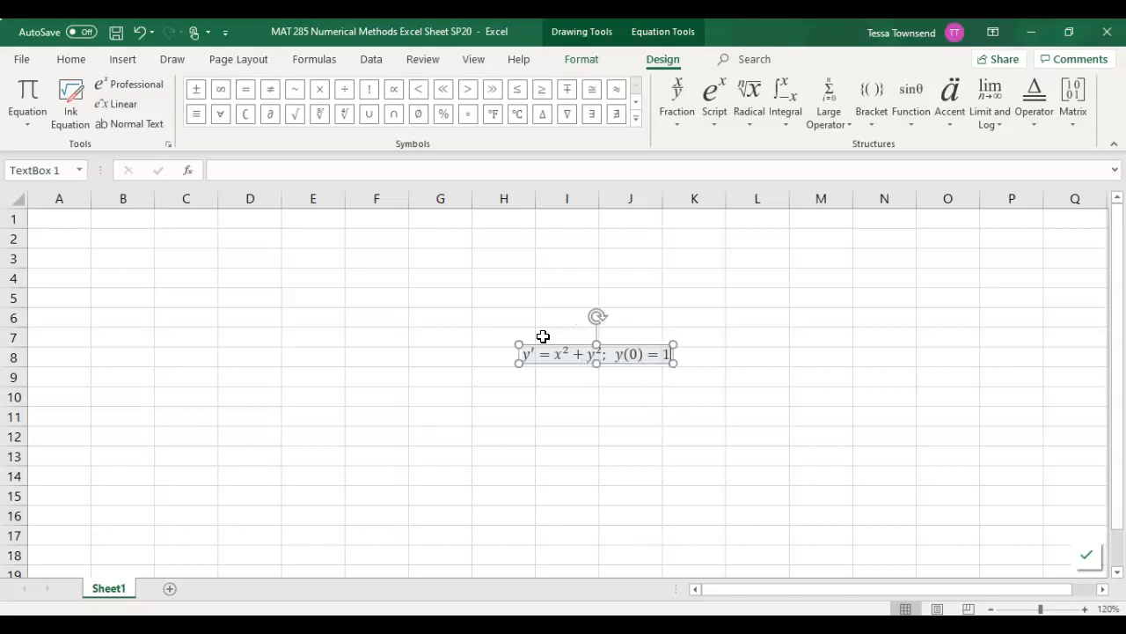
type("; ")
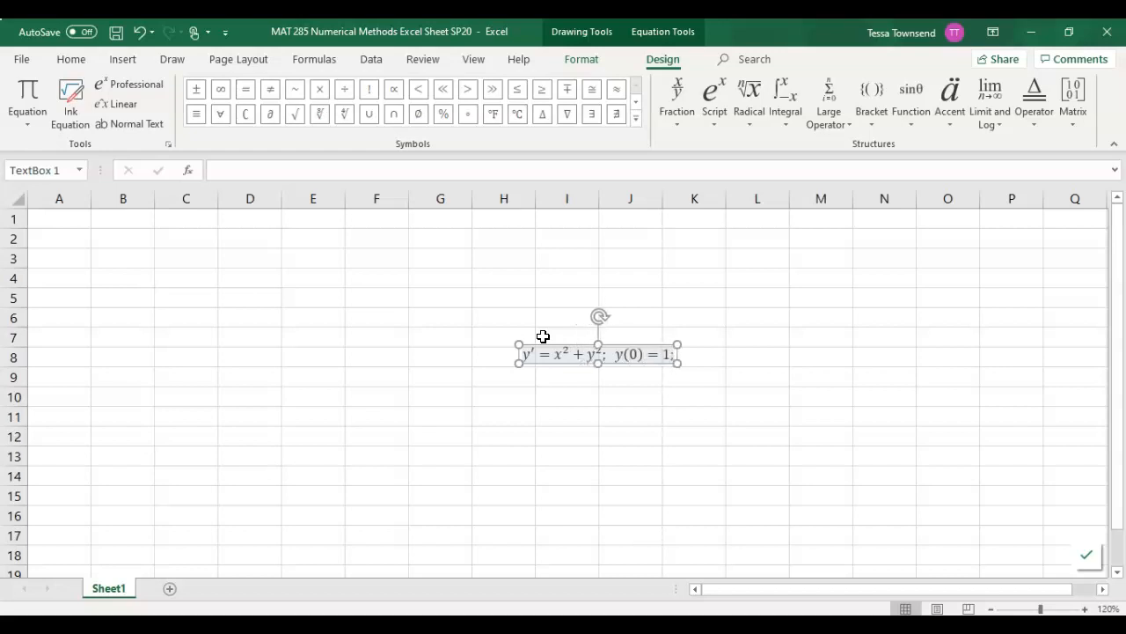
type("y(")
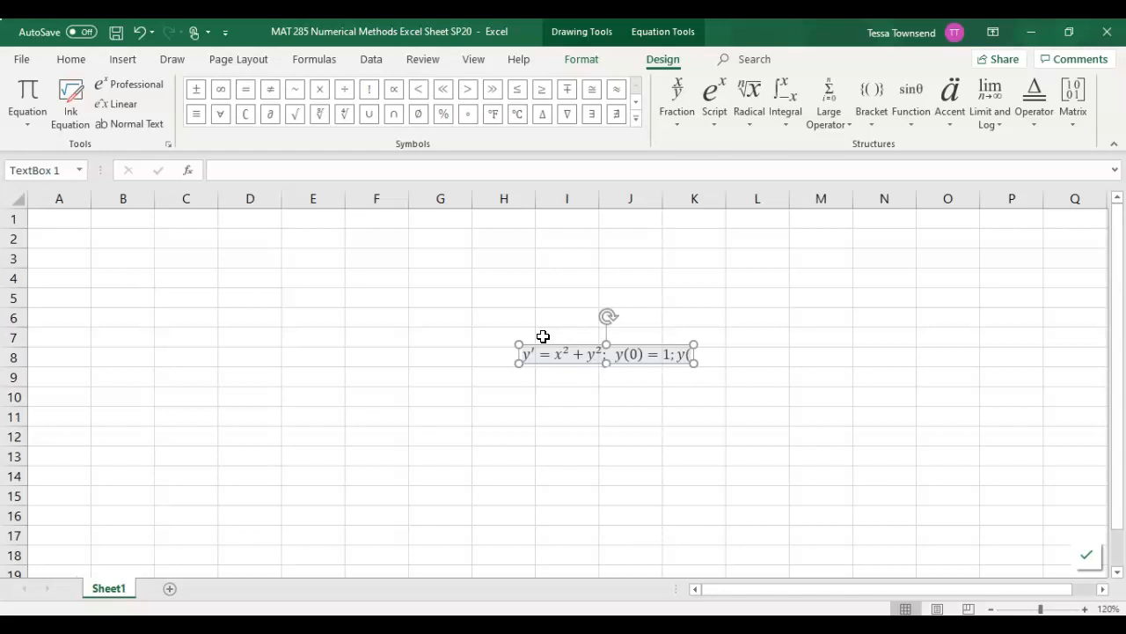
type("0.5)")
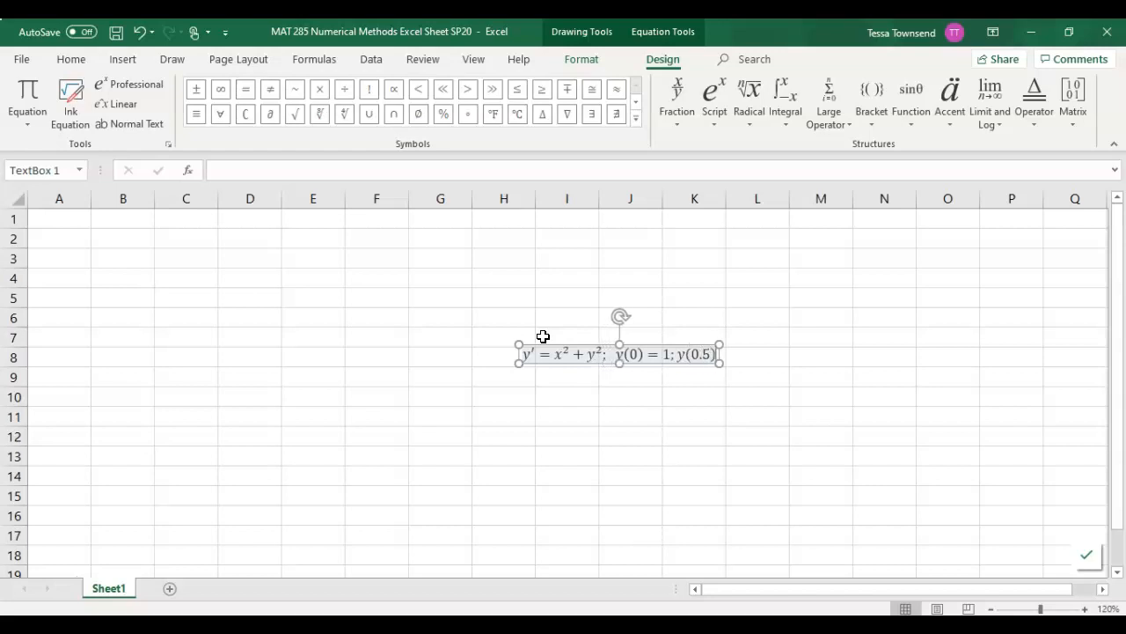
Step: Add the step size h = 0.05 to the end of the equation after a semicolon
key("shift+Left")
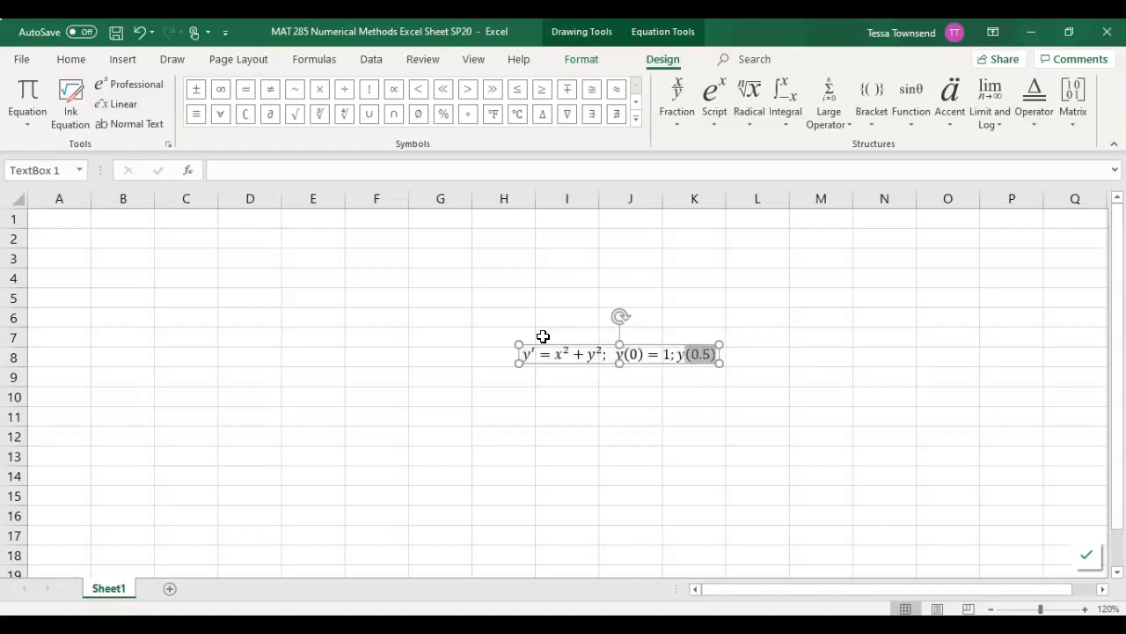
key("Right")
type(";  h ")
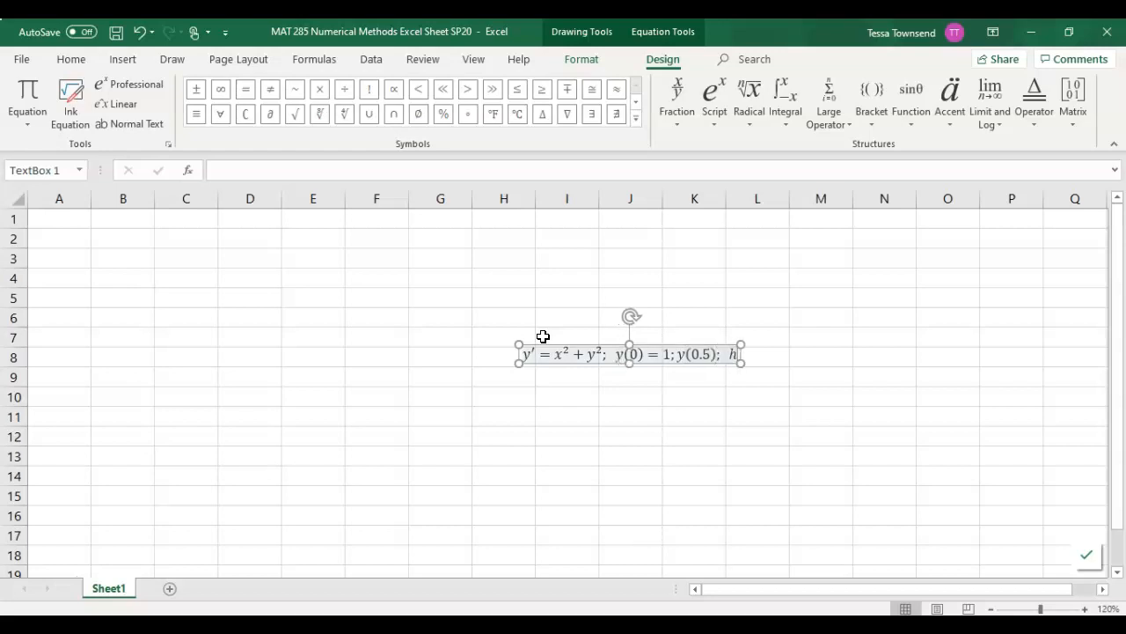
type("= ")
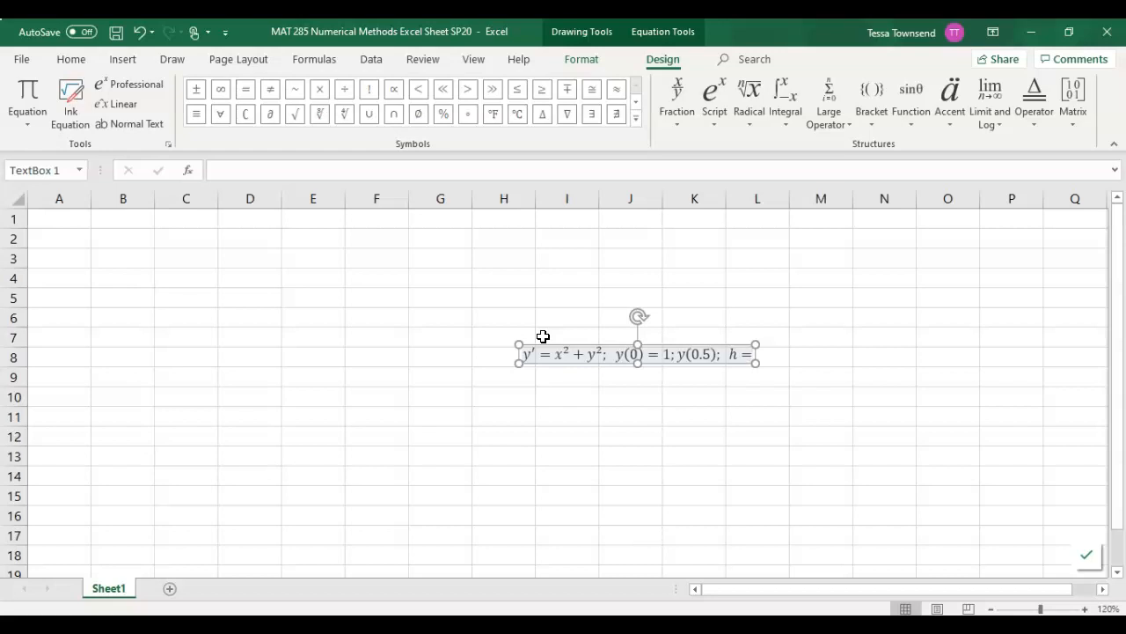
type("0.")
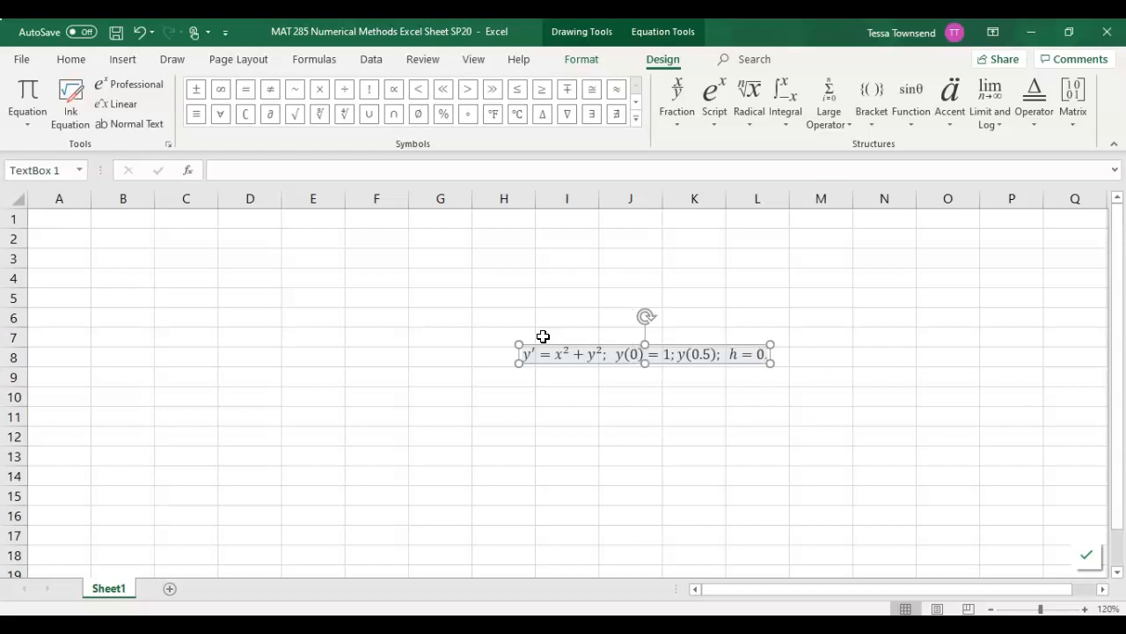
type("05")
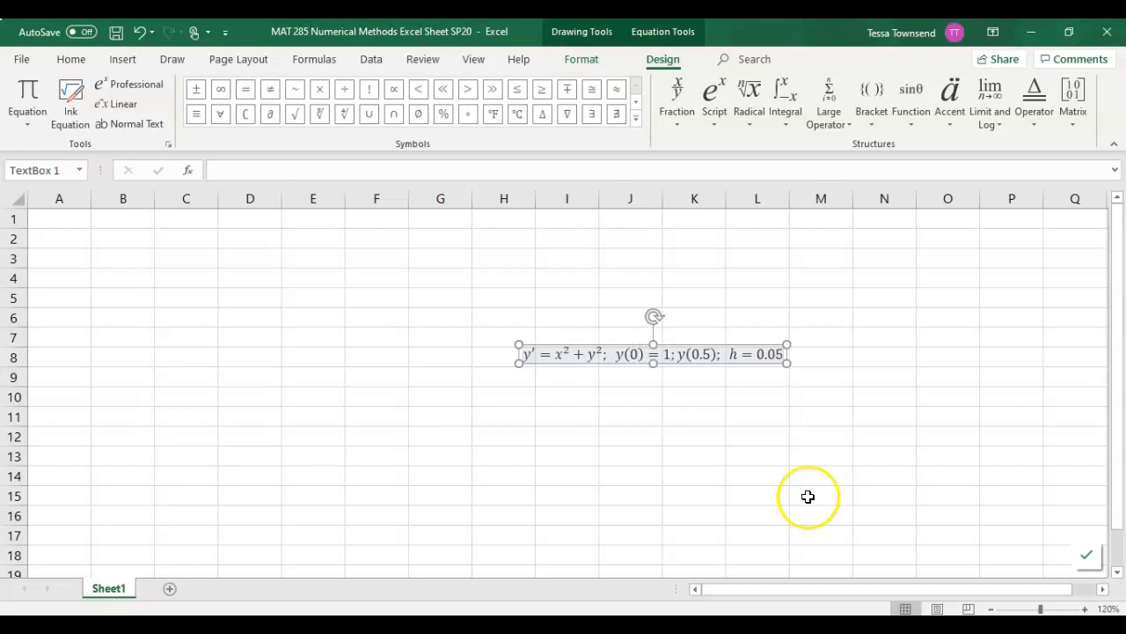
Step: Move the equation box to the start of row 1, beginning over cell A1
left_click(805, 415)
left_click(683, 353)
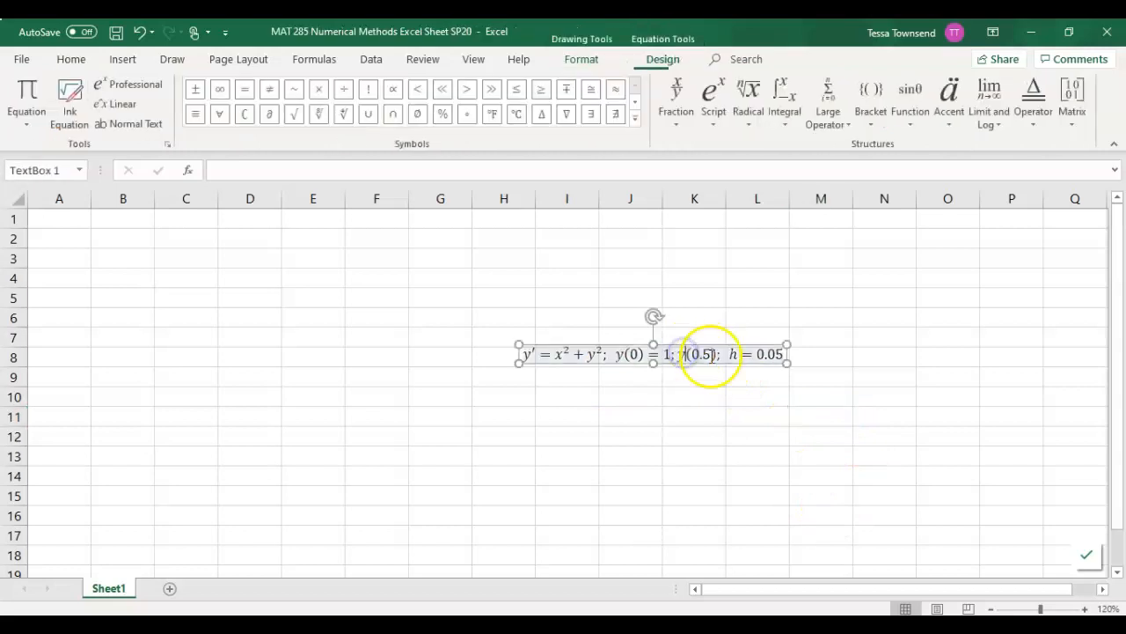
left_click_drag(699, 342, 224, 205)
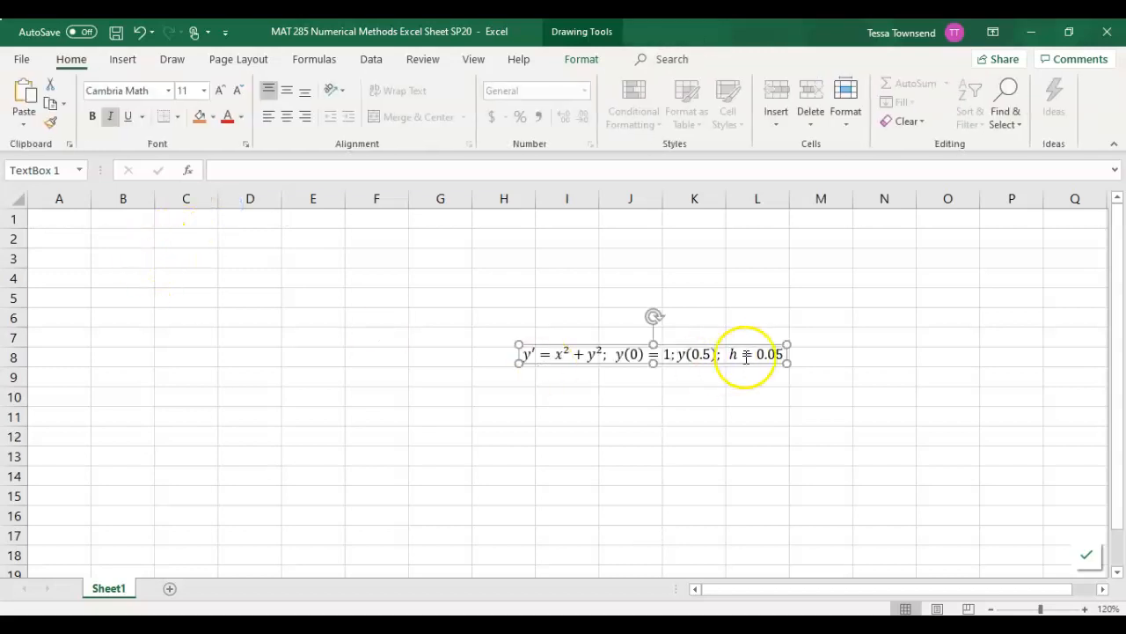
left_click_drag(754, 352, 244, 217)
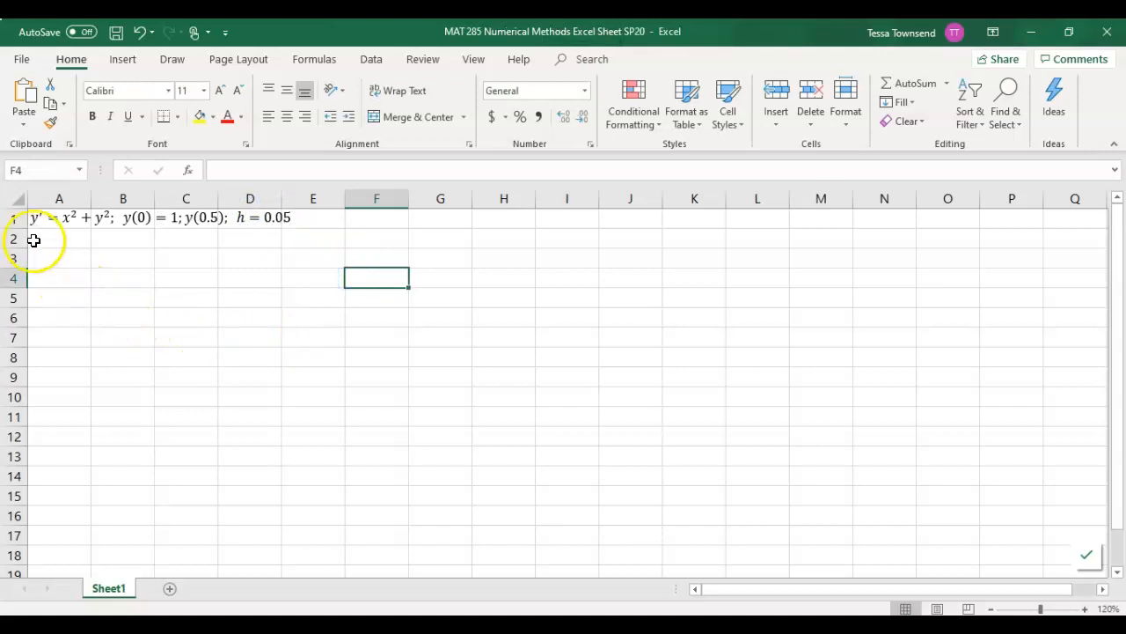
Step: Make row 1 about twice as tall and shift the equation box slightly so it sits fully inside the row
left_click_drag(20, 228, 20, 244)
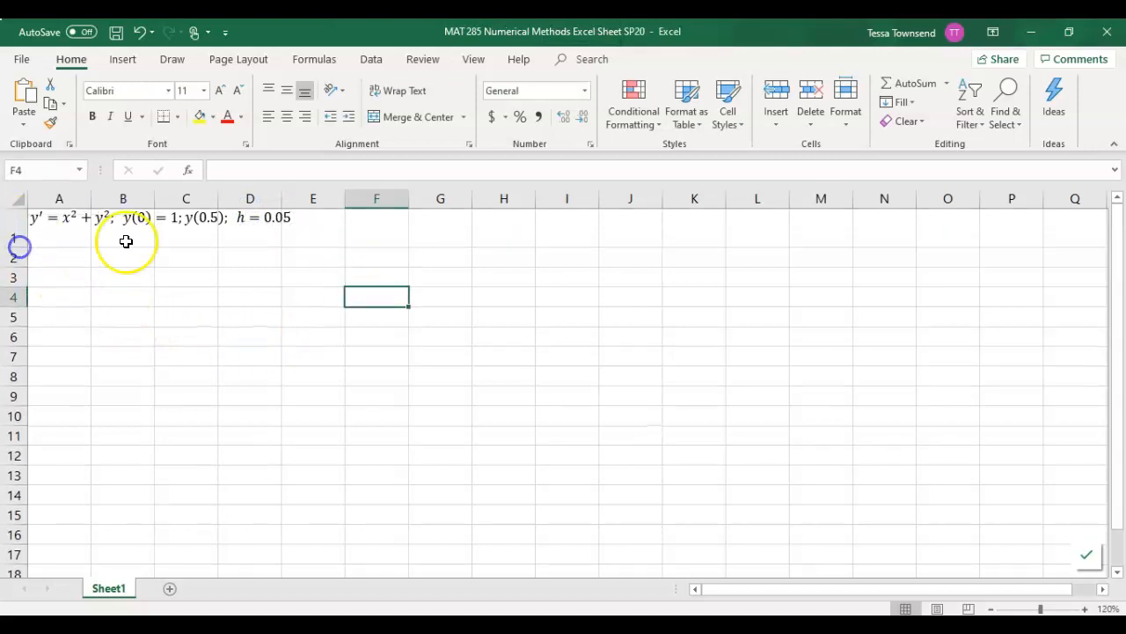
left_click(166, 216)
left_click(229, 211)
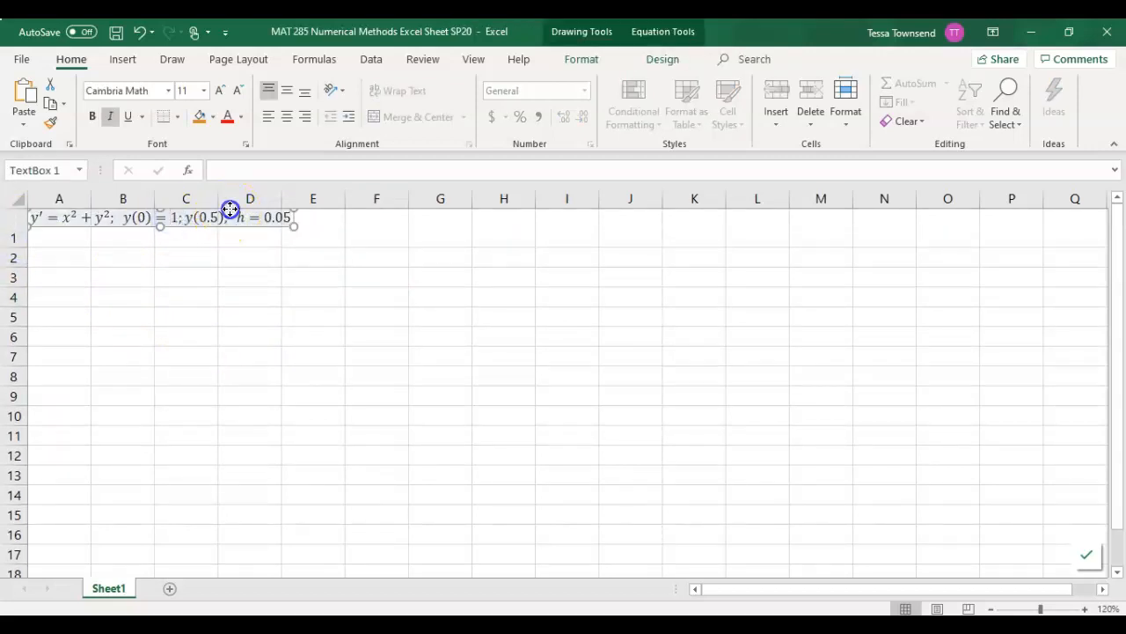
left_click_drag(229, 211, 235, 219)
Step: Add the column headers x in cell A2 and y in cell B2
left_click(69, 255)
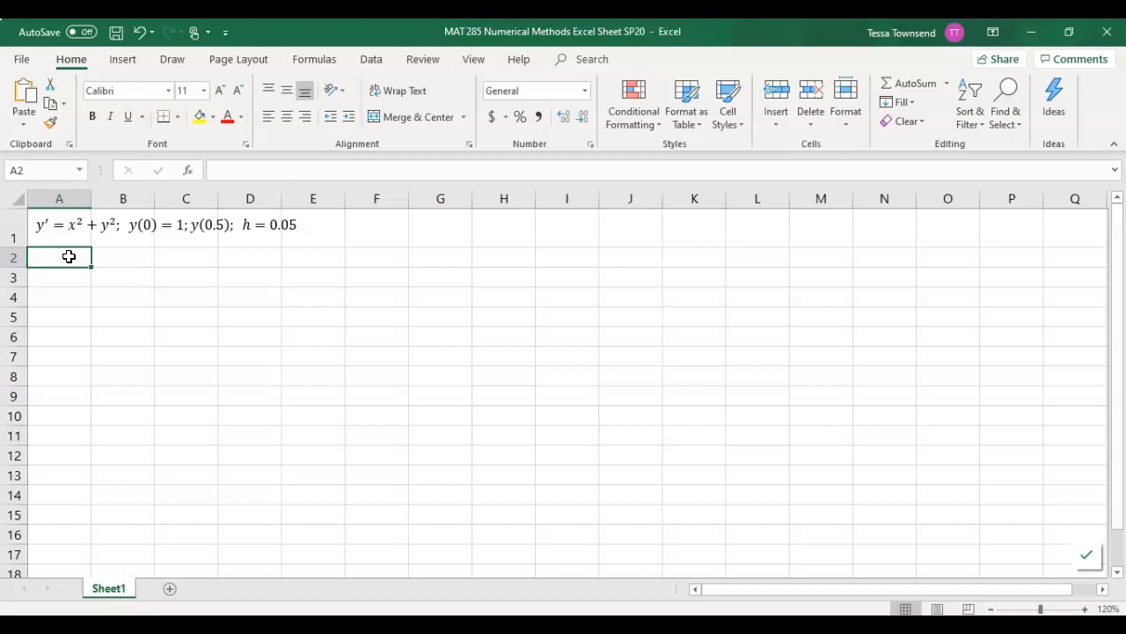
type("x")
key("Tab")
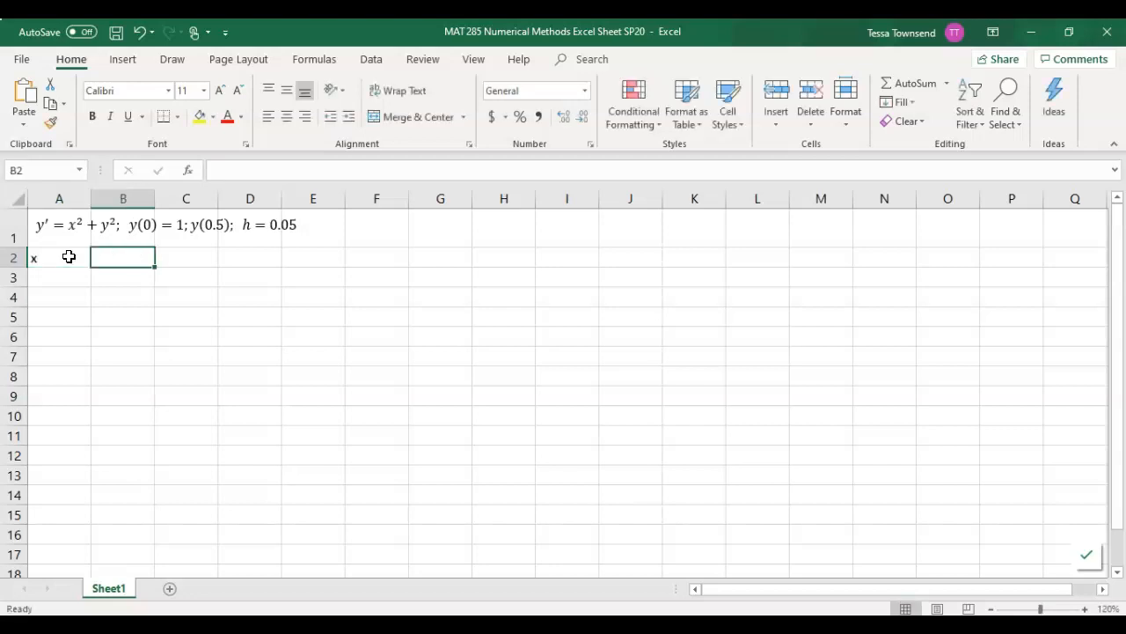
type("y")
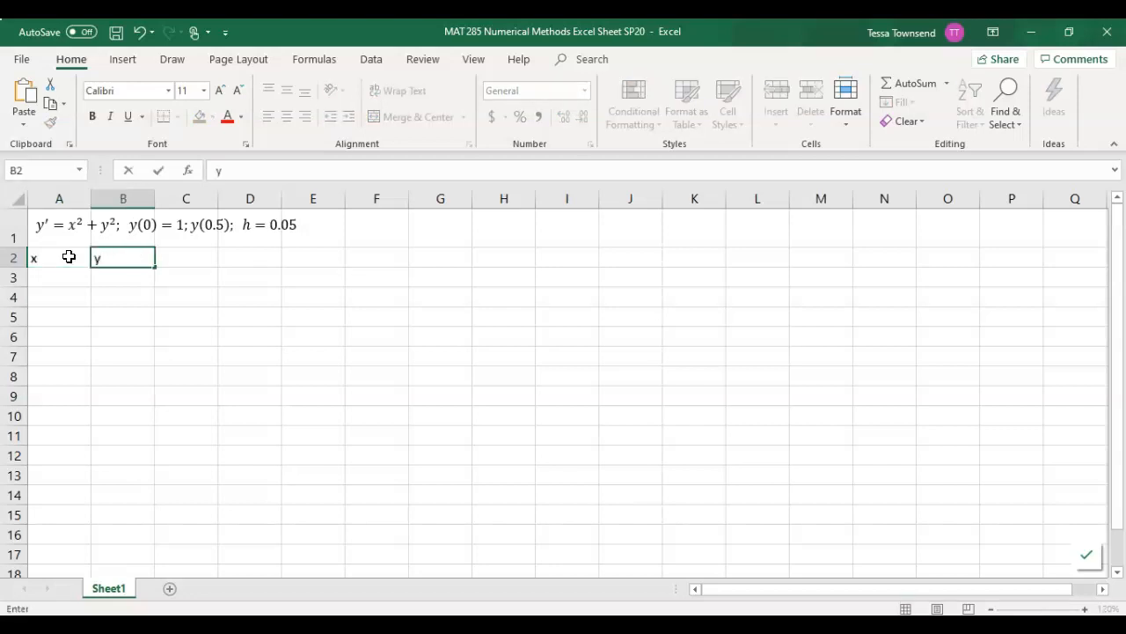
key("Tab")
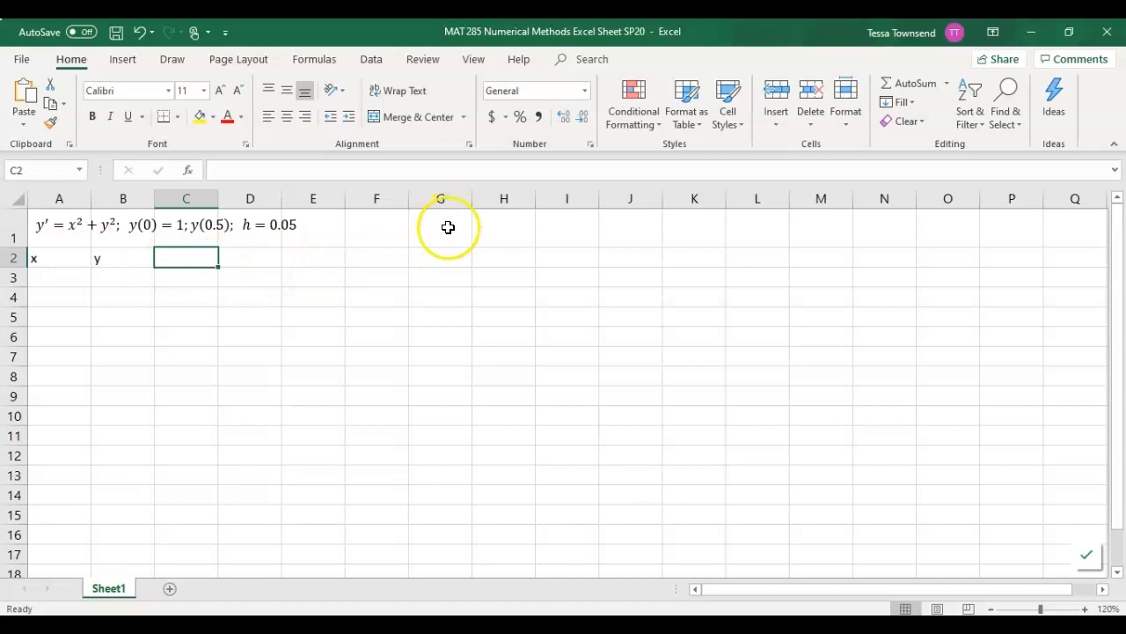
Step: Label cell G1 "h=" and enter the step size 0.05 in cell H1
left_click(445, 227)
type("h")
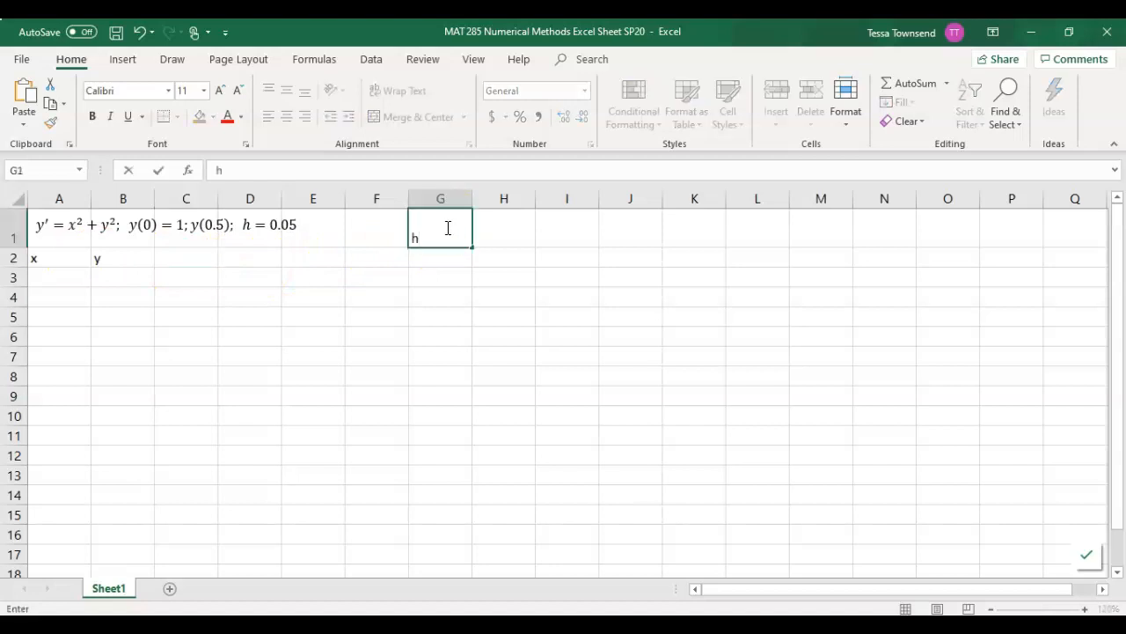
key("Tab")
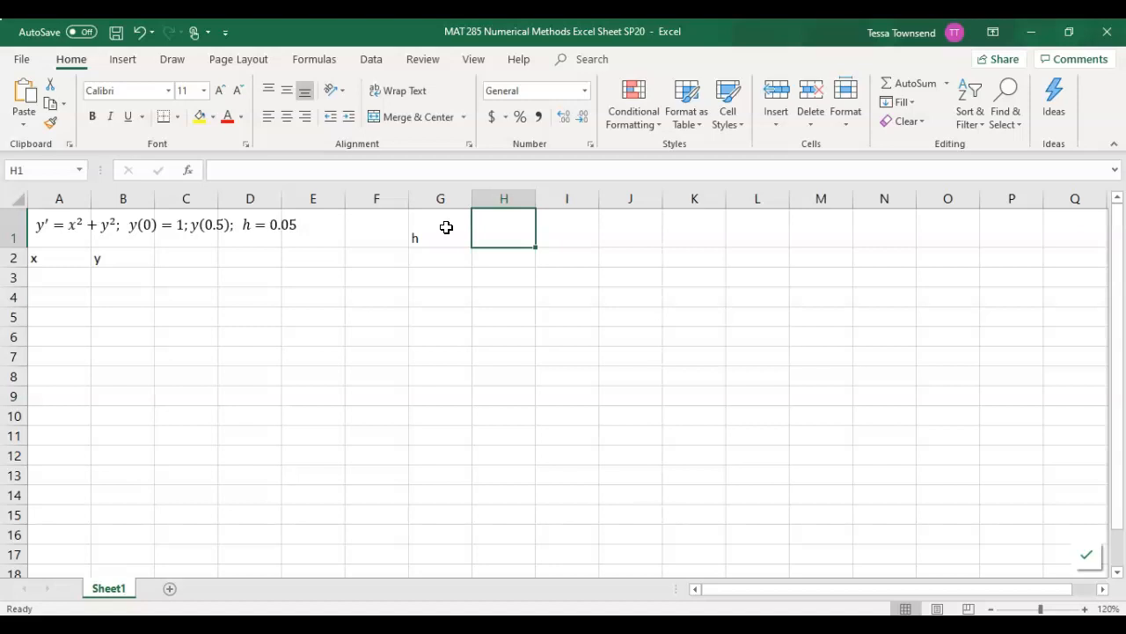
double_click(446, 227)
type("=")
key("Tab")
type("0")
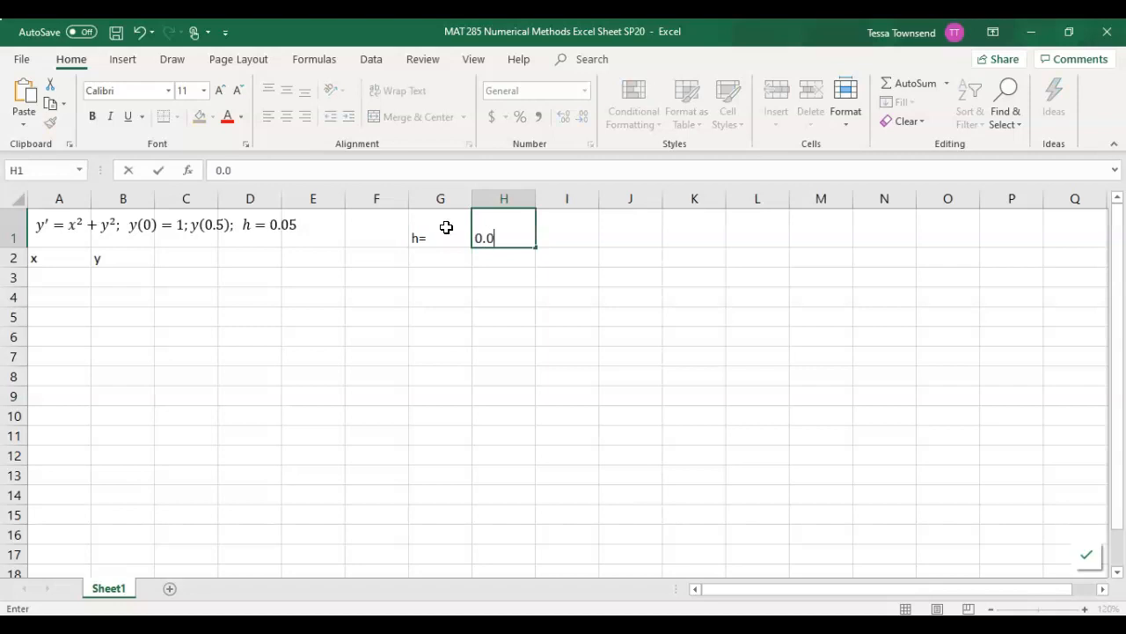
type(".05")
key("Return")
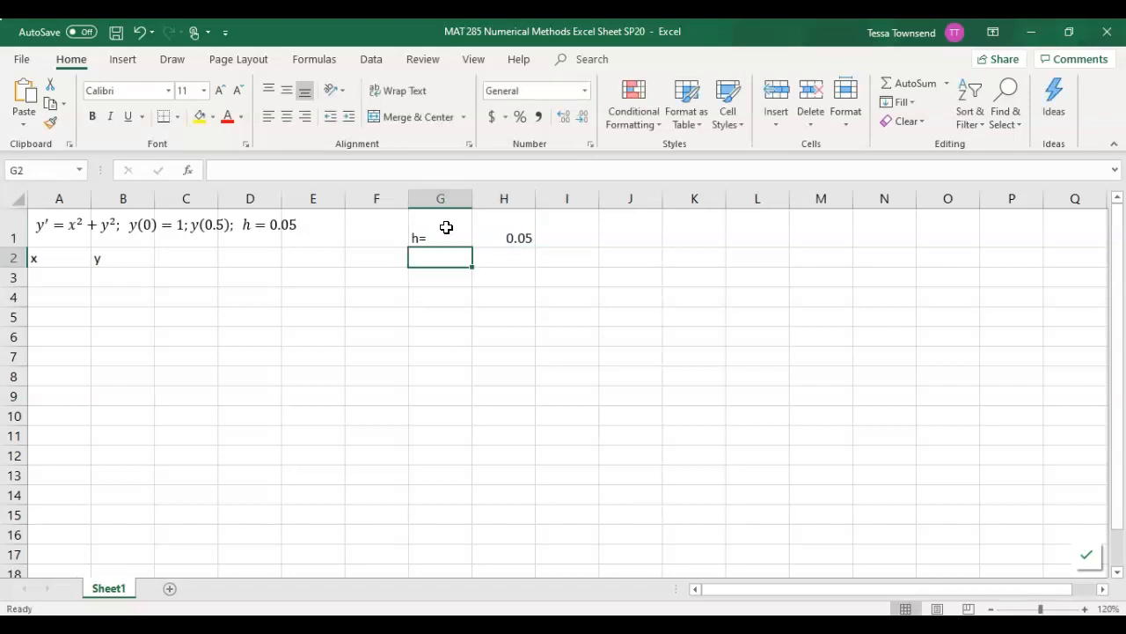
left_click(499, 224)
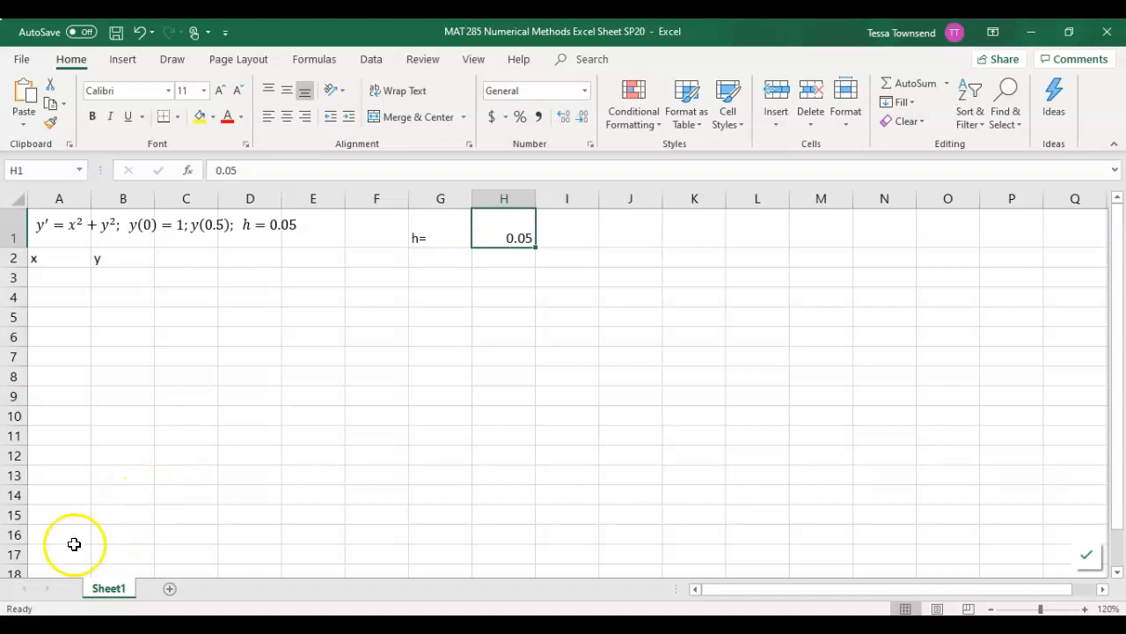
Step: Enter the initial condition in row 3, with 0 under x and 1 under y
left_click(38, 577)
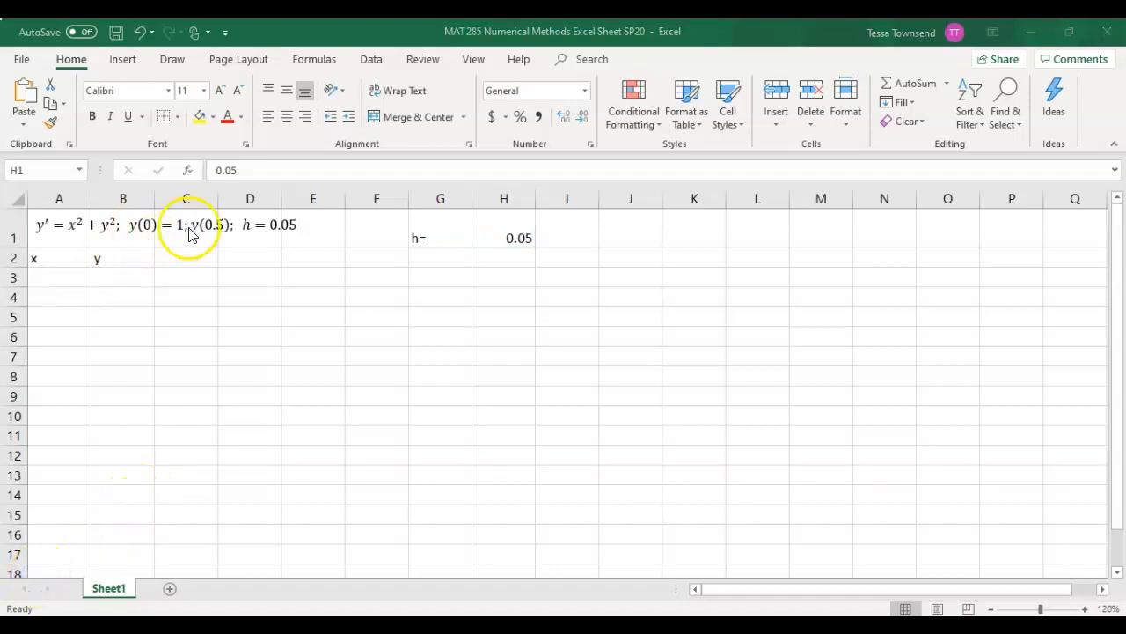
left_click(70, 276)
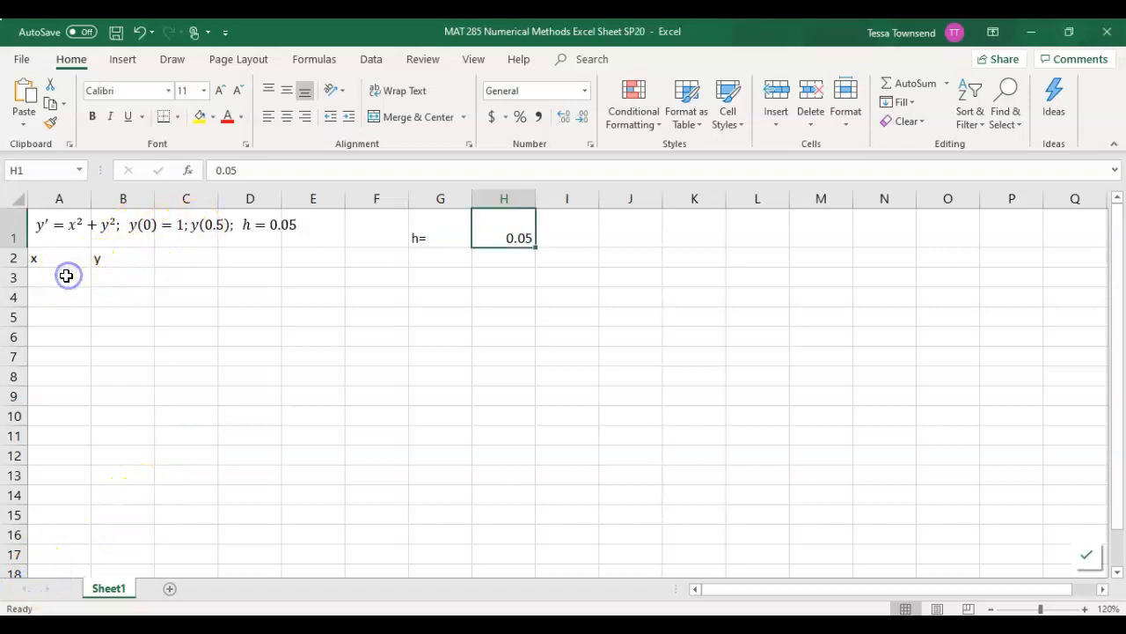
left_click(72, 275)
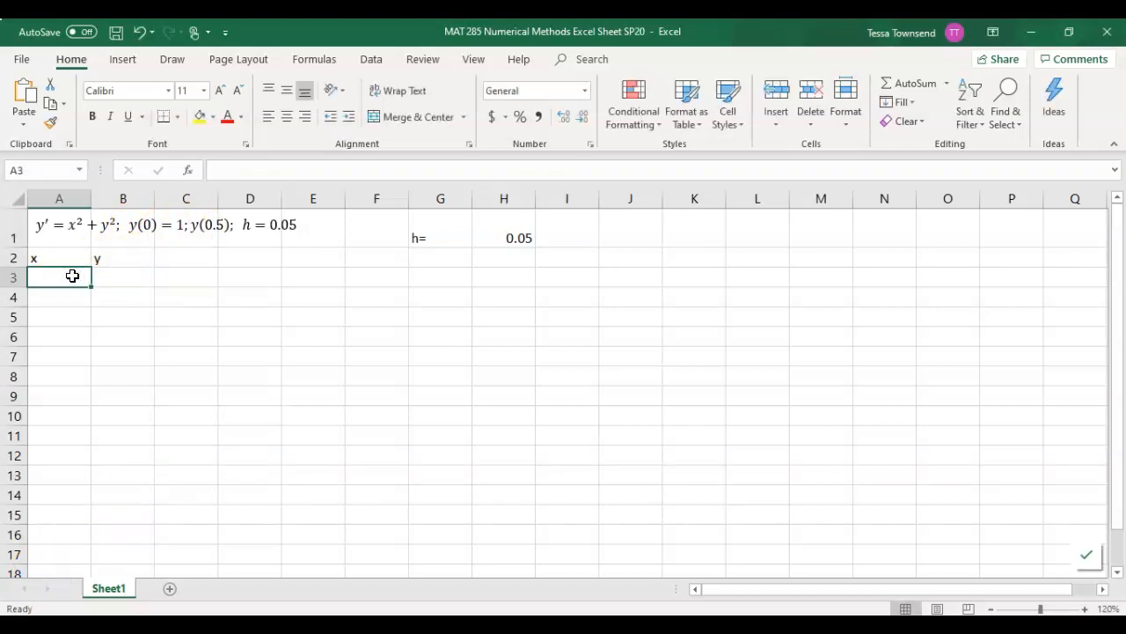
type("0")
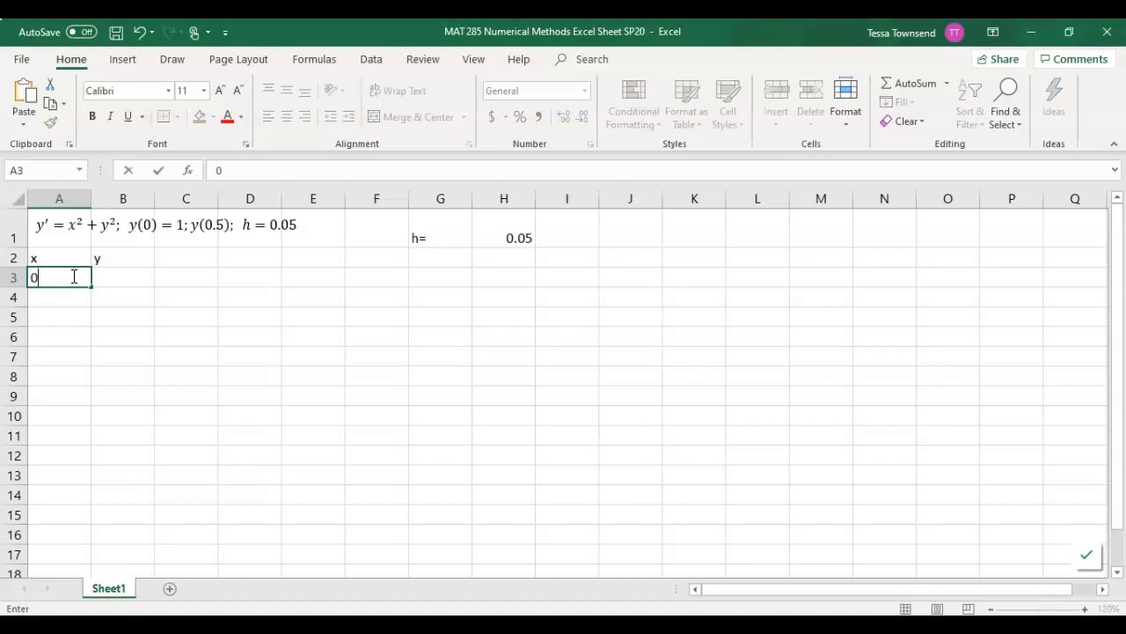
key("Tab")
type("1")
key("Return")
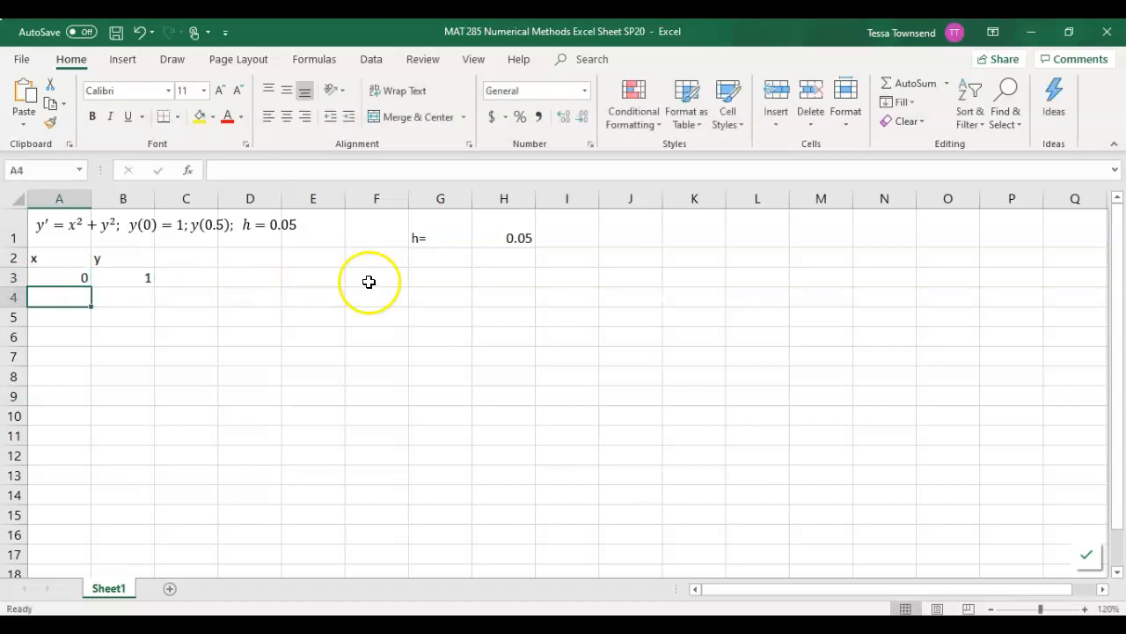
Step: Enter the formula =A3+$H$1 in cell A4, adding the fixed step size to the previous x value
left_click(500, 239)
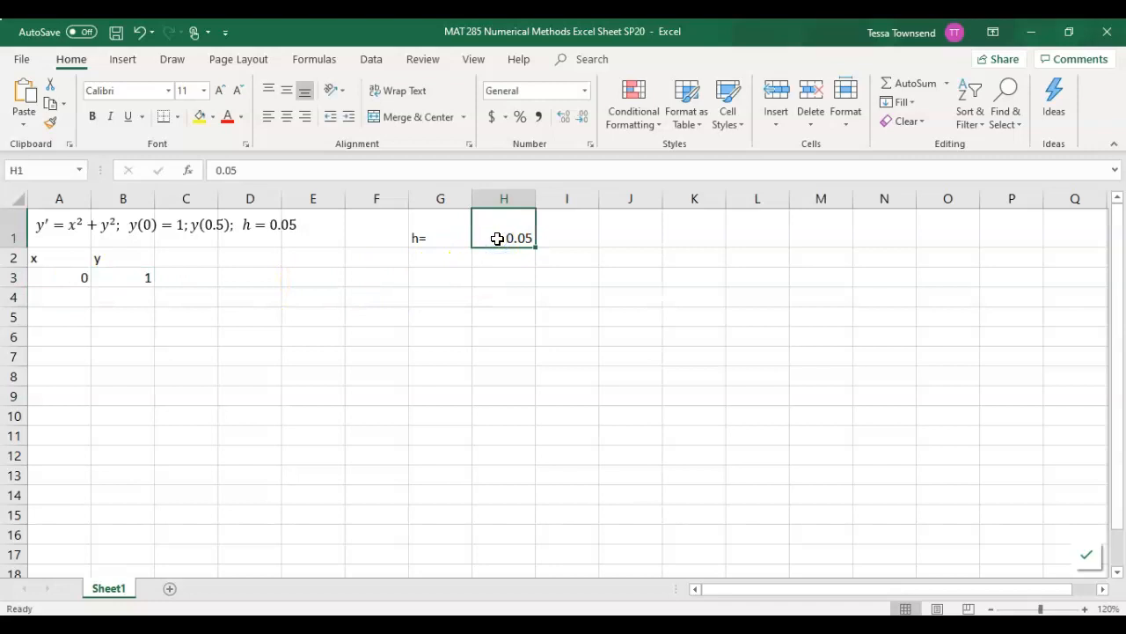
left_click(75, 295)
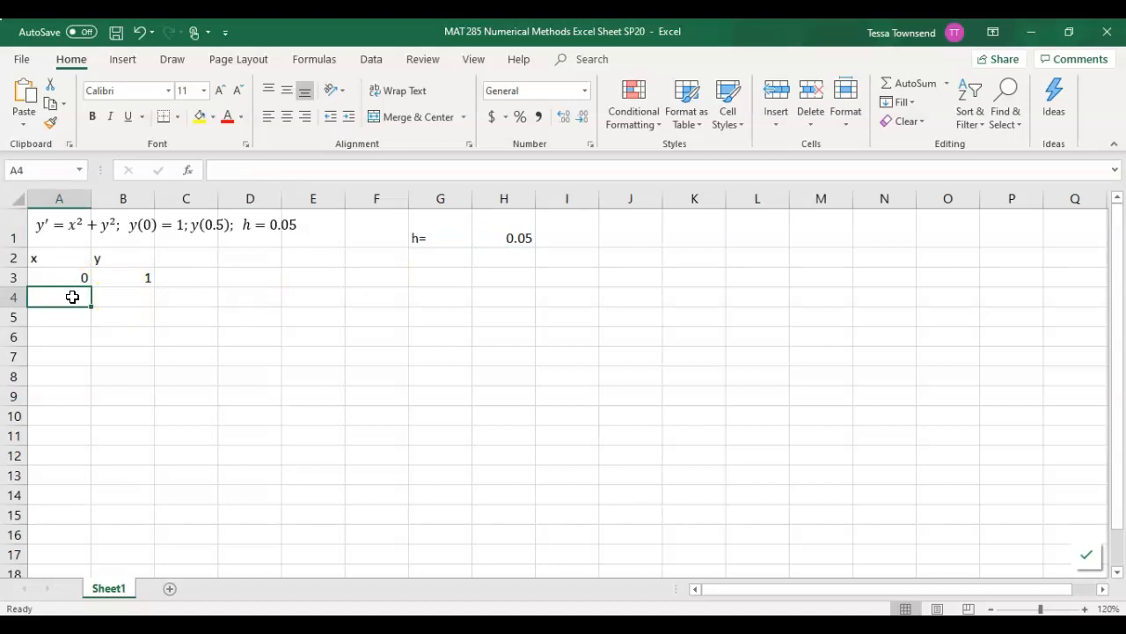
type("=")
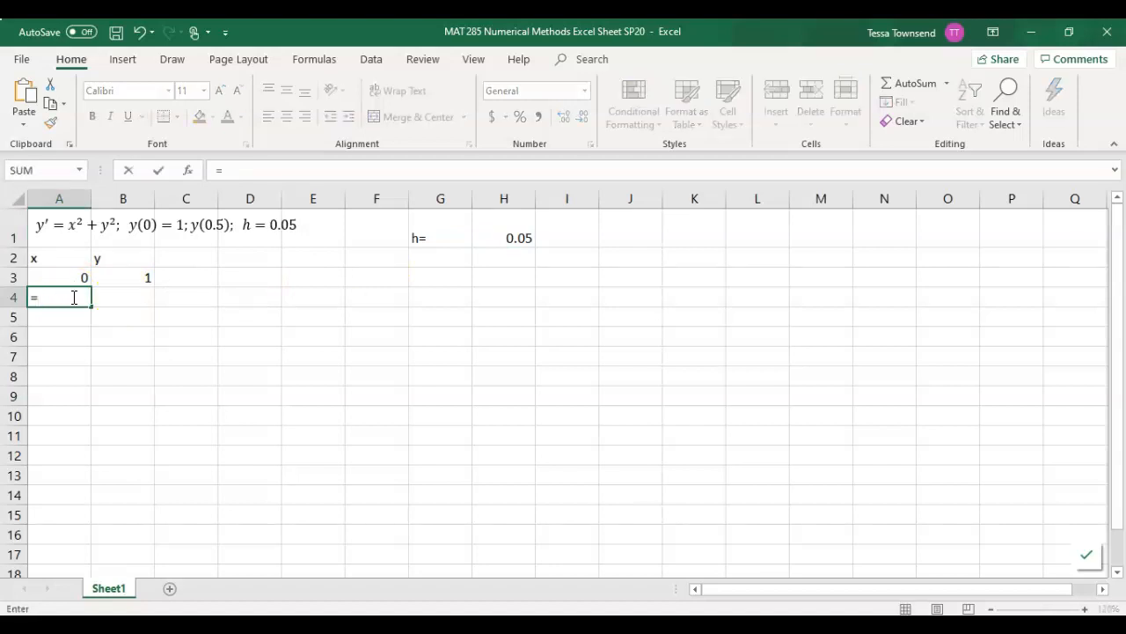
key("Up")
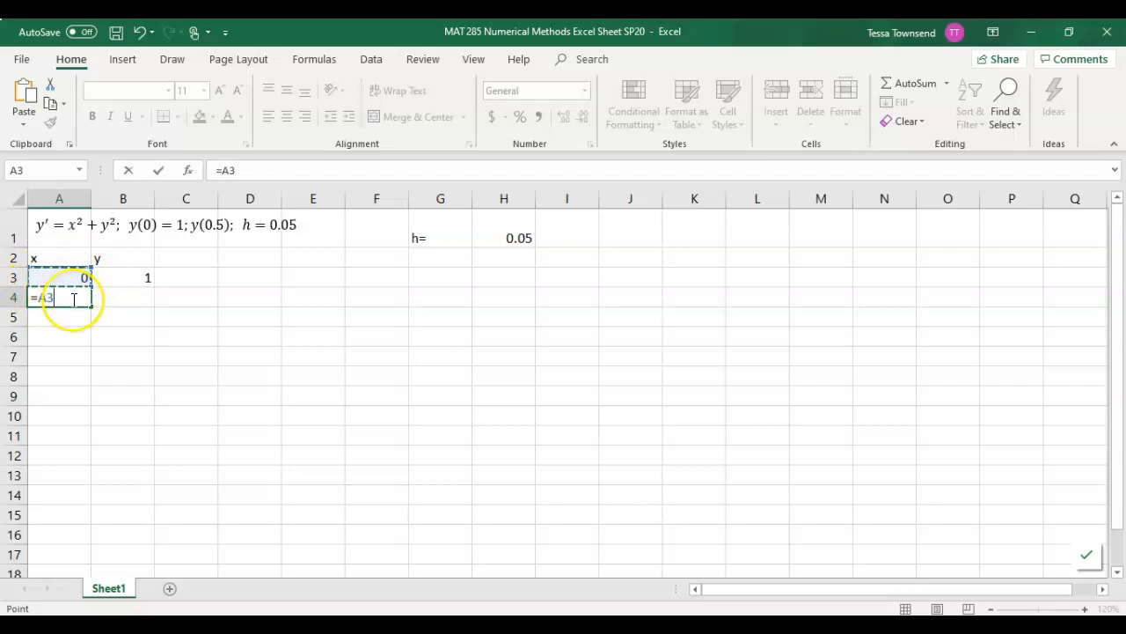
type("+")
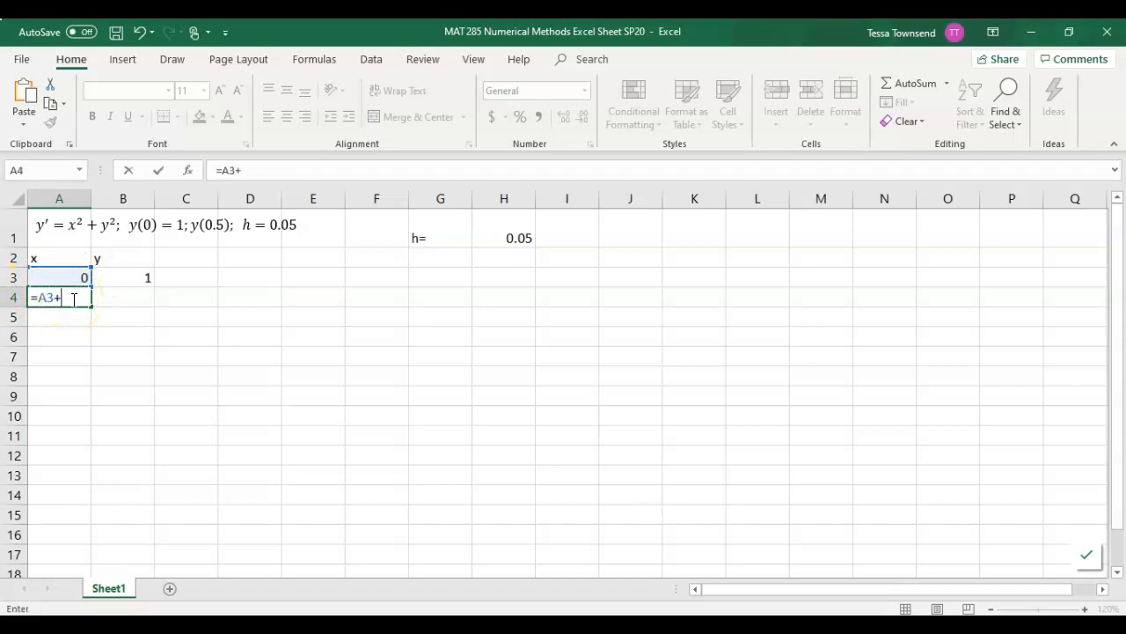
left_click(515, 225)
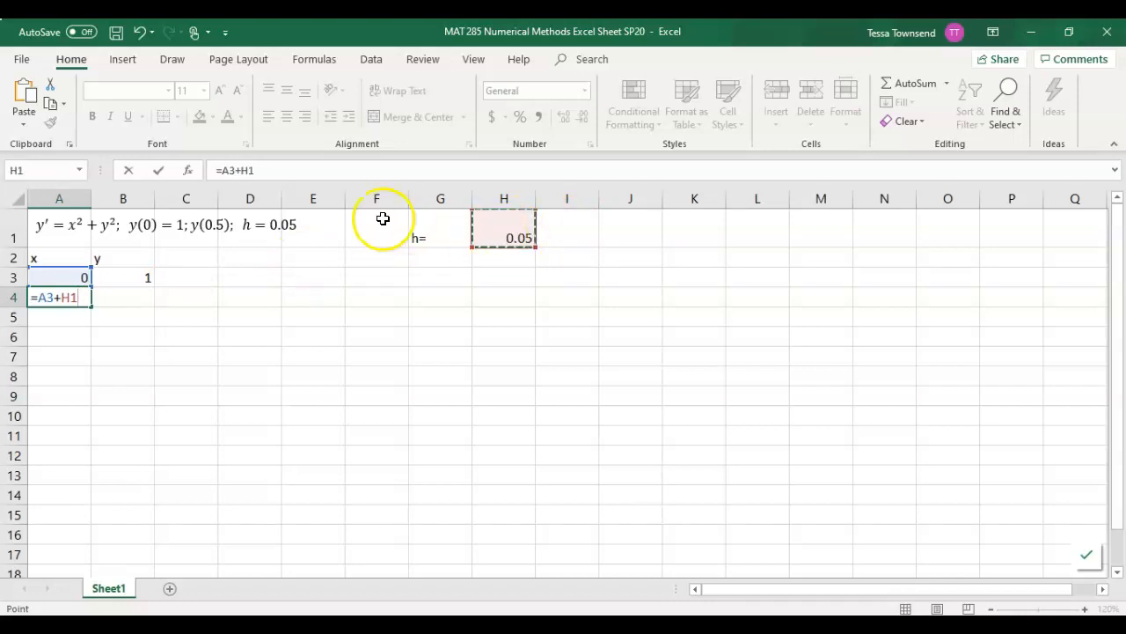
left_click(243, 170)
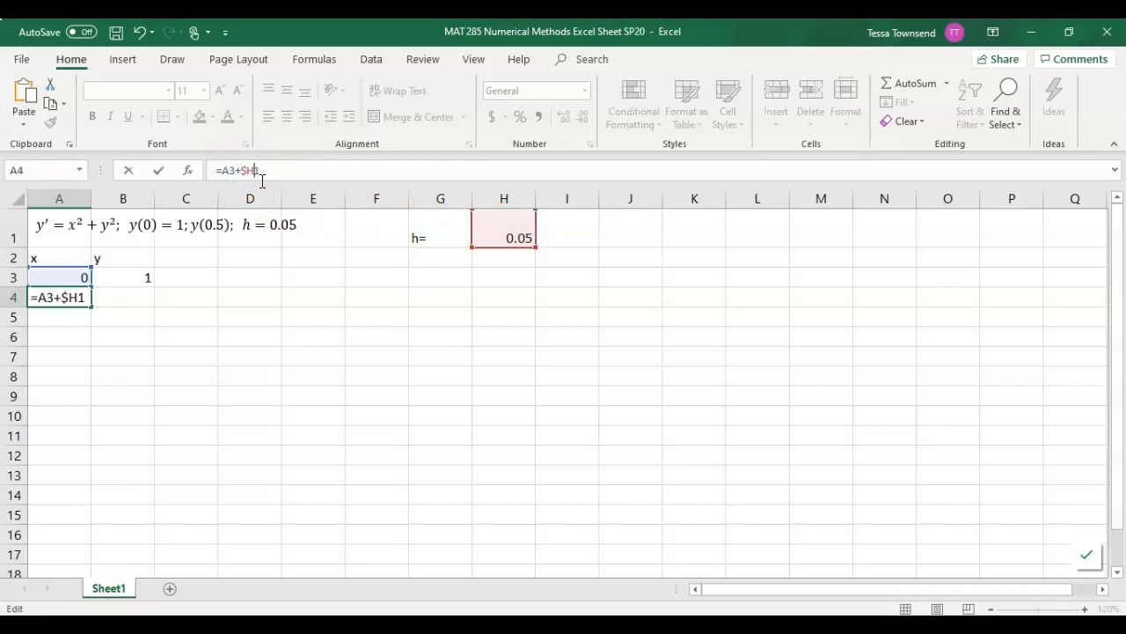
left_click(250, 195)
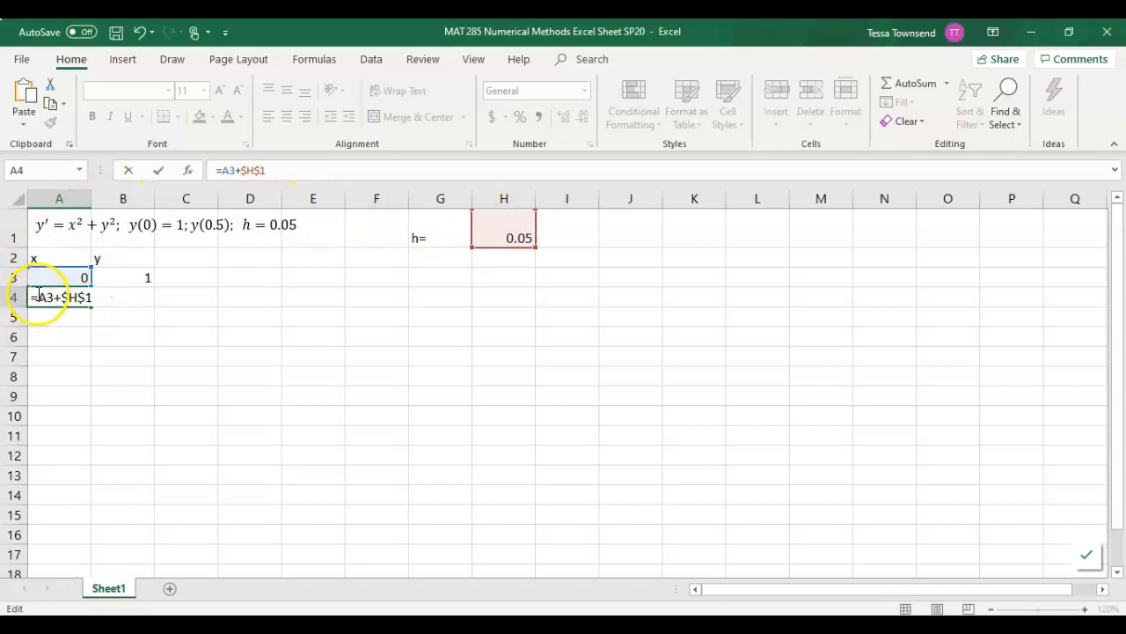
key("Return")
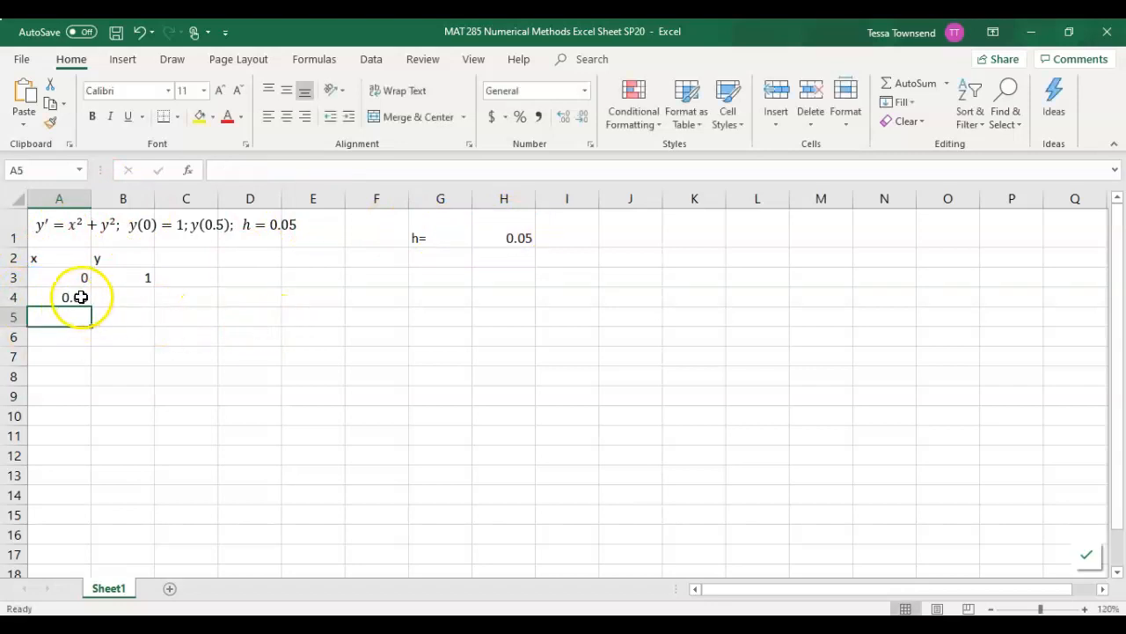
Step: Fill the x formula from A4 down through A13 so the column runs to 0.5
left_click(84, 282)
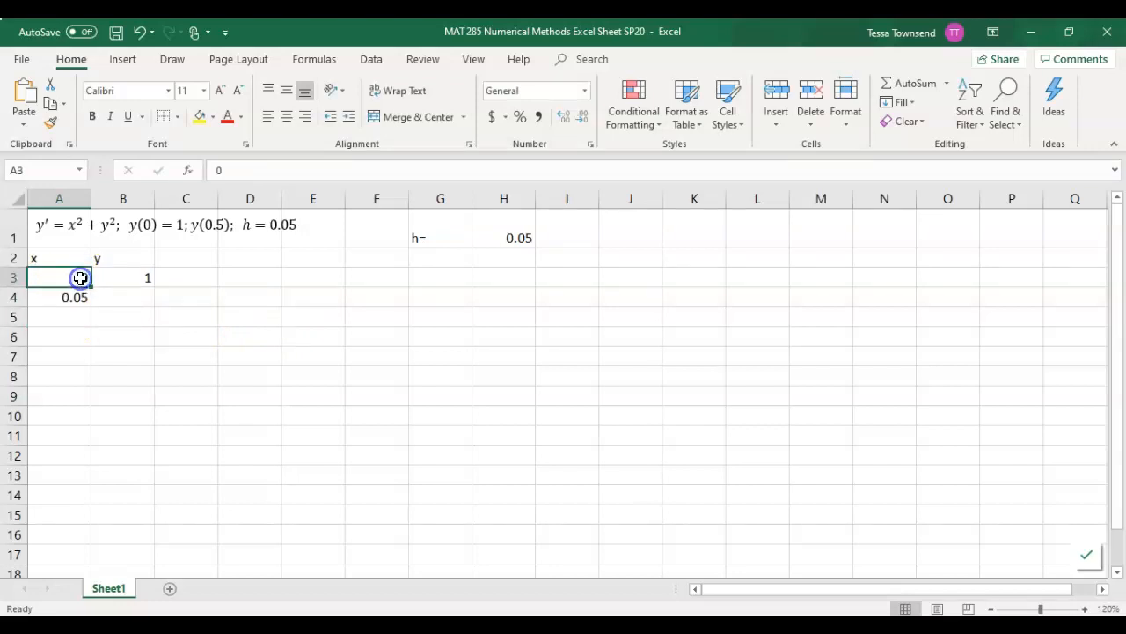
left_click(76, 297)
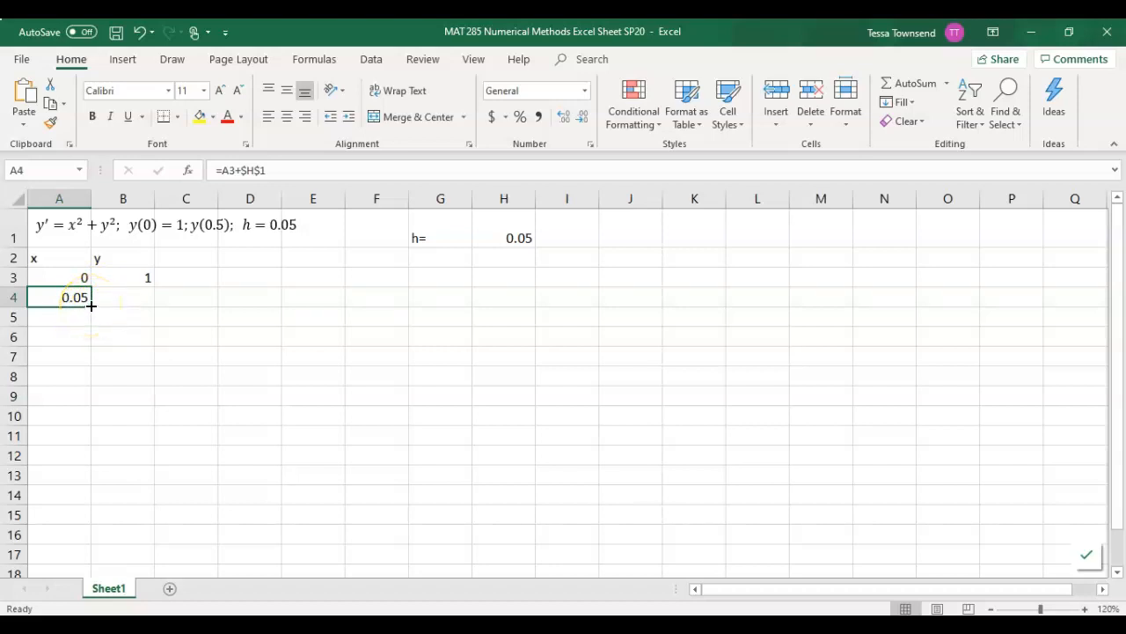
left_click_drag(91, 306, 93, 462)
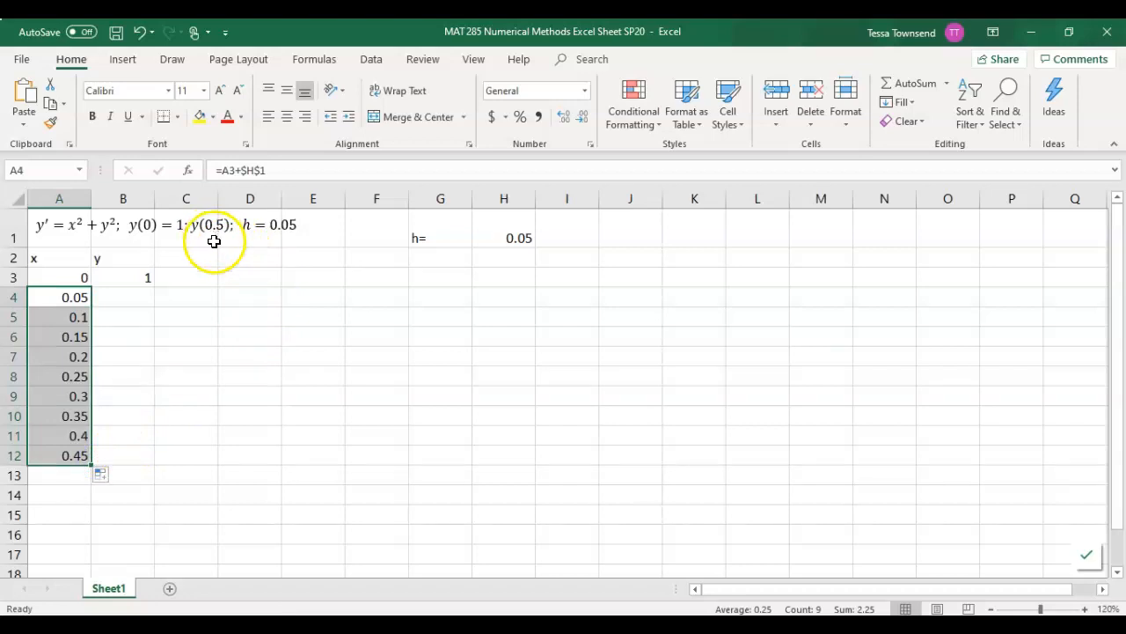
left_click_drag(92, 461, 92, 483)
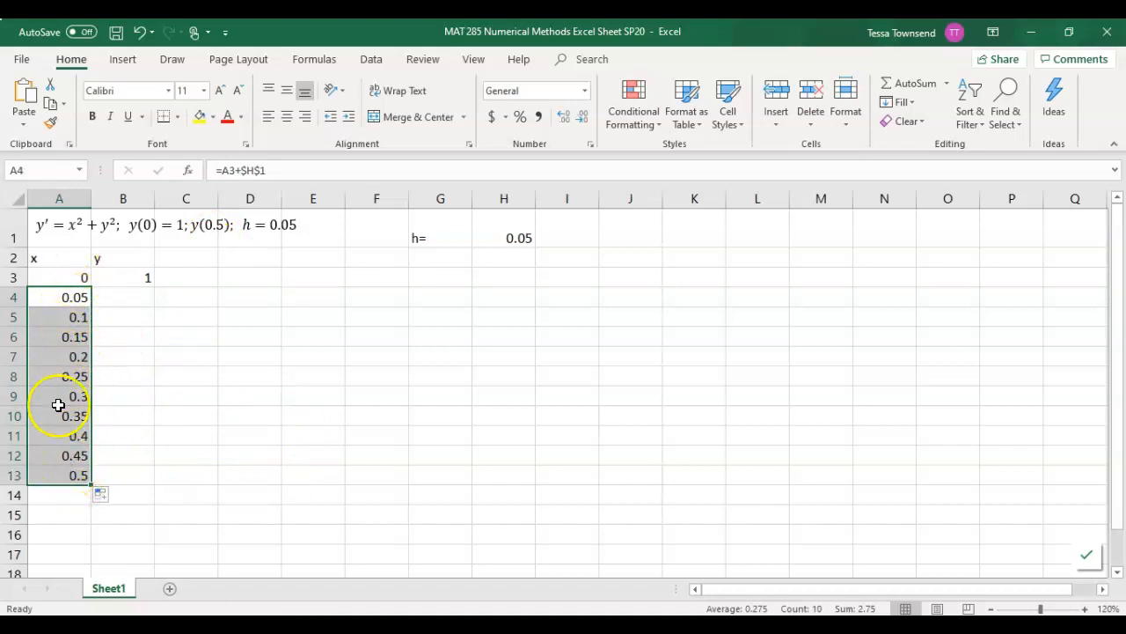
Step: Take the workbook out of full screen, make it narrower and full height, and place it over the right half of the PDF
left_click(145, 297)
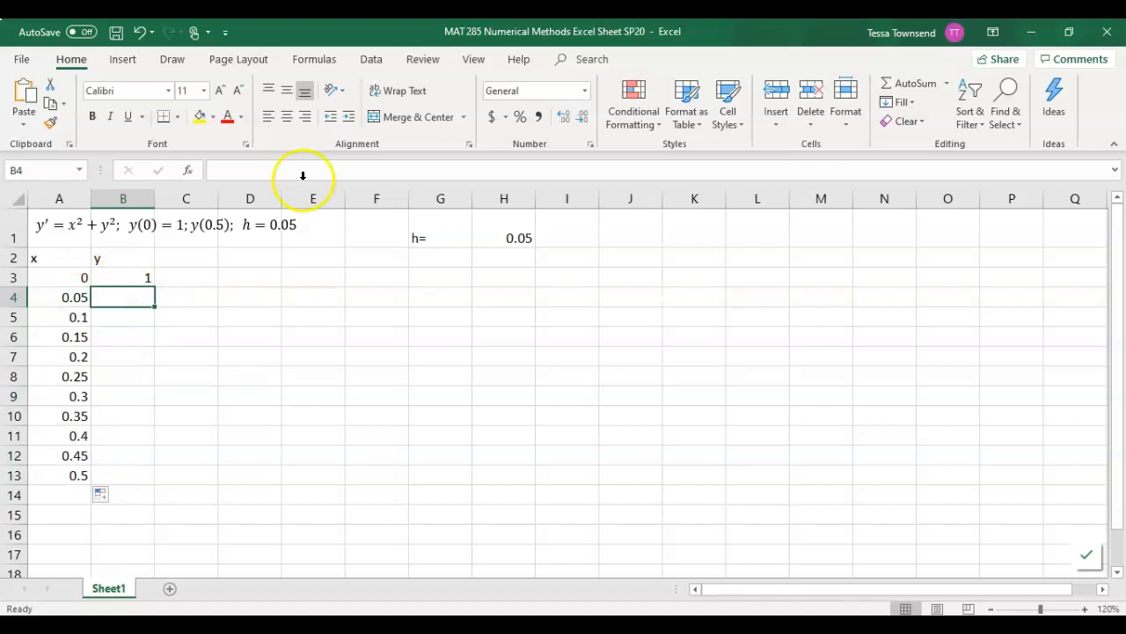
left_click(1072, 34)
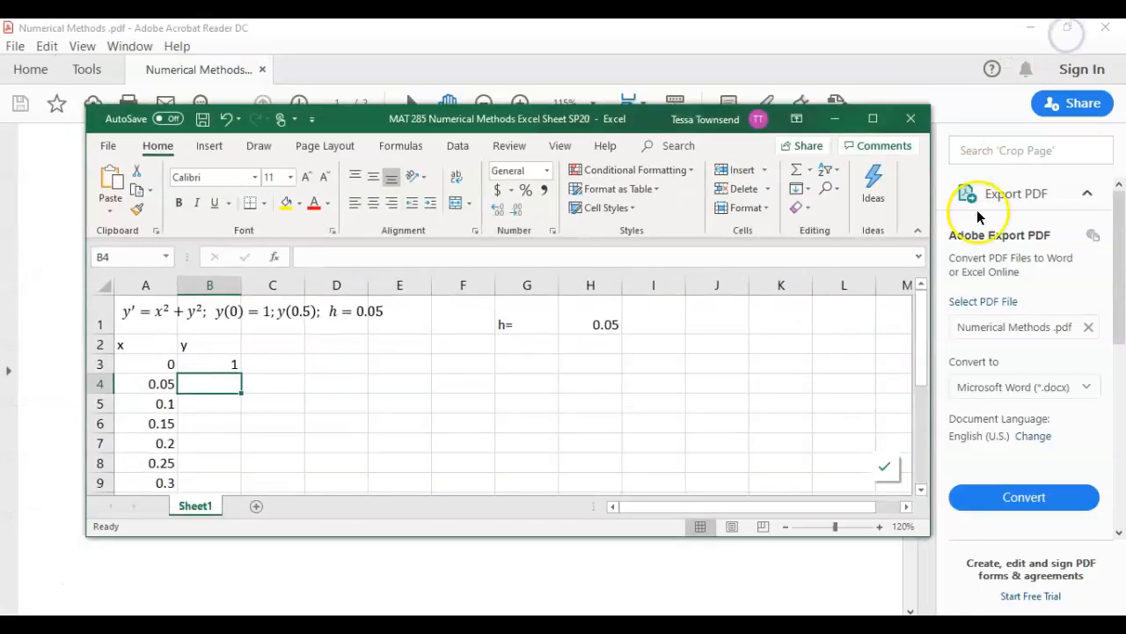
left_click_drag(924, 222, 639, 288)
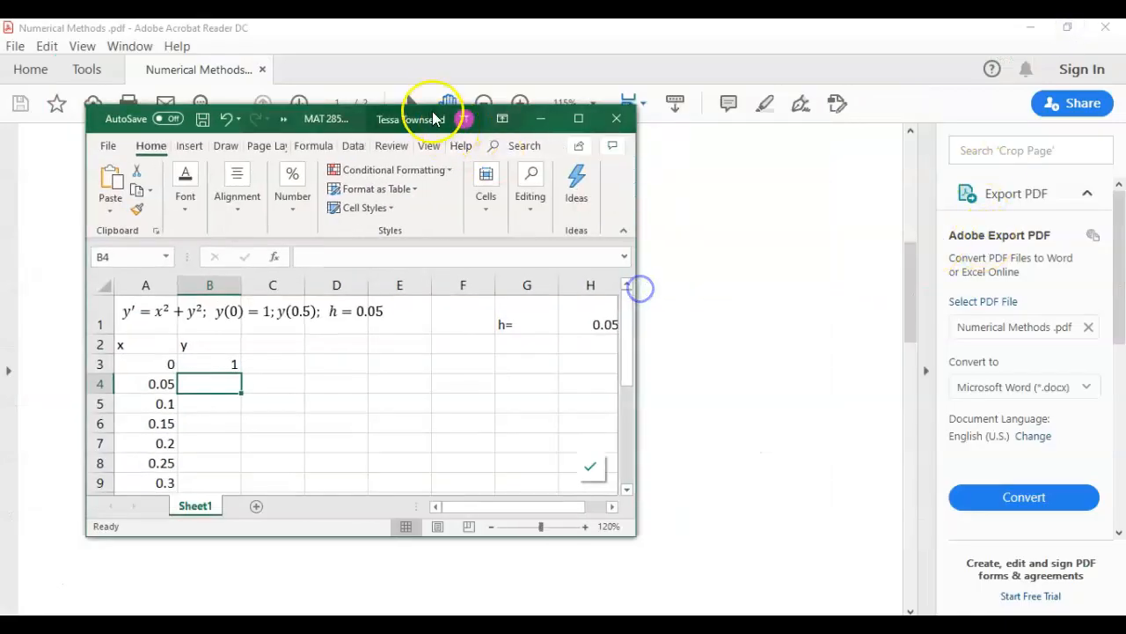
left_click_drag(428, 109, 428, 19)
left_click_drag(422, 535, 423, 616)
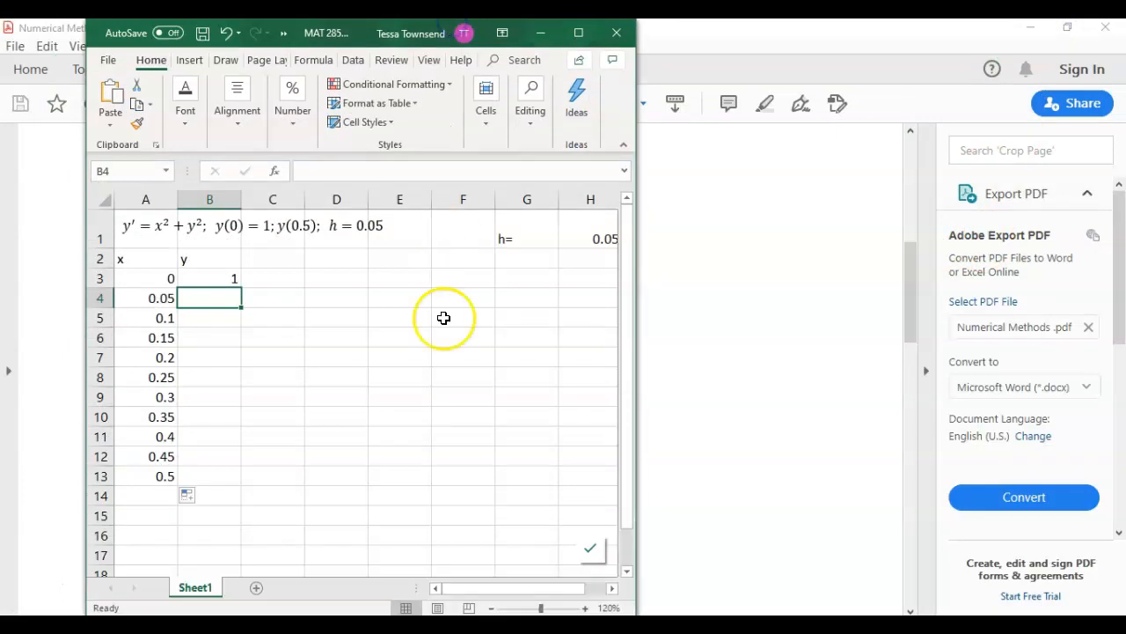
left_click_drag(343, 33, 721, 34)
Step: Switch to Acrobat Reader to find the Euler's Method formula, then return to Excel and relate its terms to cells B4 and A3
left_click(392, 266)
scroll(495, 261, "up", 10)
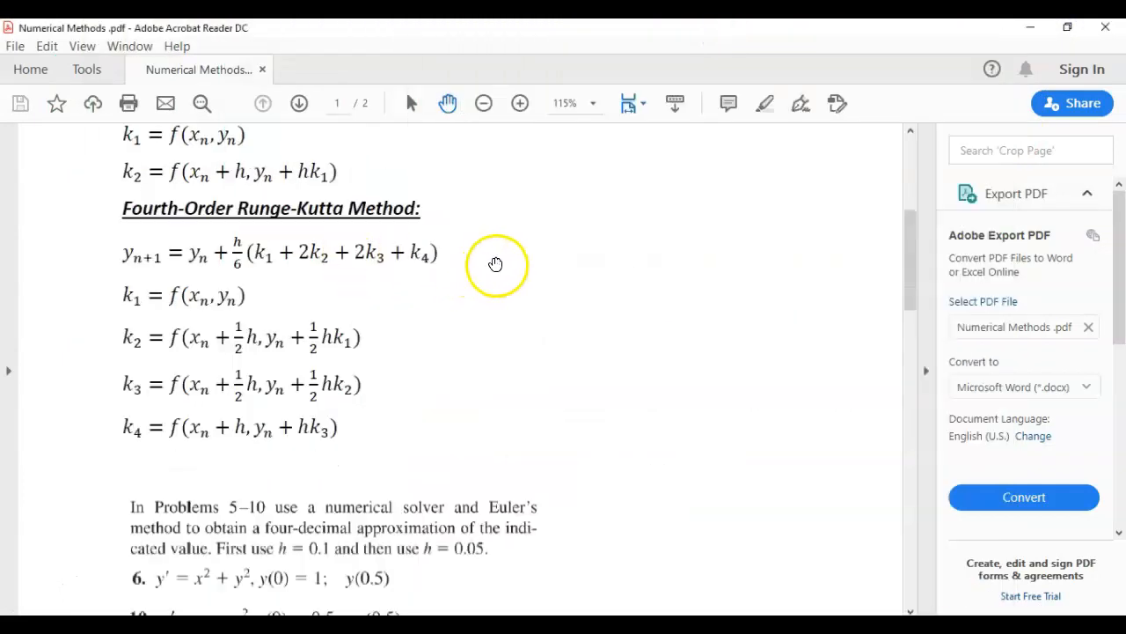
key("alt+Tab")
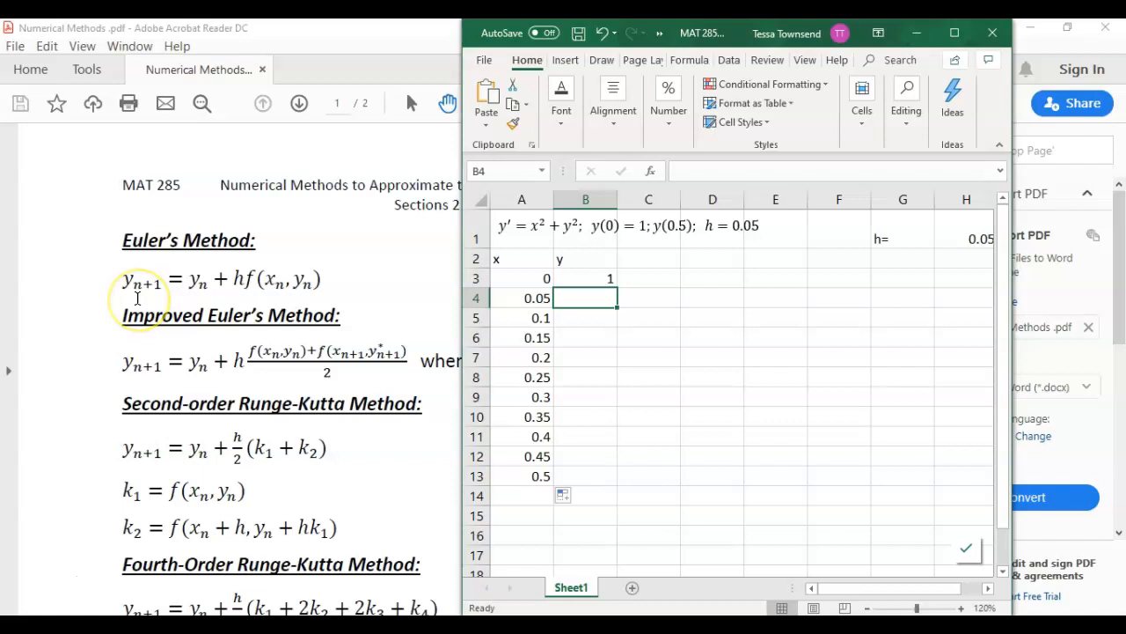
left_click(598, 303)
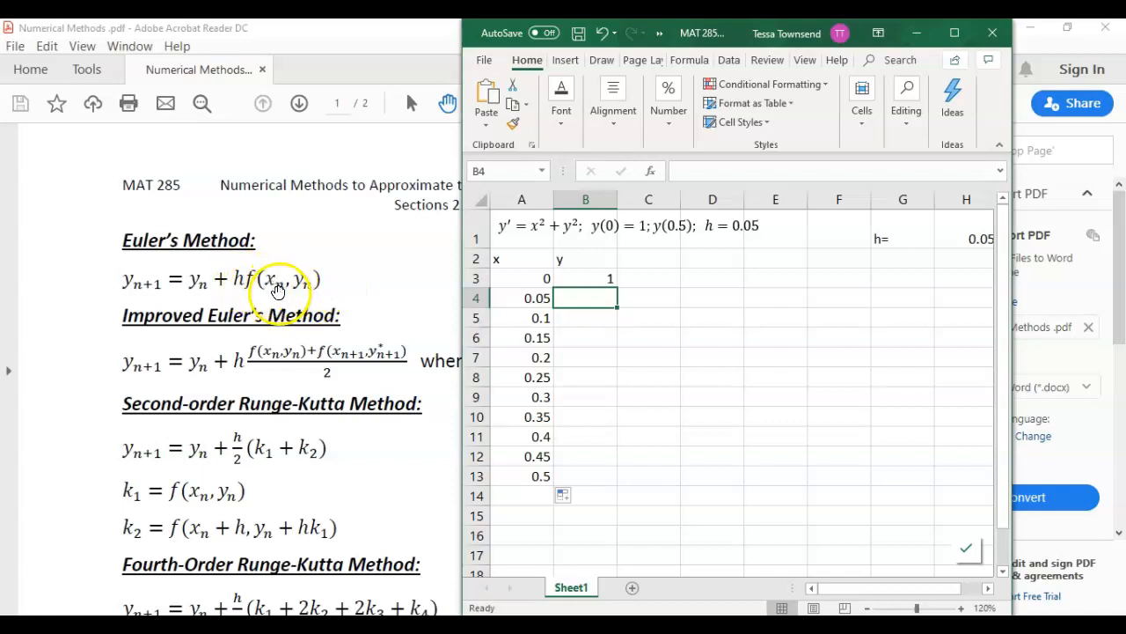
left_click(525, 278)
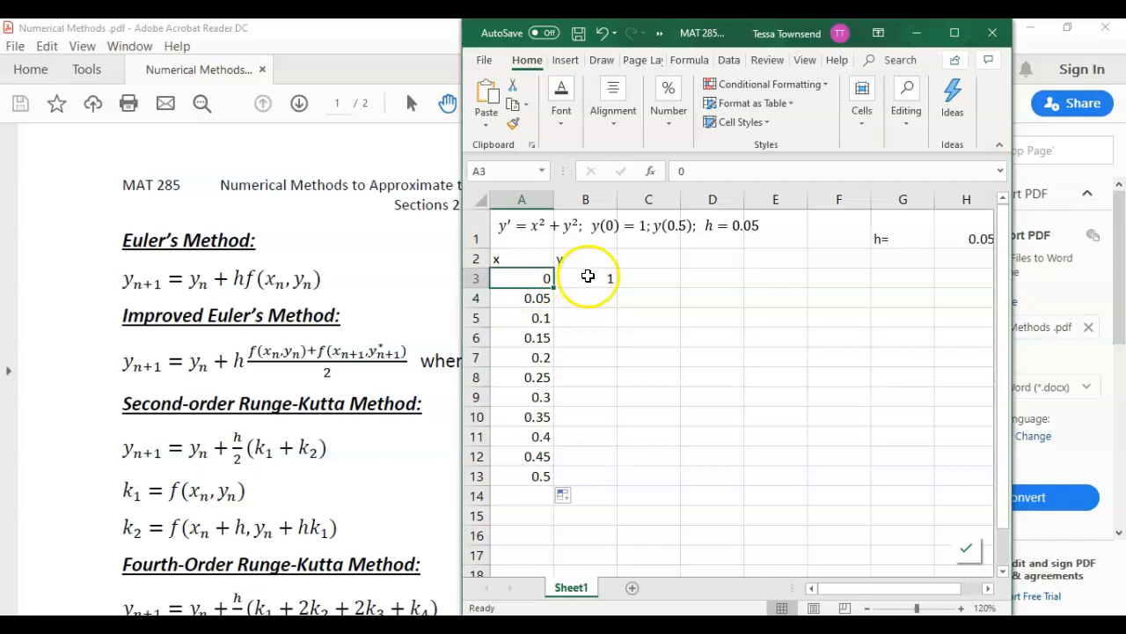
Step: Compare the Euler's Method formula in the PDF with the starting y value in B3, and return to cell B4 in Excel
left_click(586, 276)
left_click(225, 281)
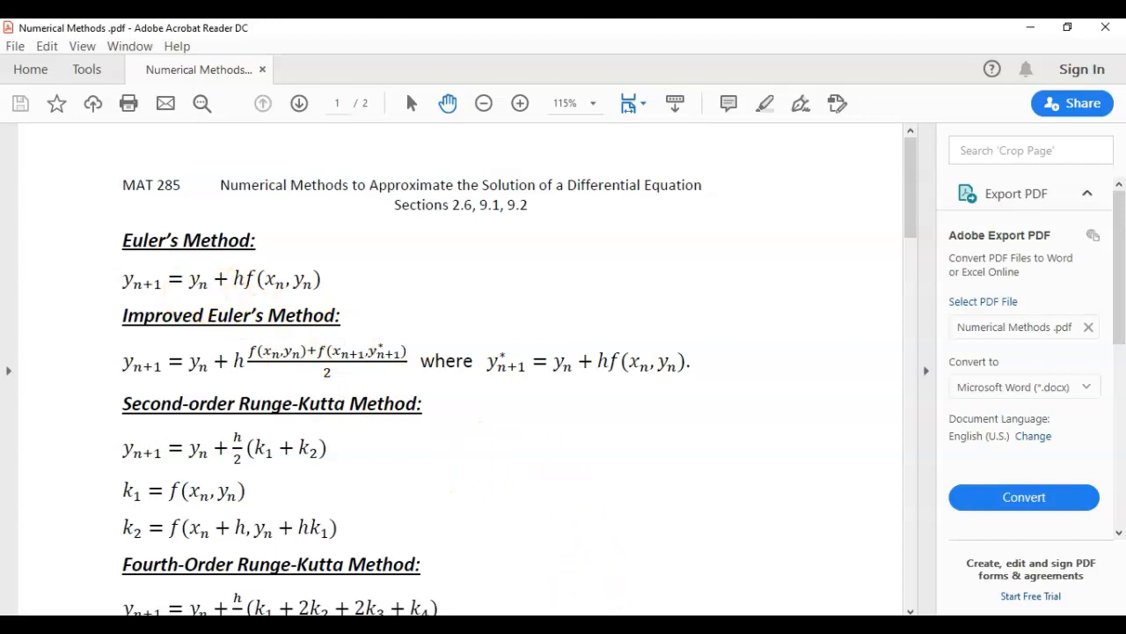
key("alt+Tab")
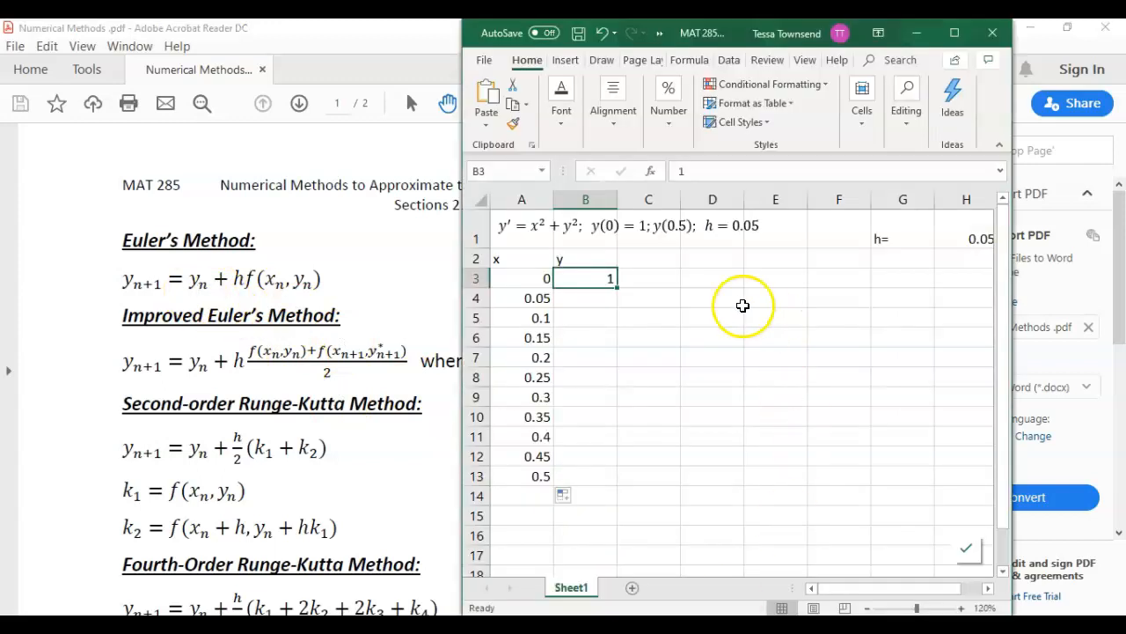
key("Return")
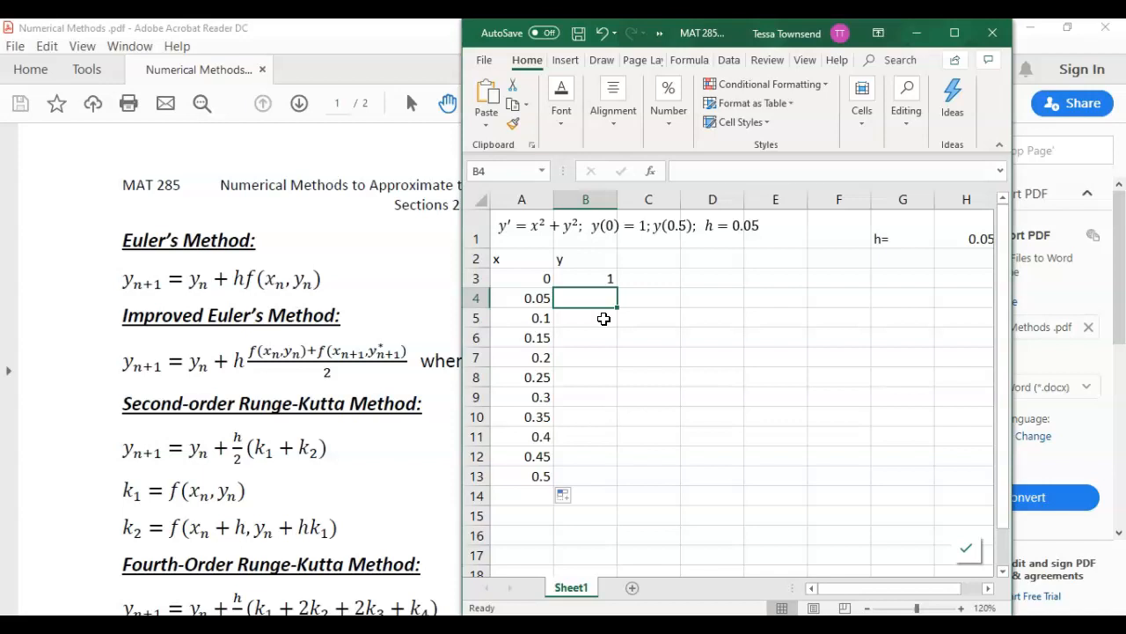
Step: Begin the Euler formula in B4 as =B3+H1, widening the workbook window to expose the step size cell
left_click(595, 296)
type("=")
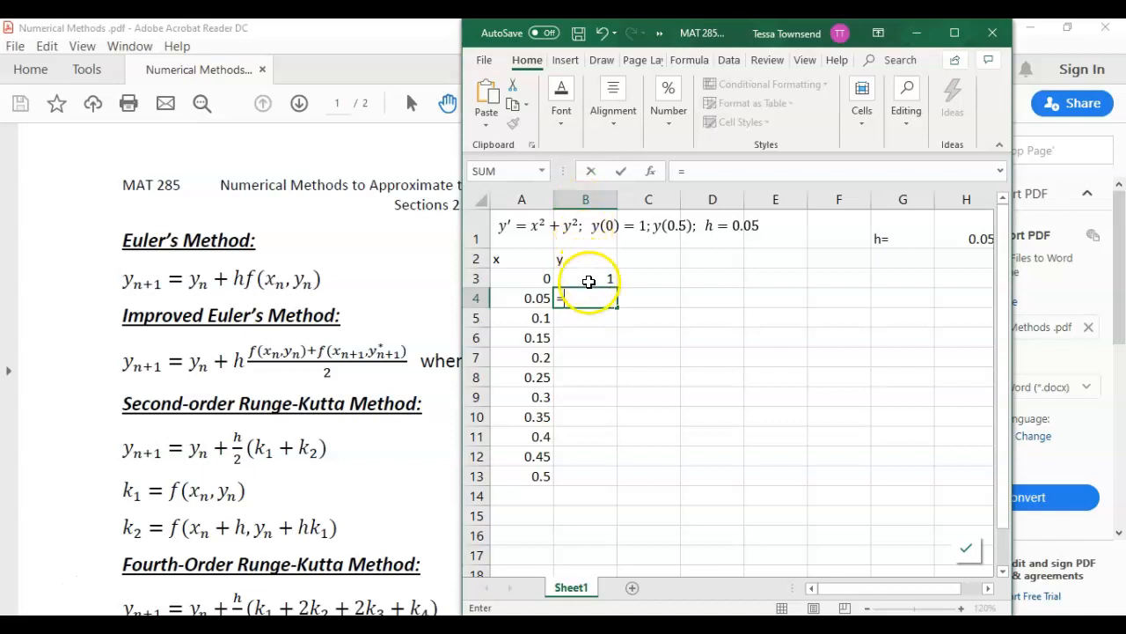
left_click(588, 279)
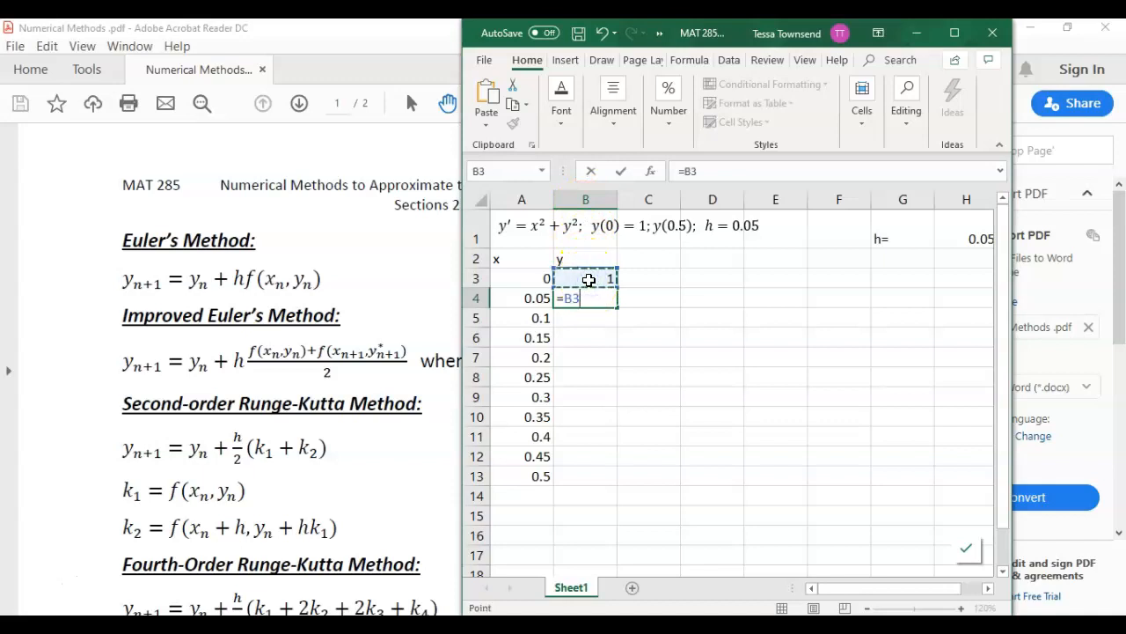
type("+")
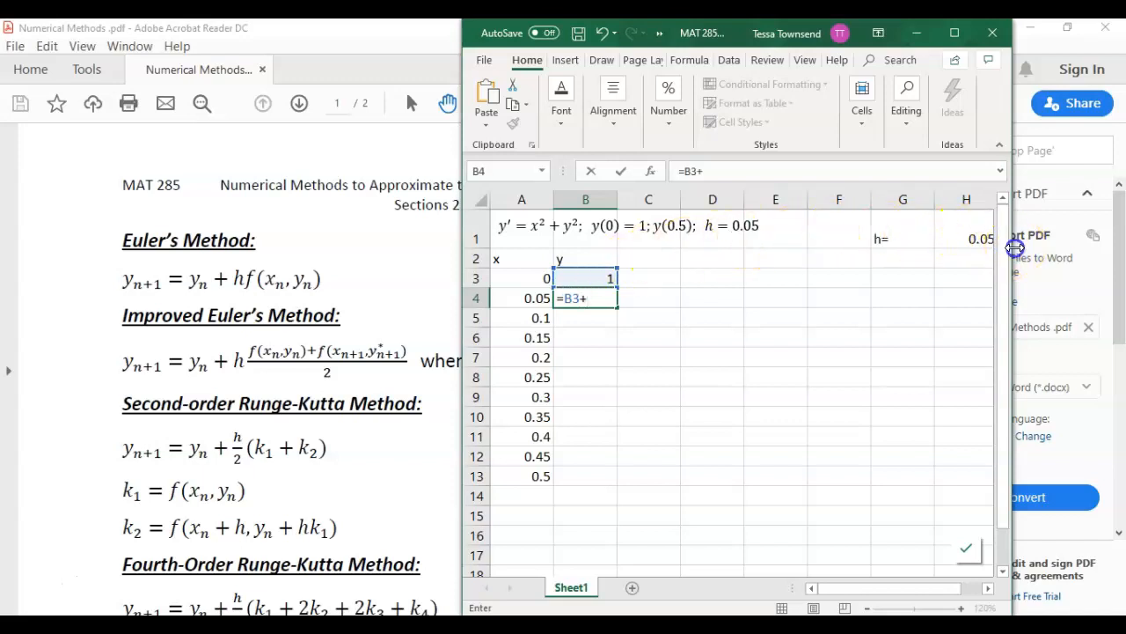
left_click_drag(1013, 244, 1115, 242)
left_click(972, 230)
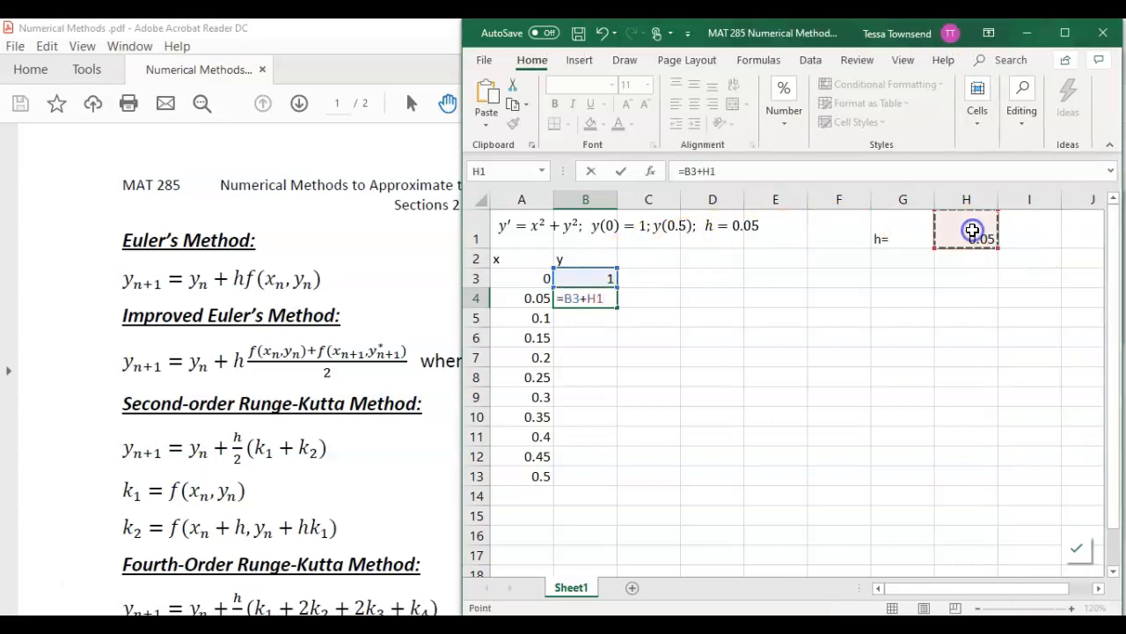
Step: Change the step size reference in the B4 formula to $H$ and continue it with a multiplication and an opening parenthesis
left_click(703, 171)
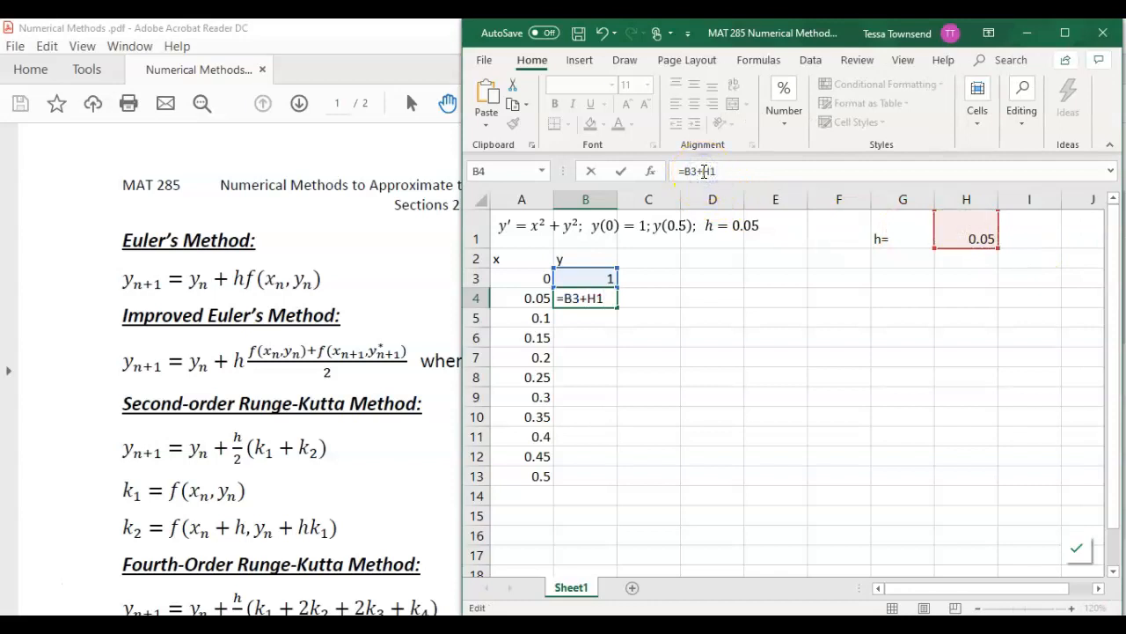
type("$")
key("Right")
type("$*")
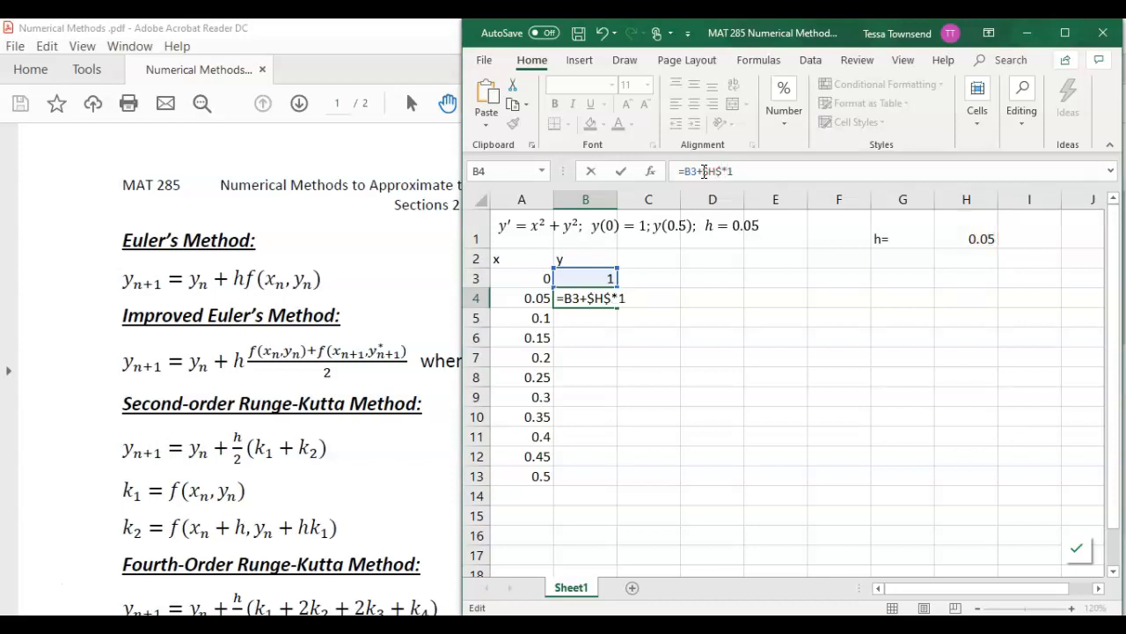
key("Delete")
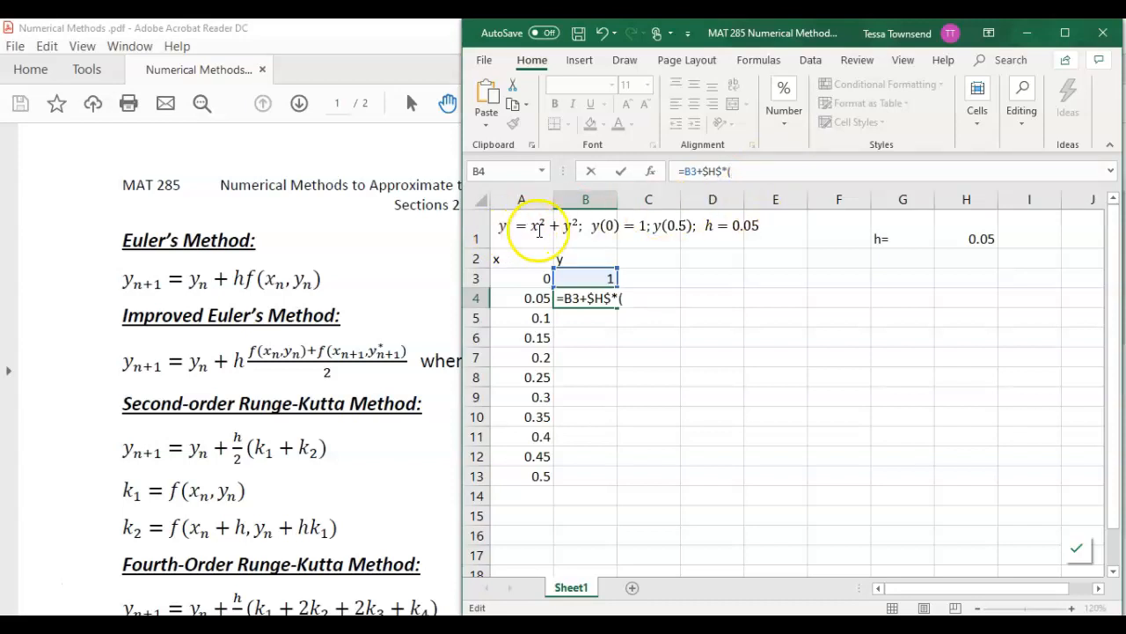
Step: Extend the B4 formula with the squared x and y terms, (A3)^2+B3^2
left_click(539, 278)
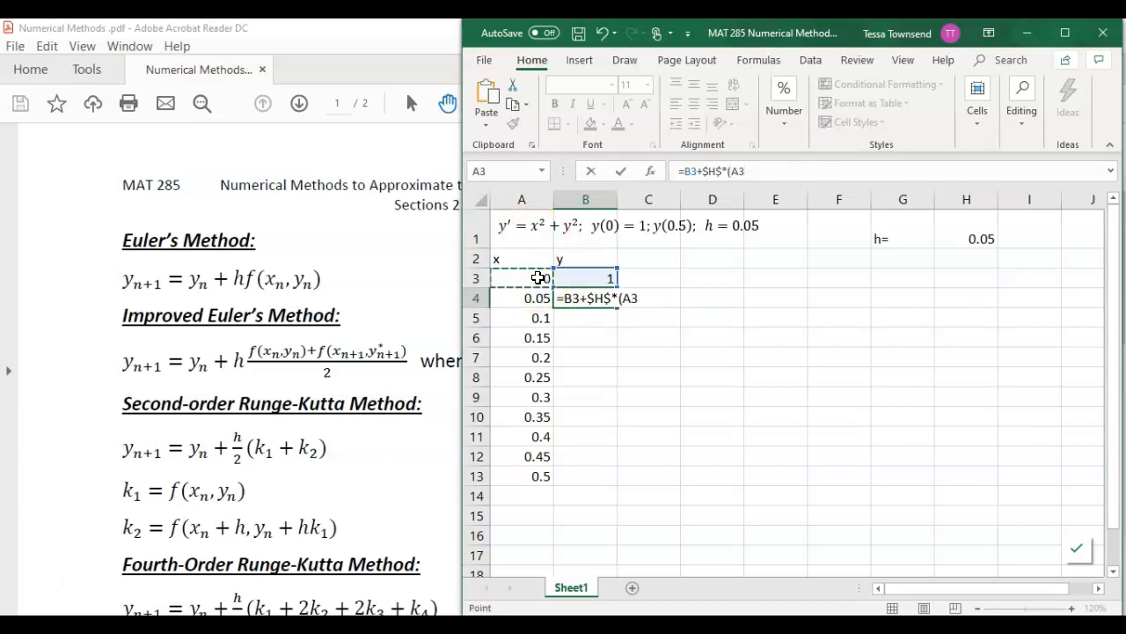
type(")^2")
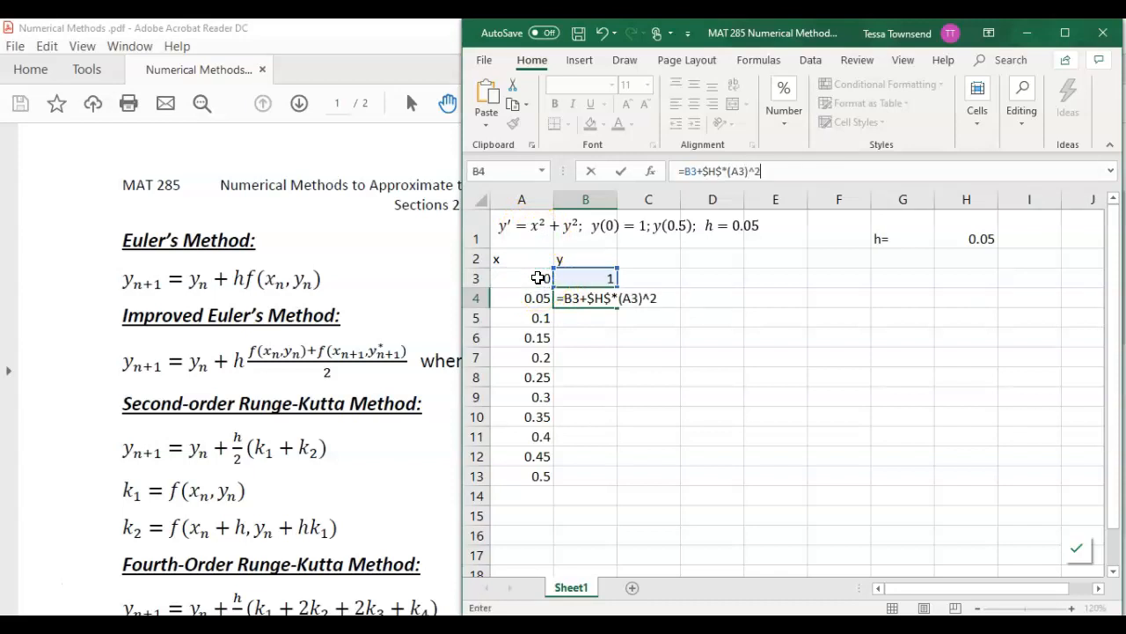
type("+")
left_click(582, 274)
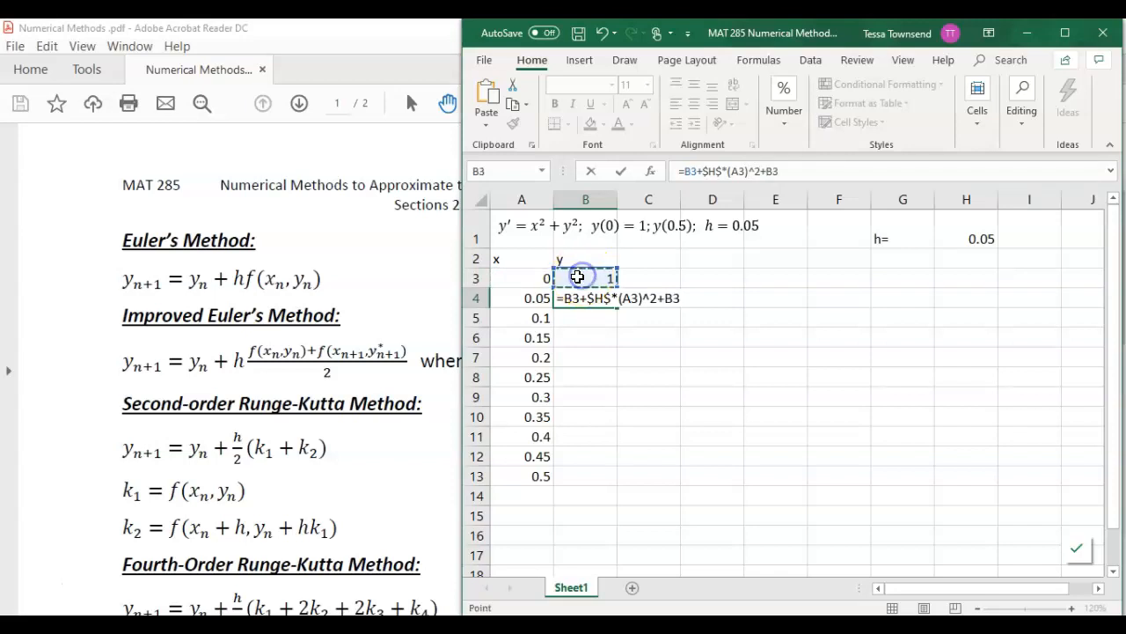
type("^2")
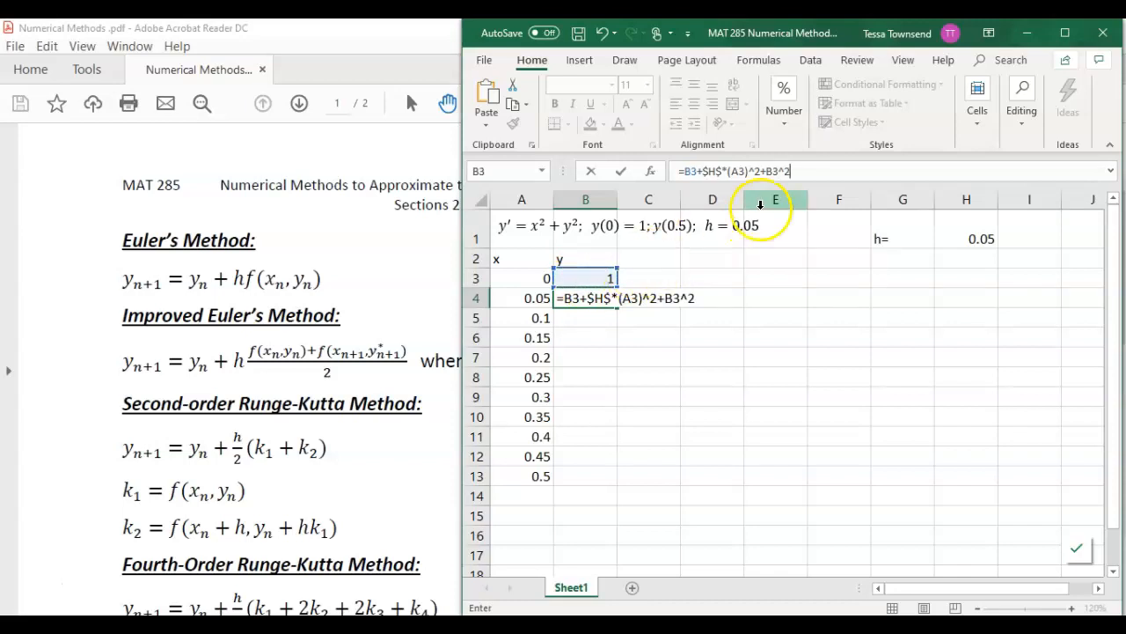
Step: Enclose B3 and the whole sum of squares in parentheses, making the multiplied part ((A3)^2+(B3)^2), and check the bracket pairs
left_click(768, 172)
type("(")
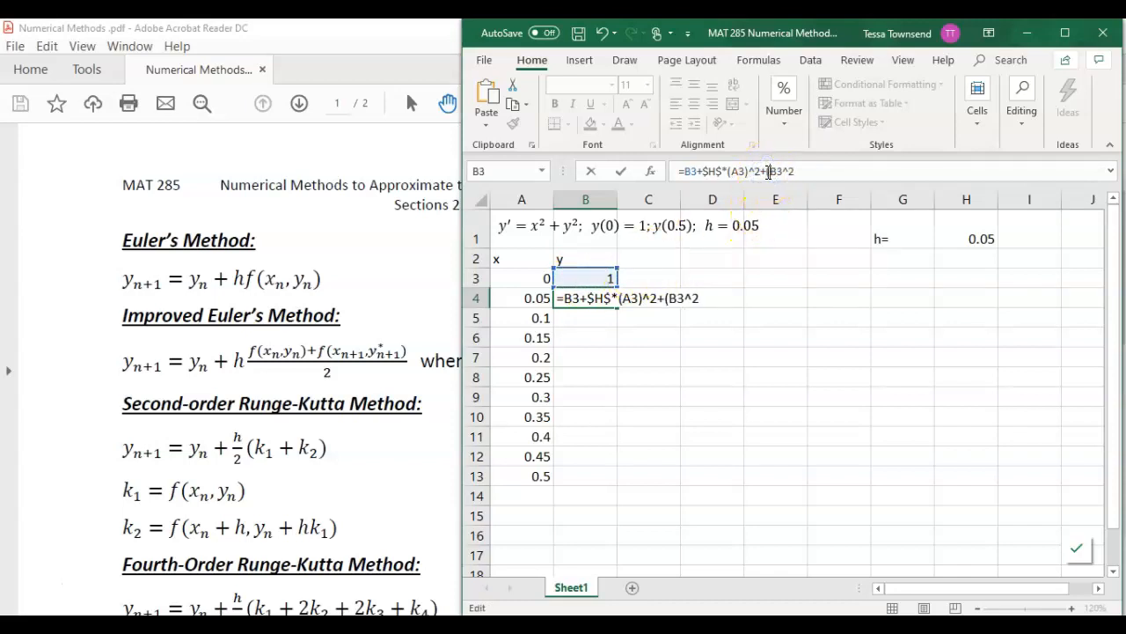
left_click(778, 171)
type(")")
left_click(726, 170)
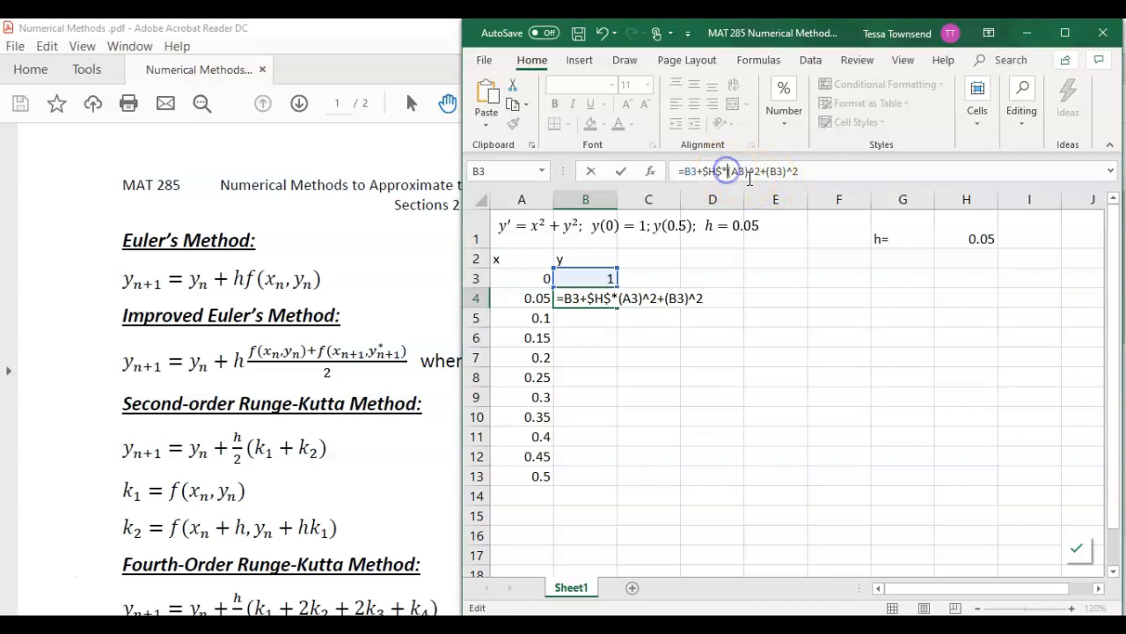
type("(")
left_click(808, 169)
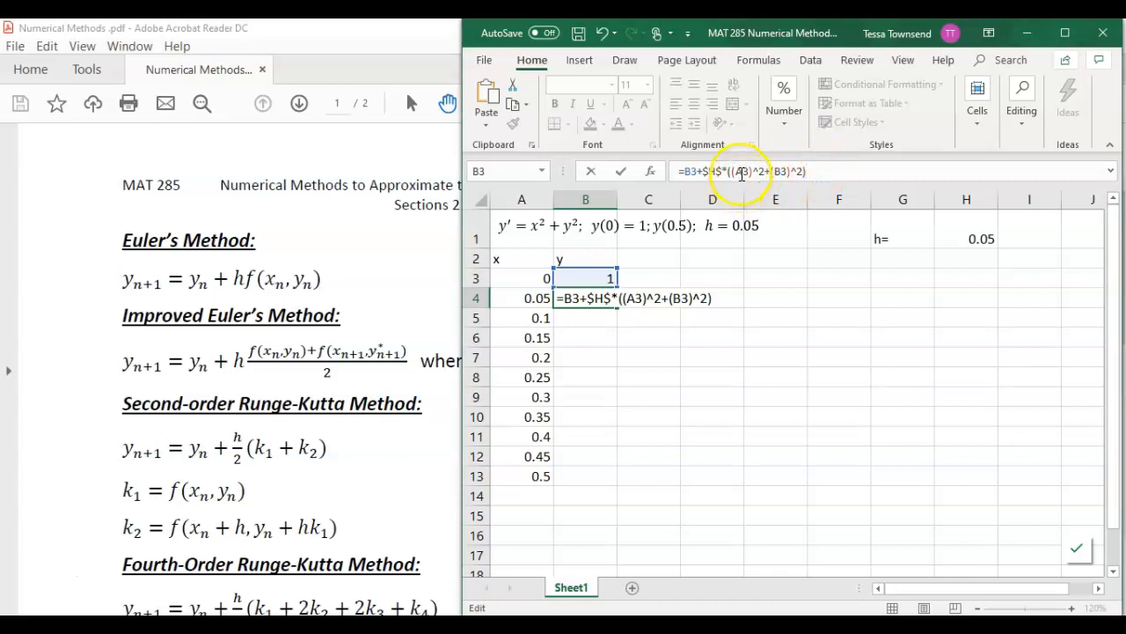
left_click(793, 170)
left_click(730, 171)
left_click(807, 171)
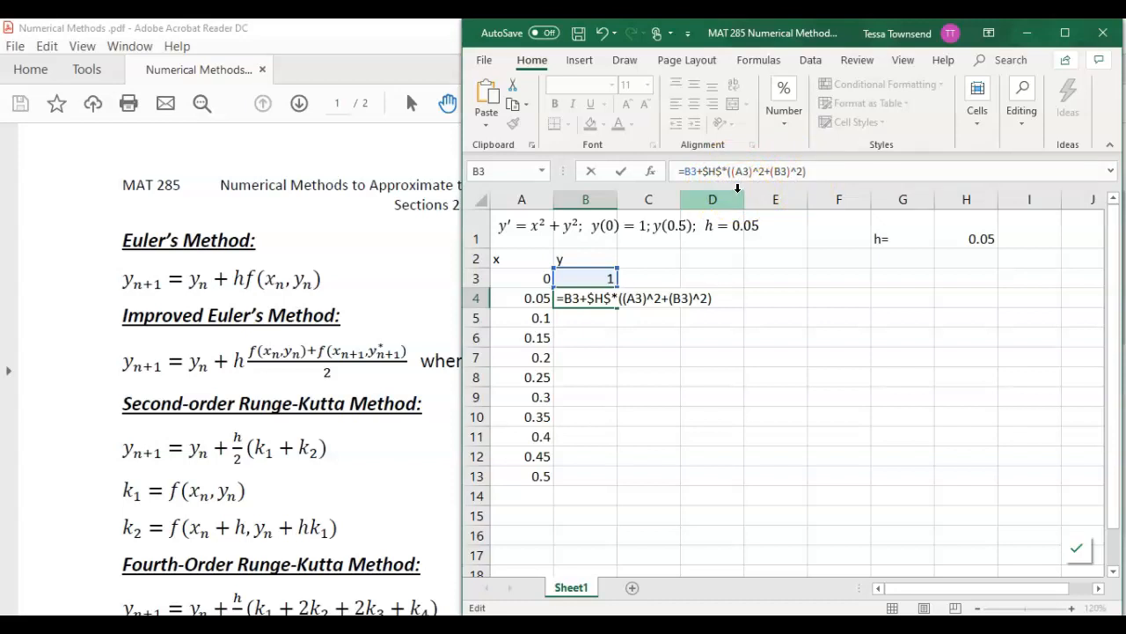
Step: Try to enter the formula =B3+$H$*((A3)^2+(B3)^2) in B4
left_click(629, 306)
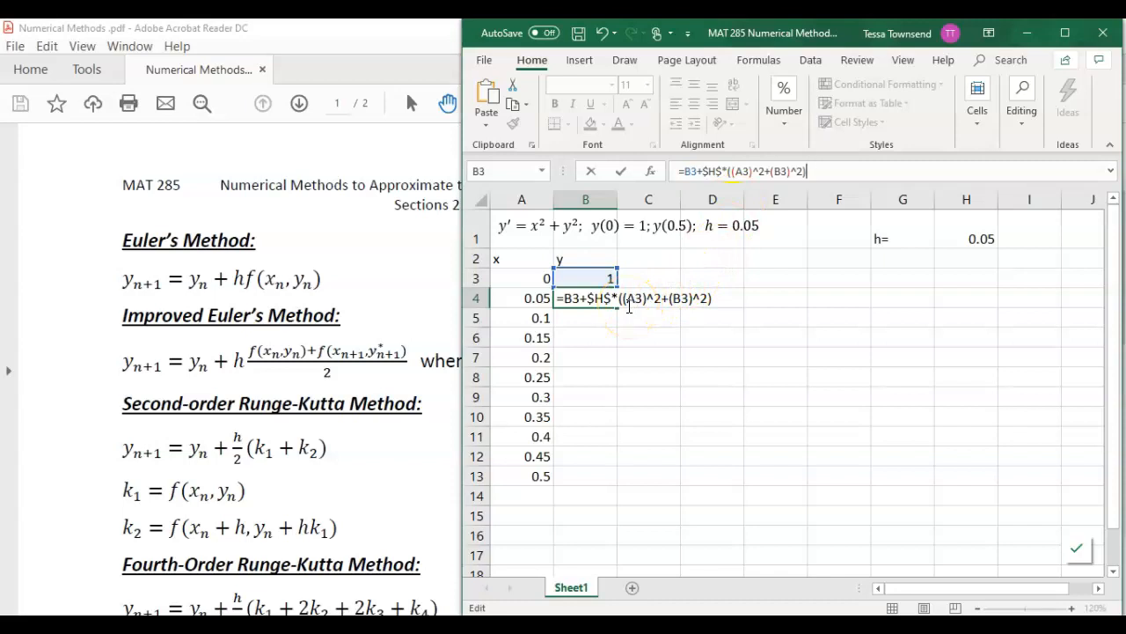
key("Return")
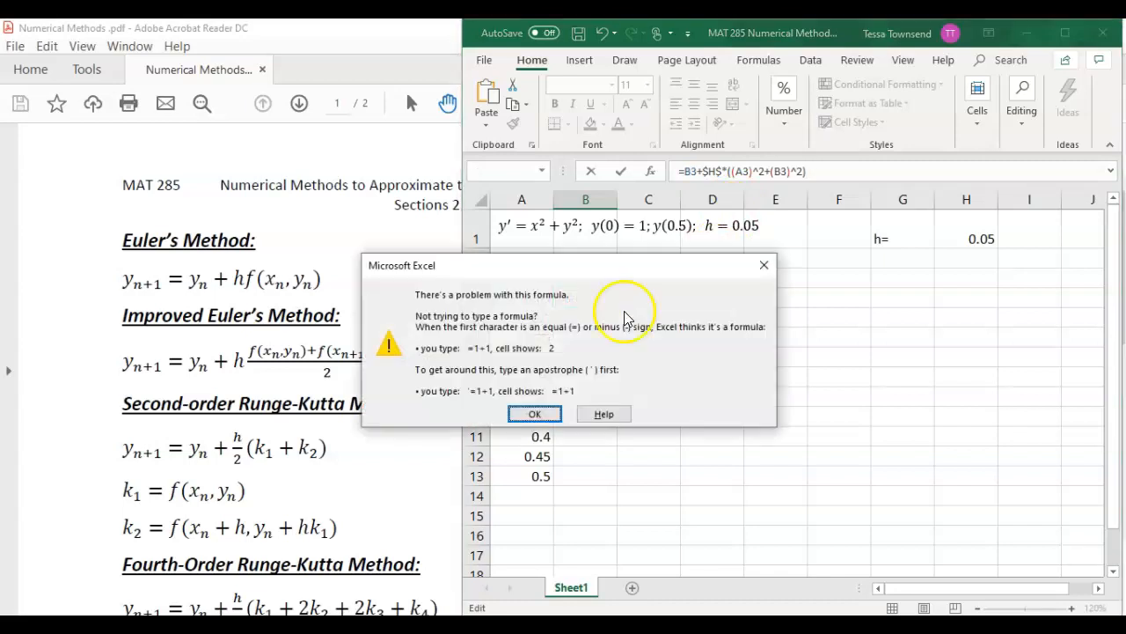
left_click(535, 417)
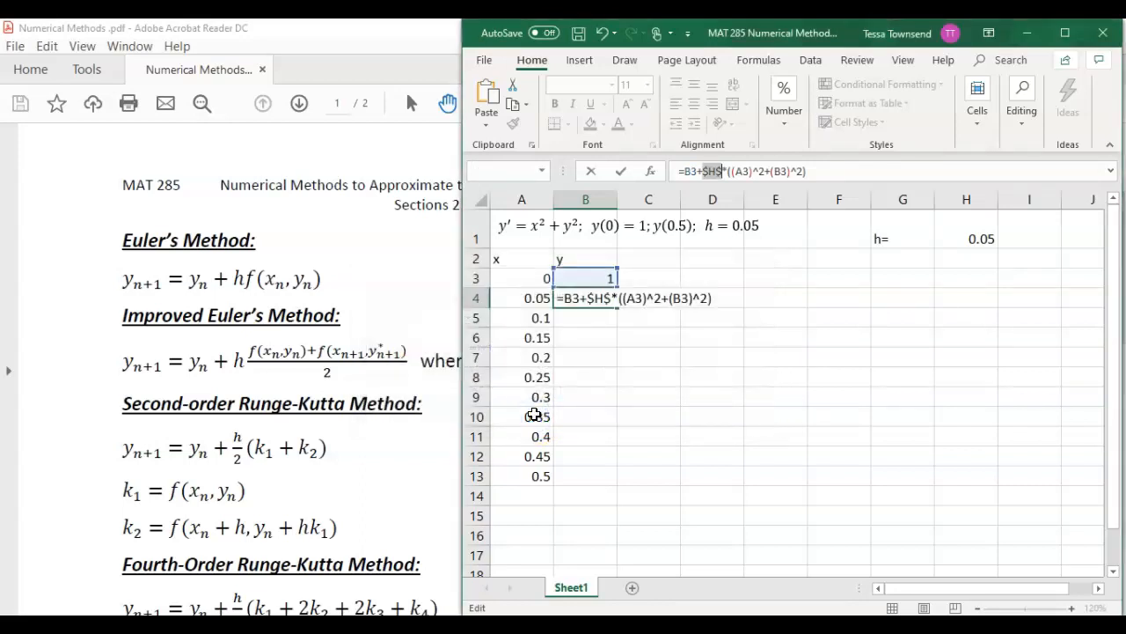
Step: Complete the step size reference as $H$1 and enter =B3+$H$1*((A3)^2+(B3)^2) in B4
left_click(39, 585)
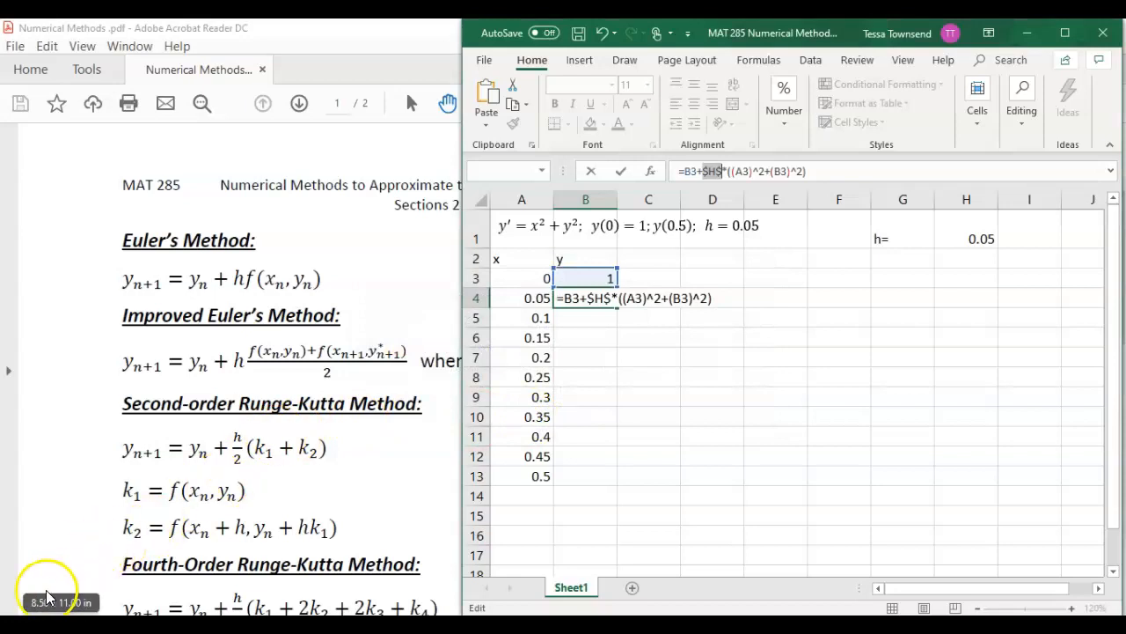
left_click(614, 301)
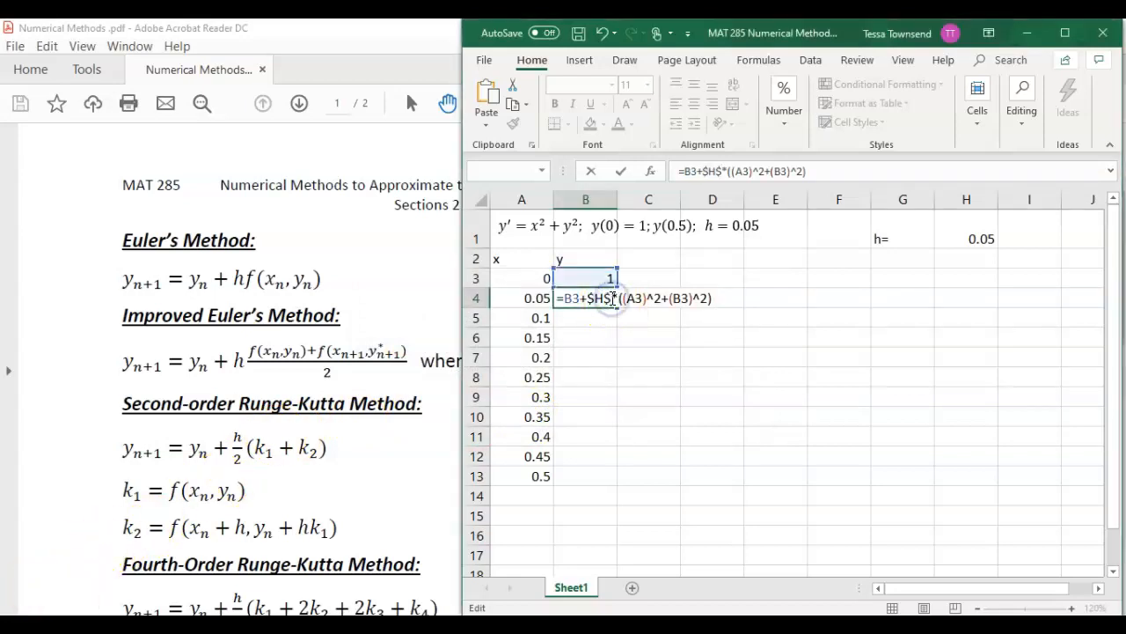
type("1")
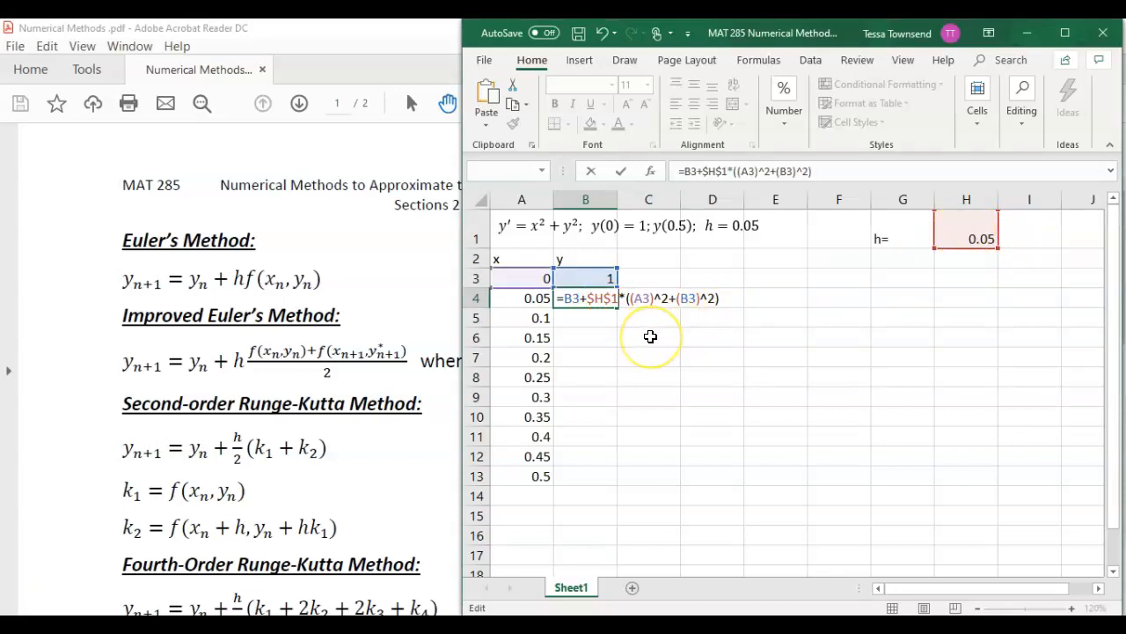
key("Return")
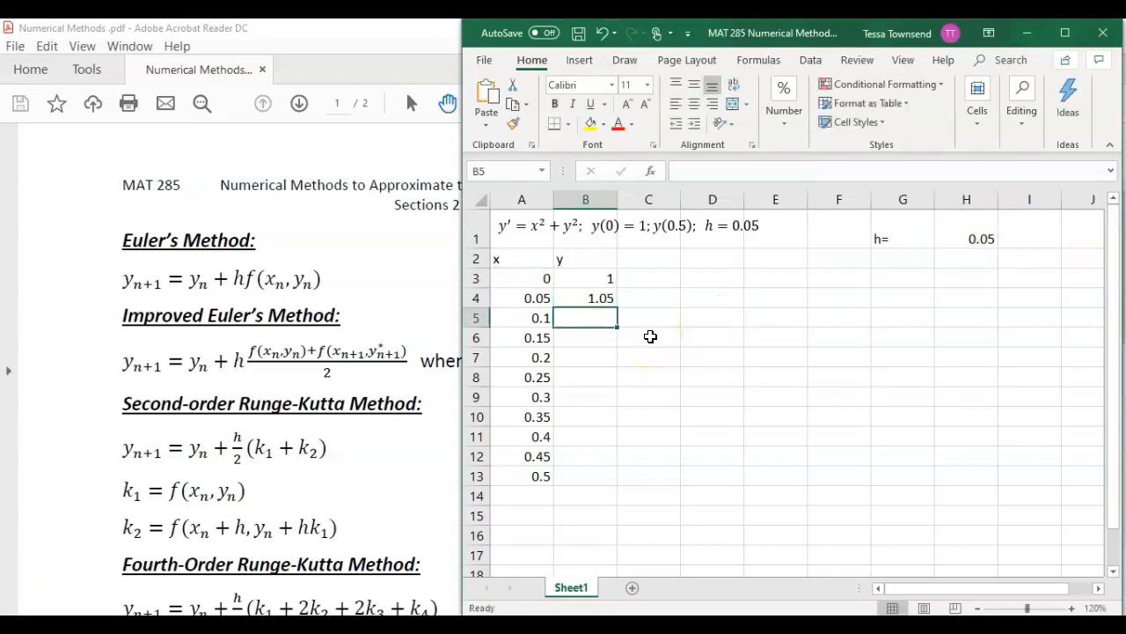
Step: Fill the Euler formula from B4 down through B13 and select the y value at x = 0.5
left_click(605, 299)
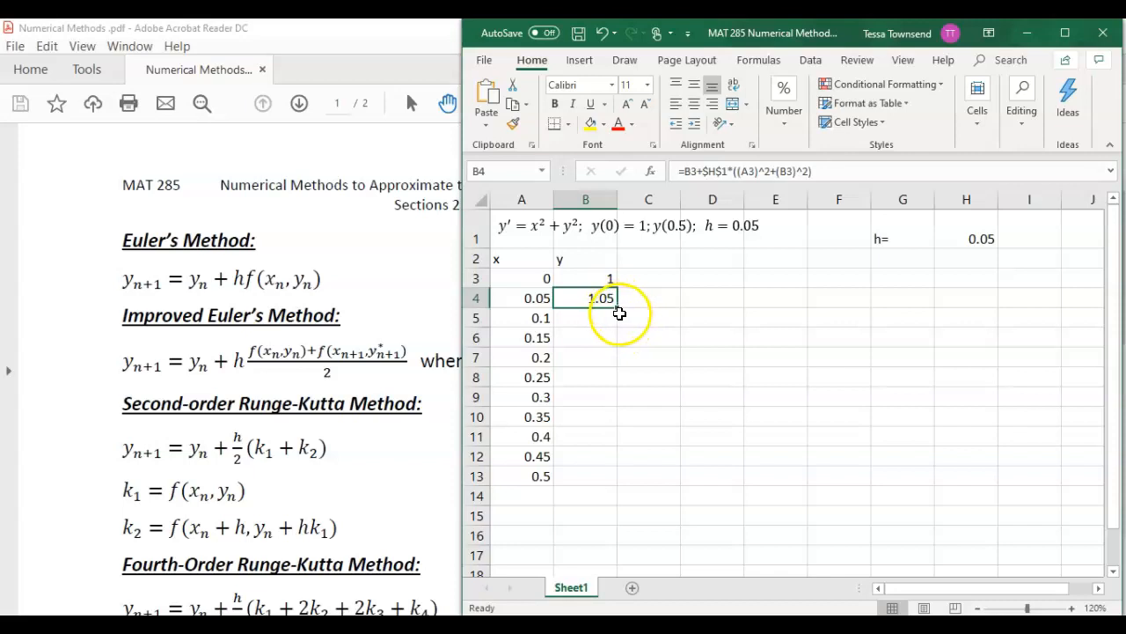
left_click_drag(618, 307, 618, 308)
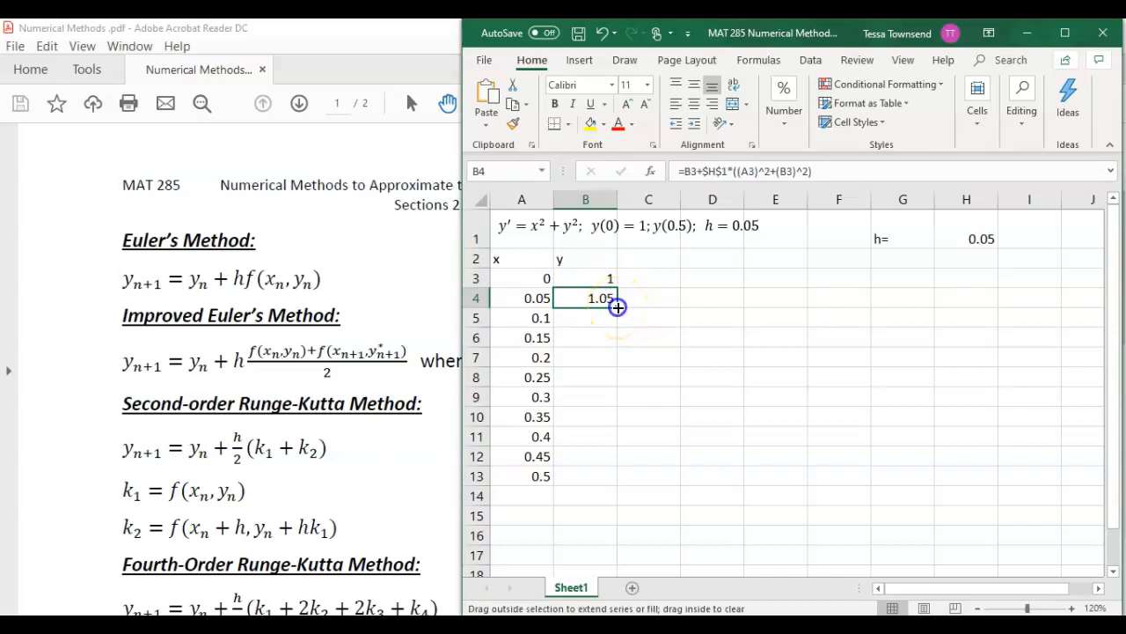
left_click_drag(618, 308, 617, 486)
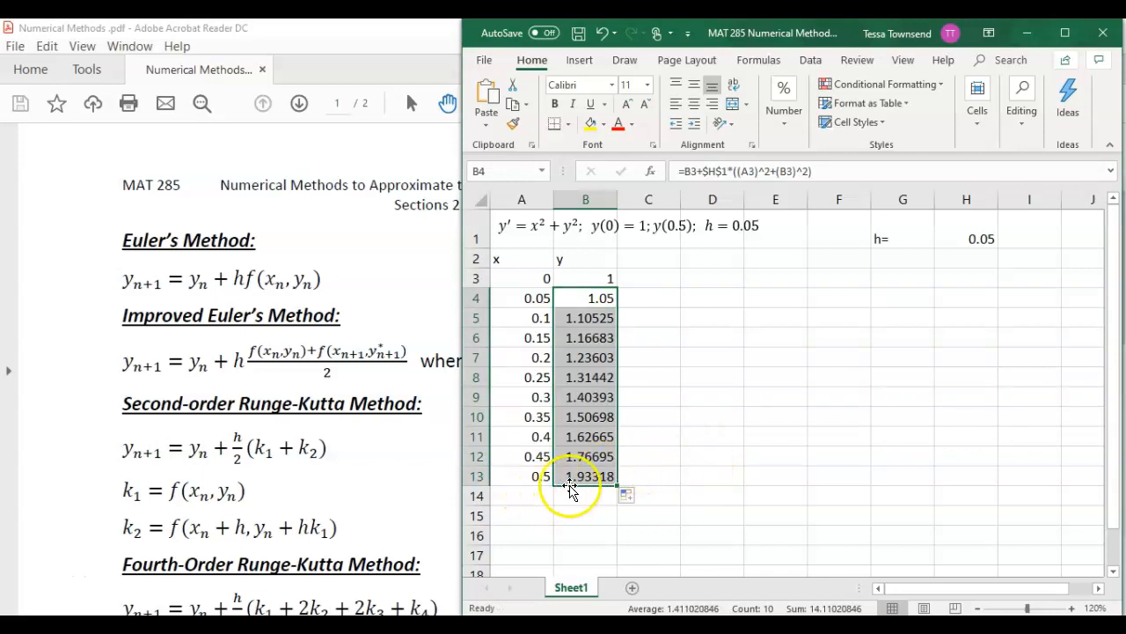
left_click(655, 476)
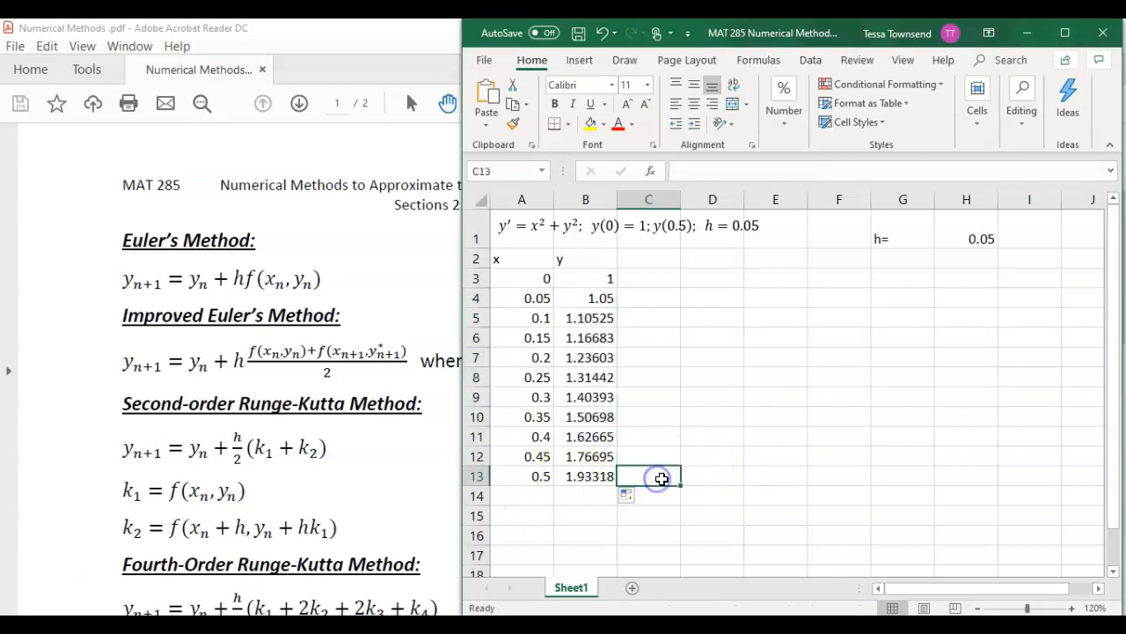
left_click(591, 476)
Step: Enter the text y(0.5)=1.93318 in cell A16 to state the Euler approximation
left_click(531, 530)
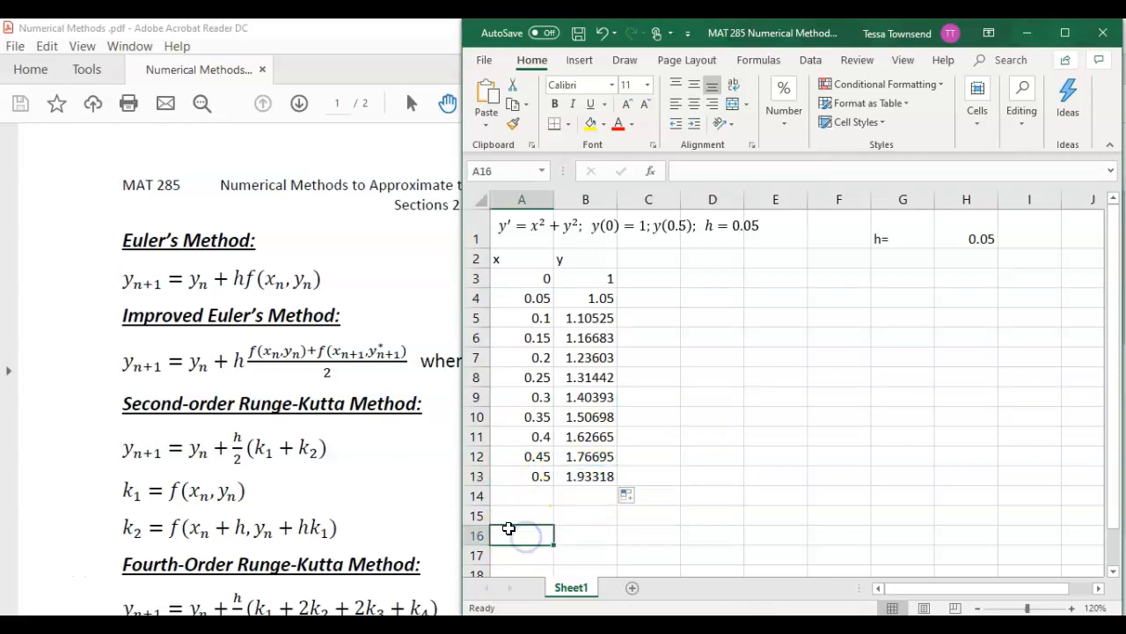
type("y(0.5")
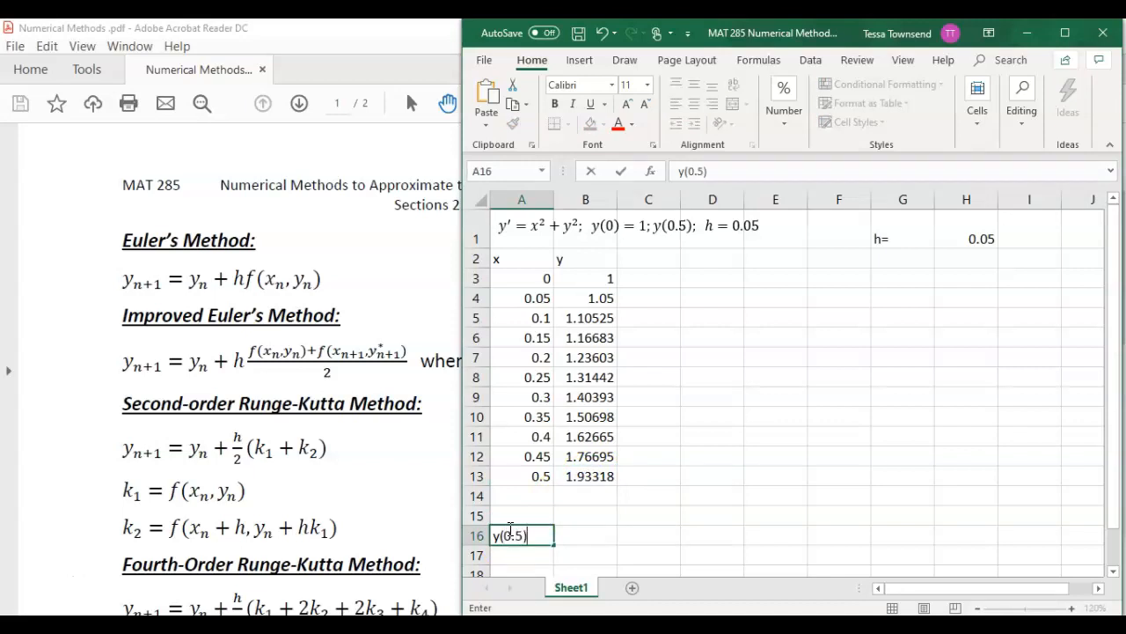
left_click(503, 531)
type(")=1.93318")
left_click(506, 533)
key("Return")
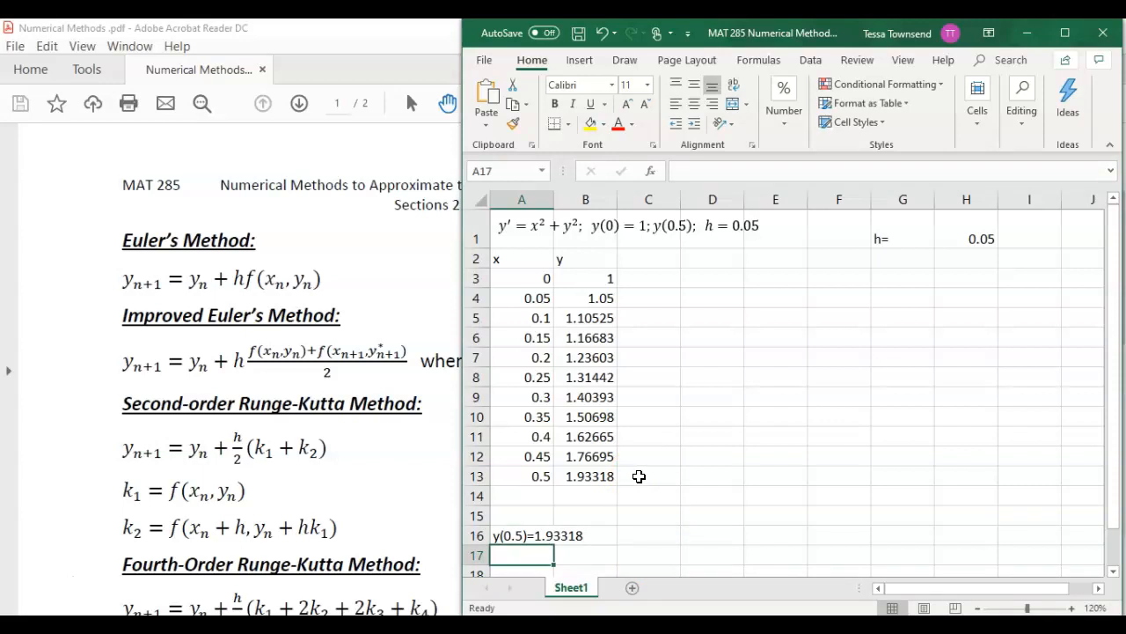
Step: Save the workbook and select the step size cell H1
scroll(631, 490, "down", 1)
scroll(632, 490, "up", 1)
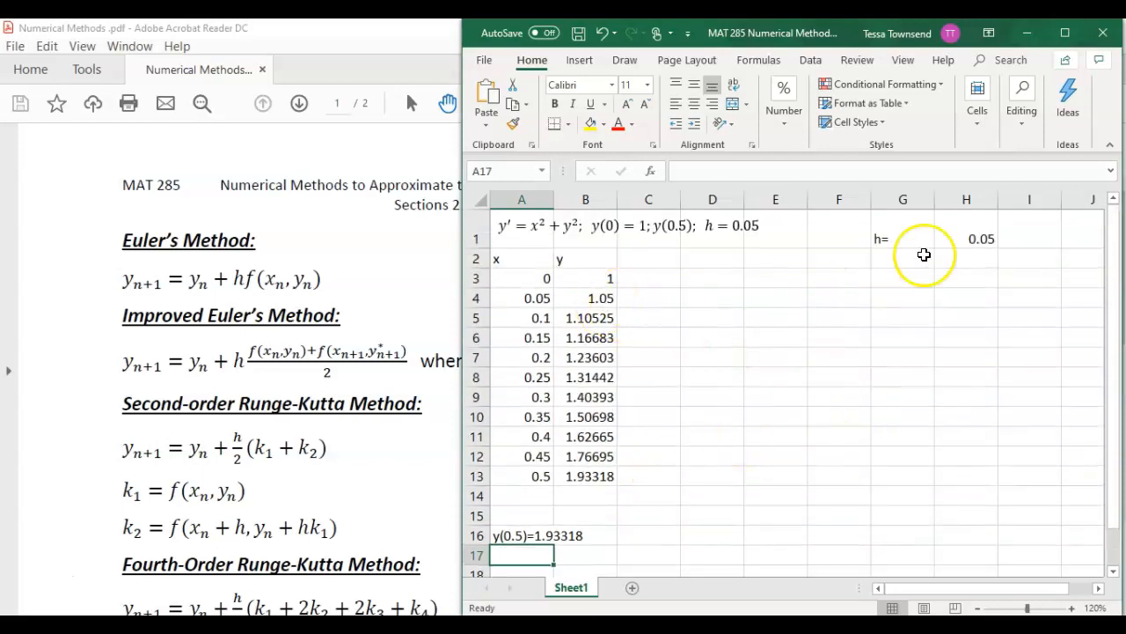
left_click(577, 35)
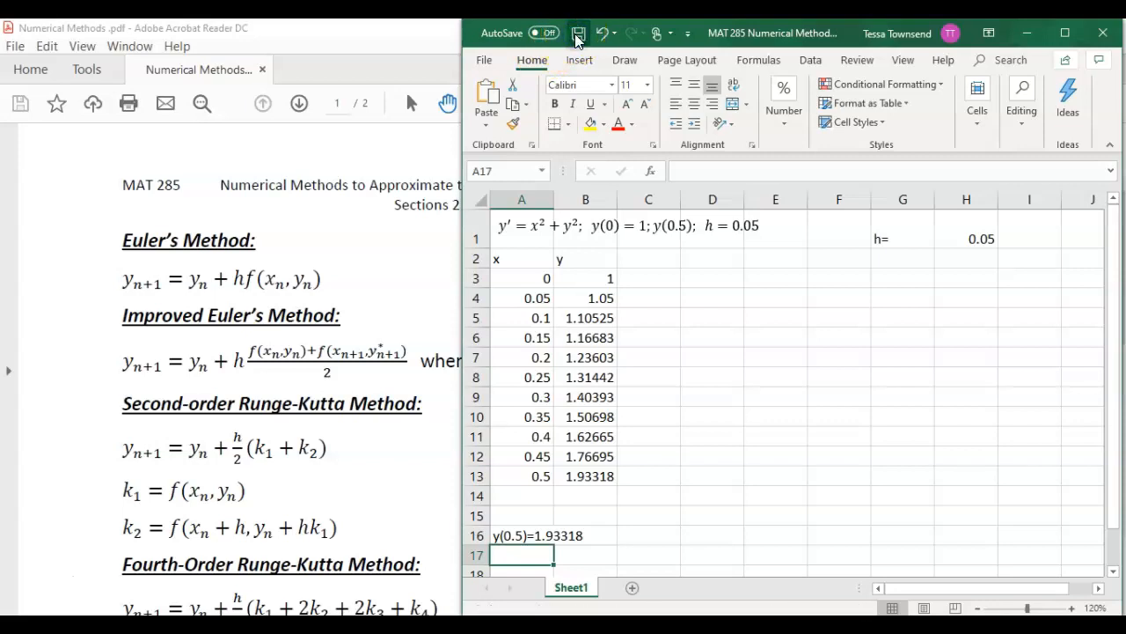
left_click(984, 241)
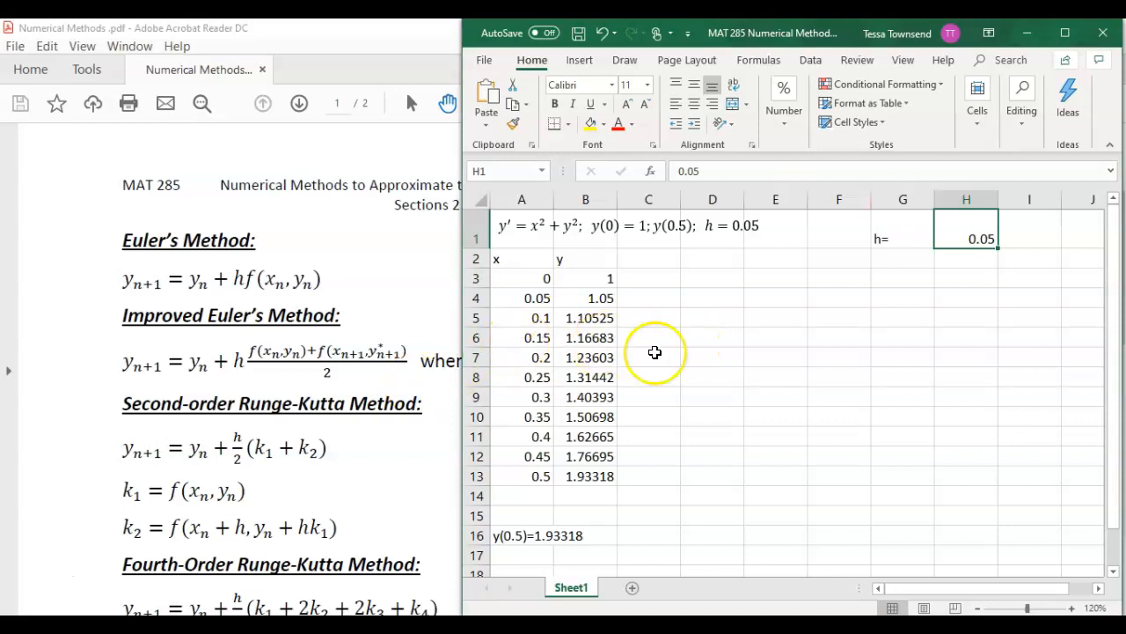
Step: Set the step size in H1 to 0.1 and select the row where x = 0.5
type(".1")
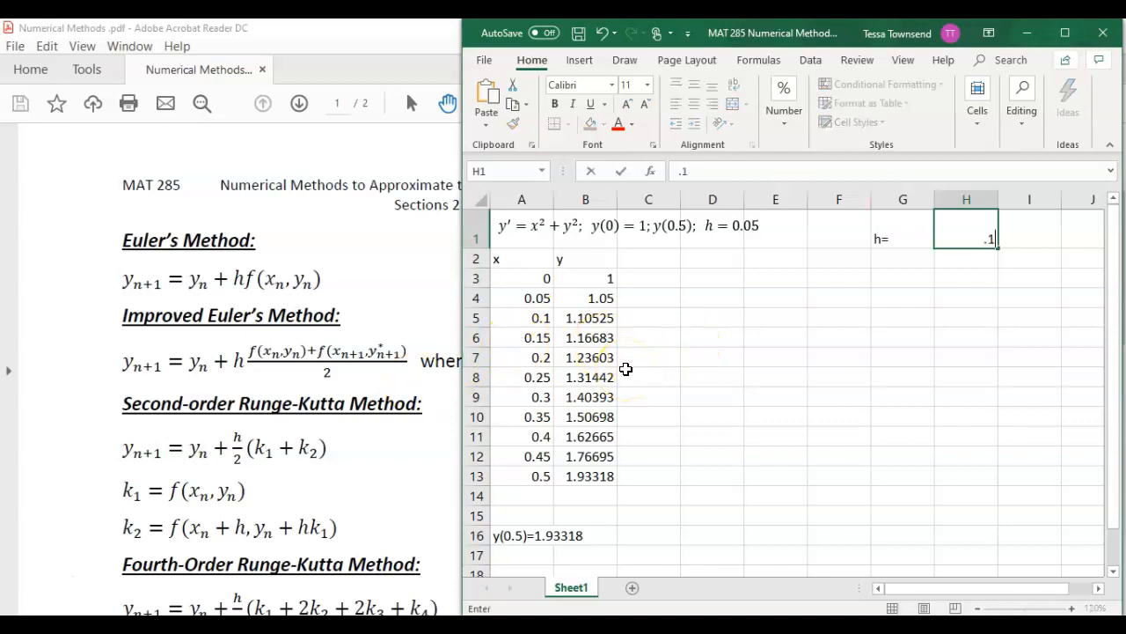
key("Return")
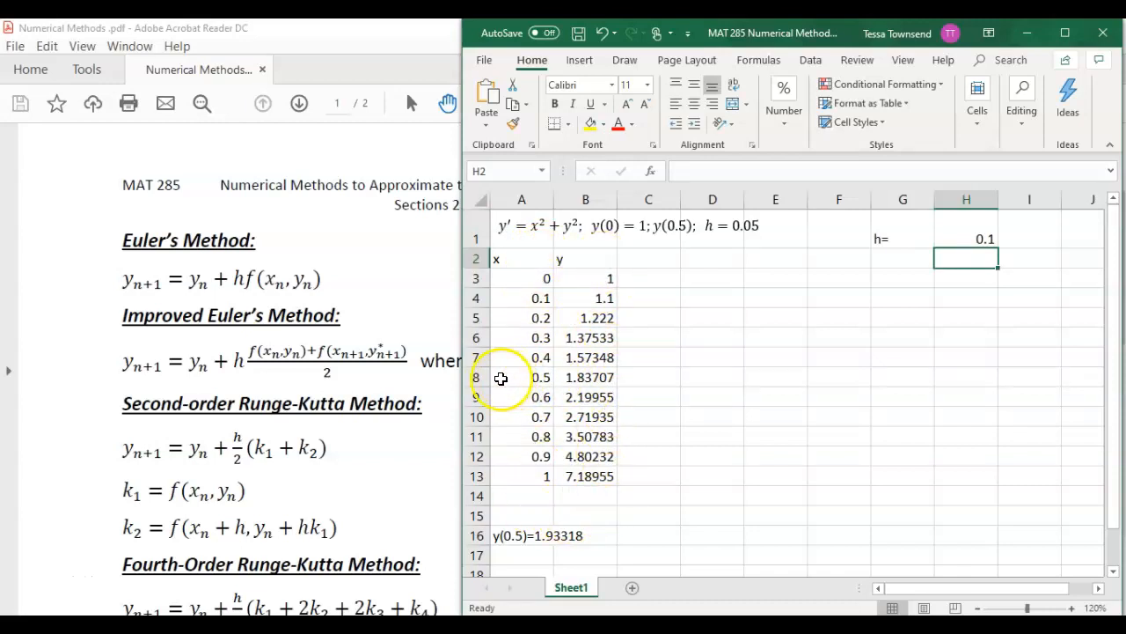
left_click(474, 377)
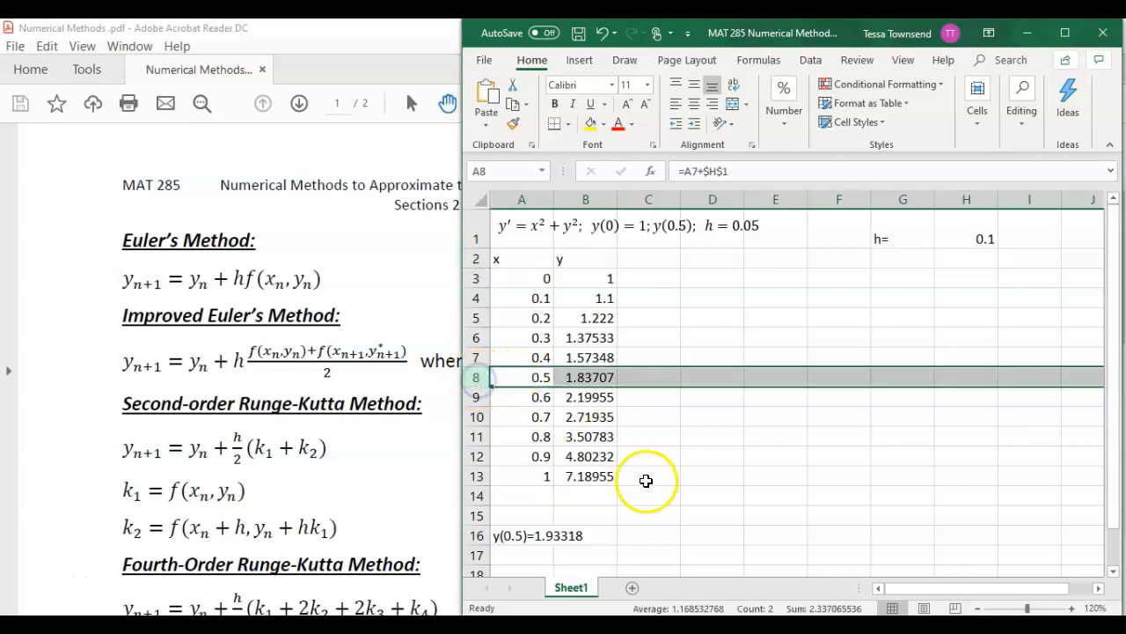
Step: Enter the labels step size h=0.5 in C16 and step size h=0.1 in C17
left_click(637, 535)
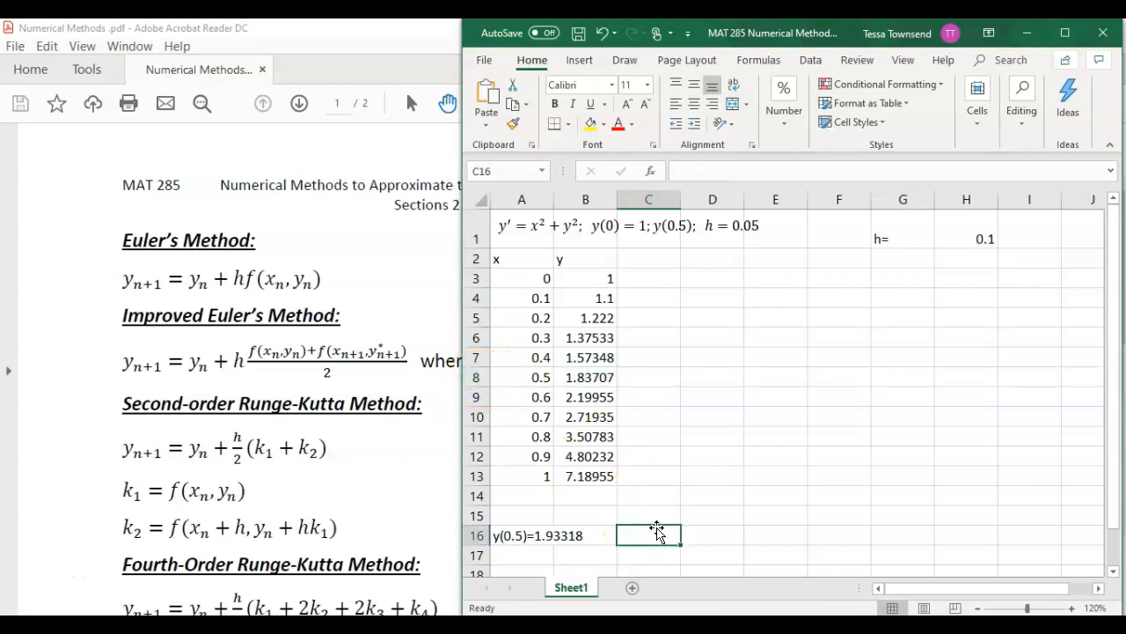
type("step size h")
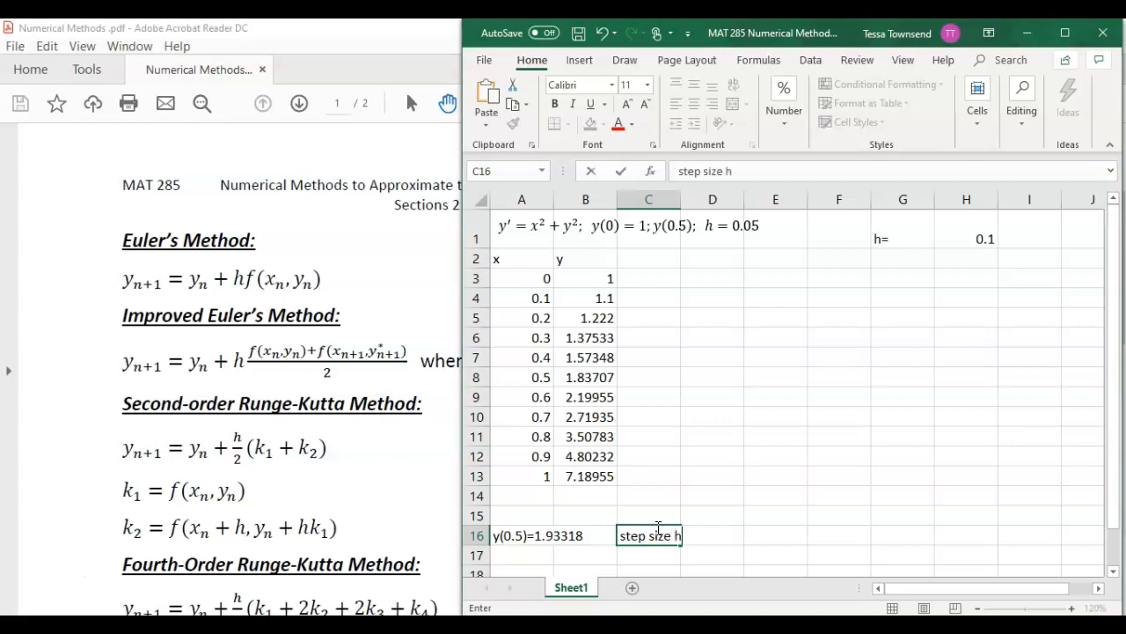
type("=0.5")
key("Return")
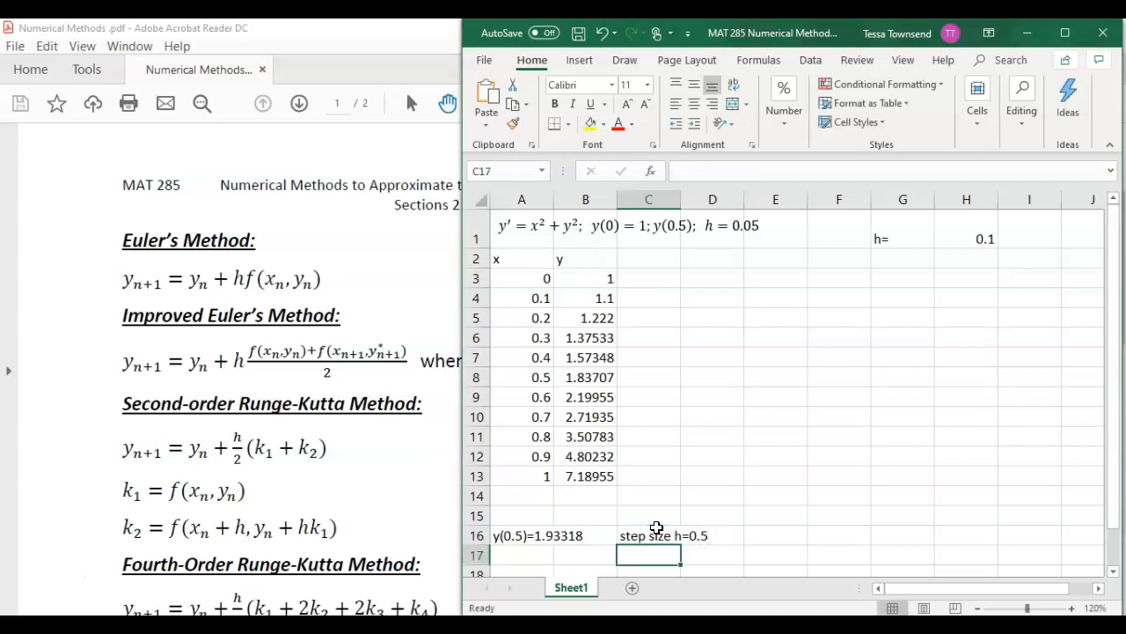
type("set")
key("BackSpace")
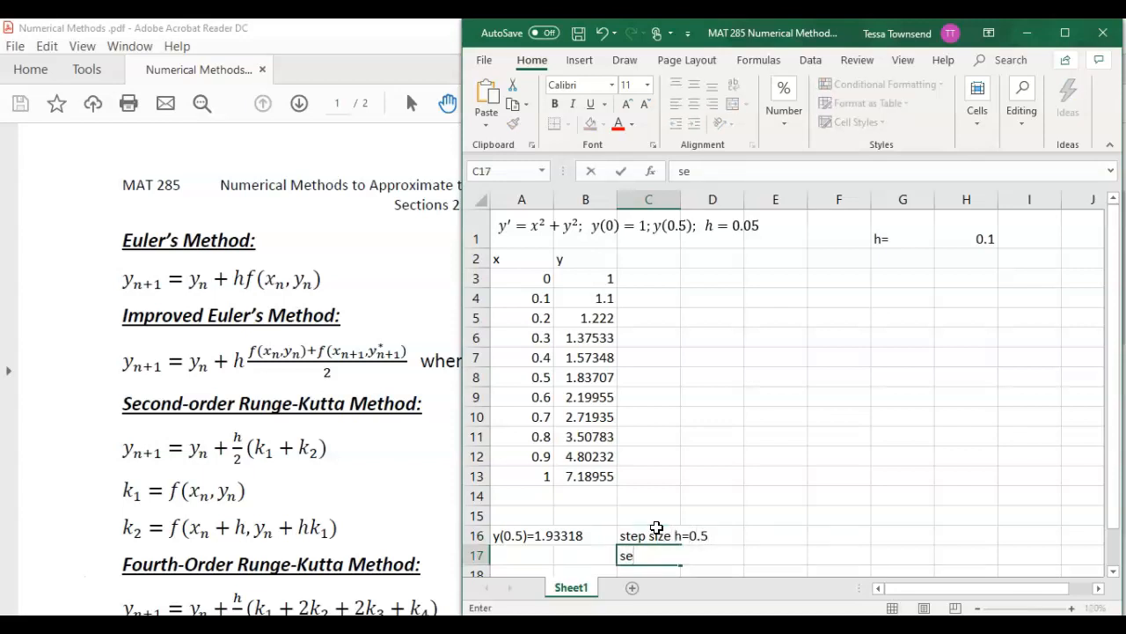
key("BackSpace")
type("tep size h=0.1")
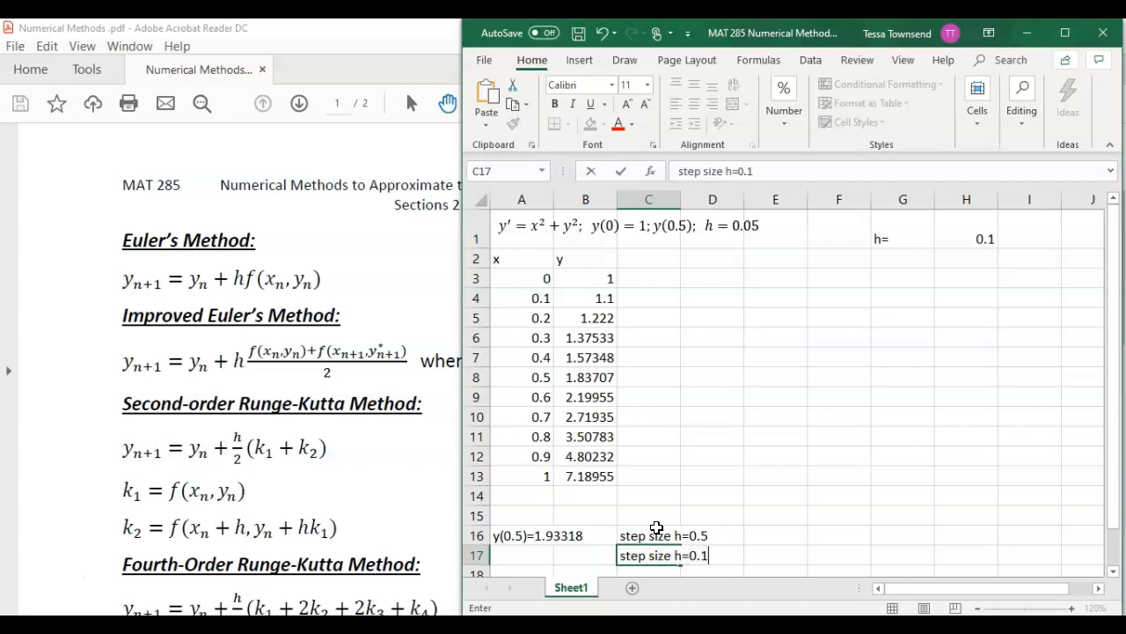
key("Return")
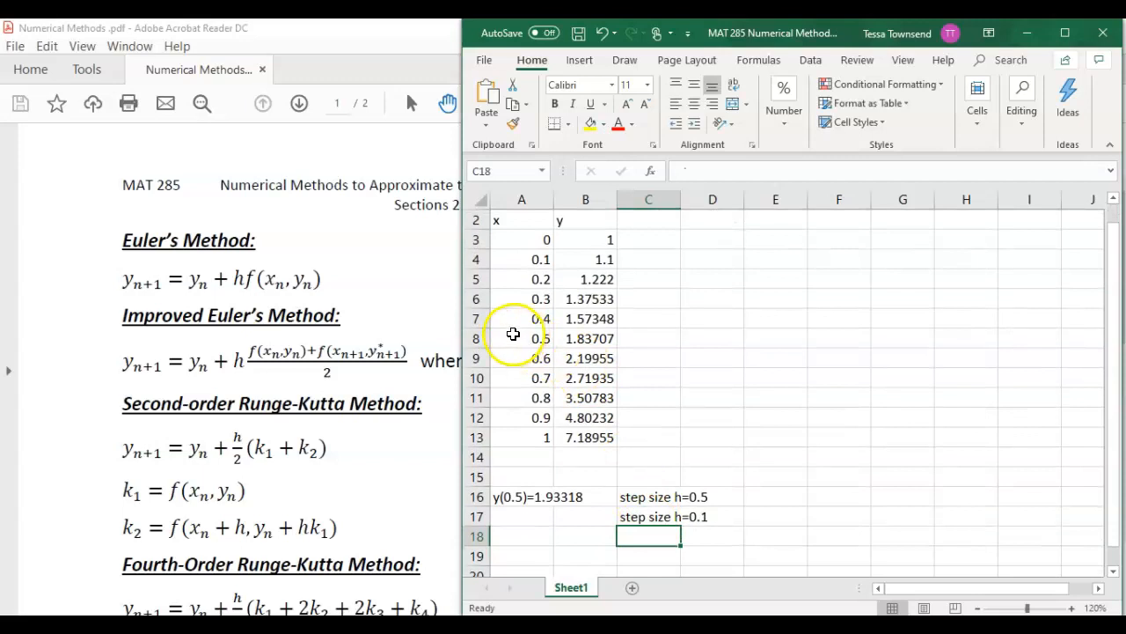
Step: Enter the text y(0.1)=1.83707 in A17, taking the y value from the x = 0.5 row
left_click(472, 338)
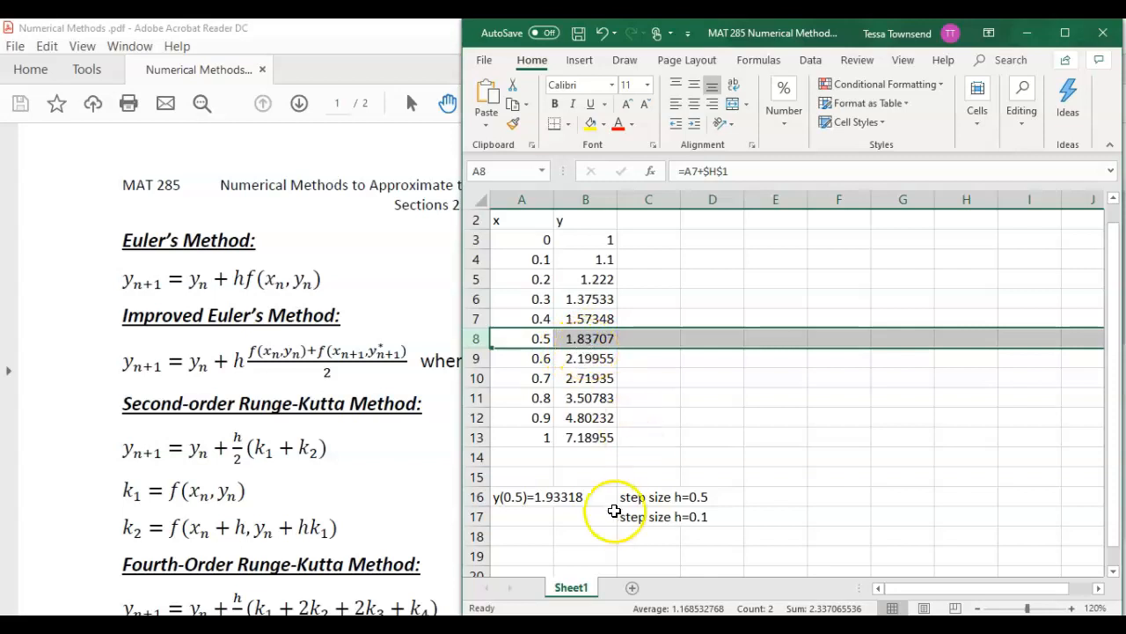
left_click(542, 520)
type("y")
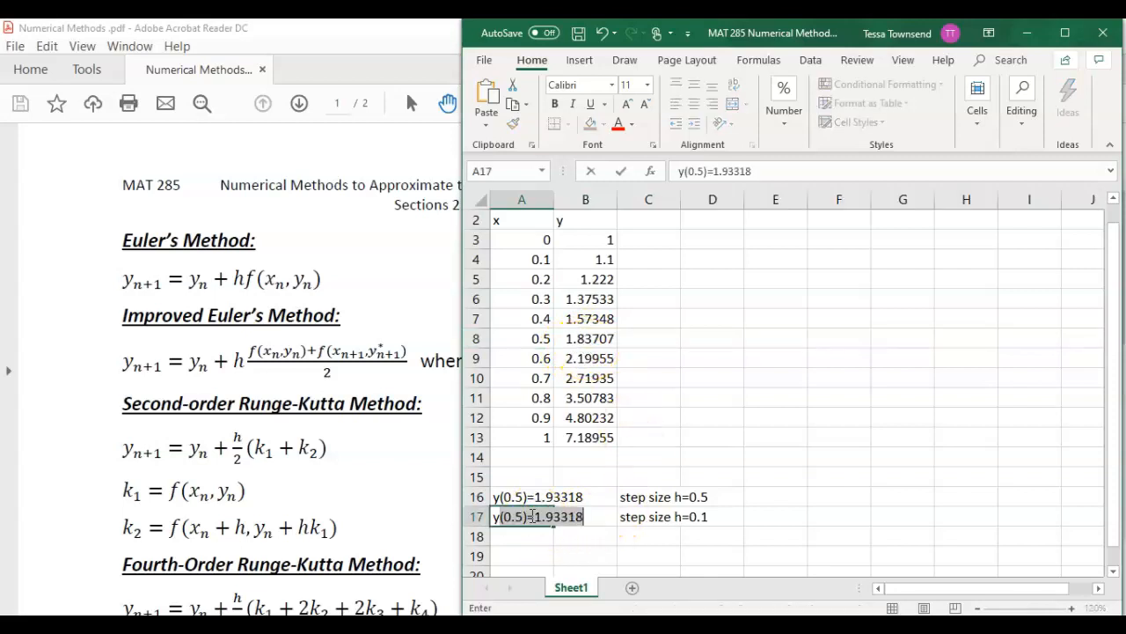
type("(0.1)=1.837")
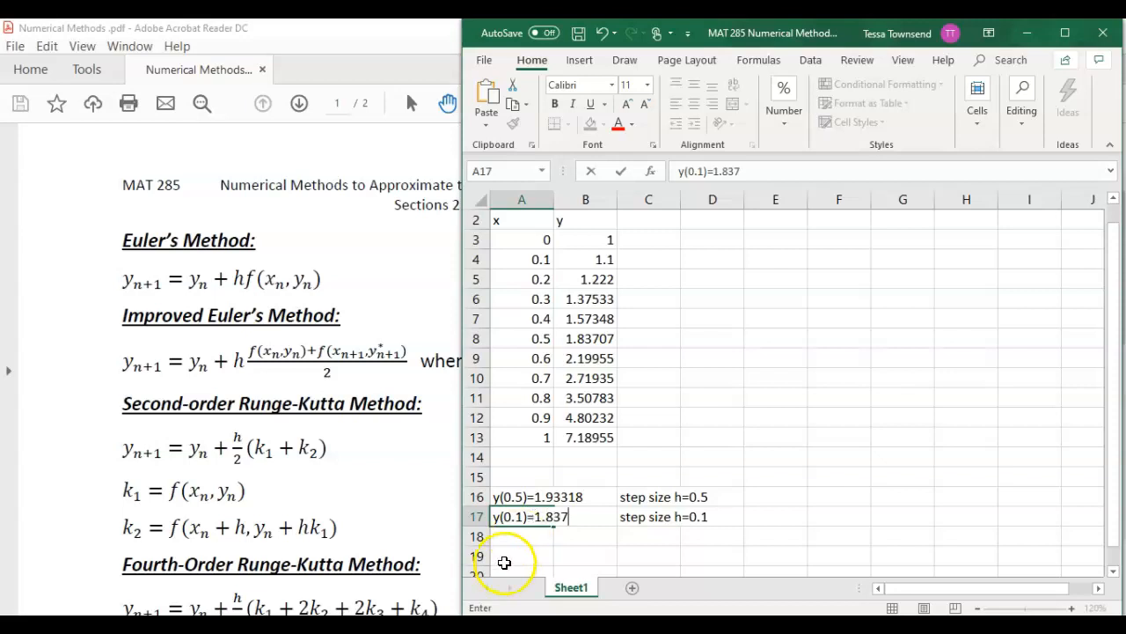
left_click(796, 521)
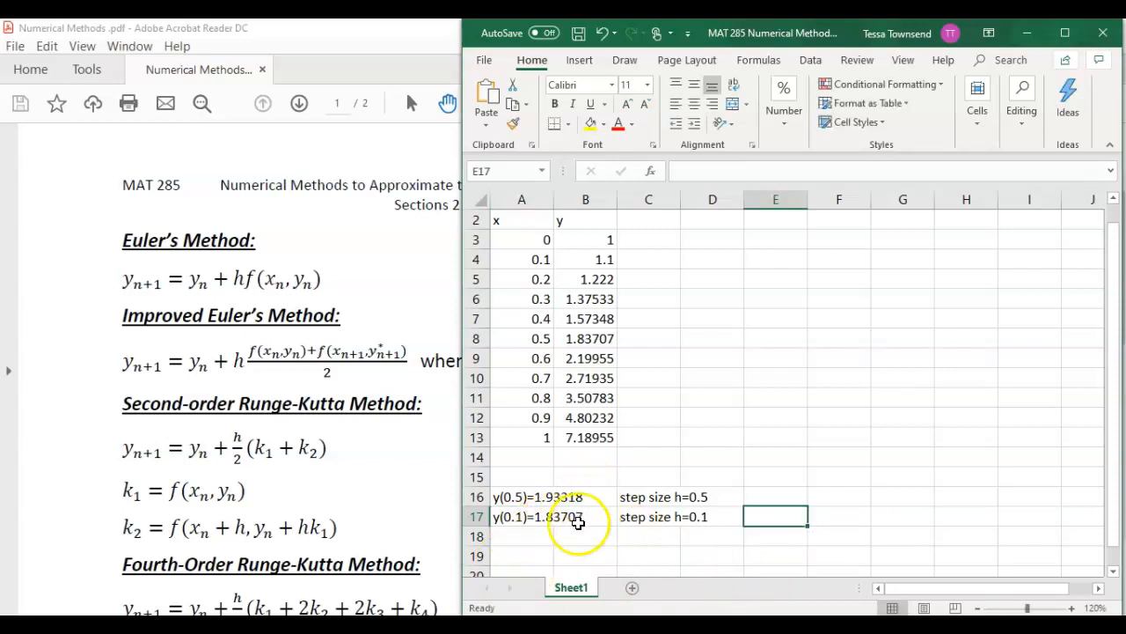
left_click(696, 496)
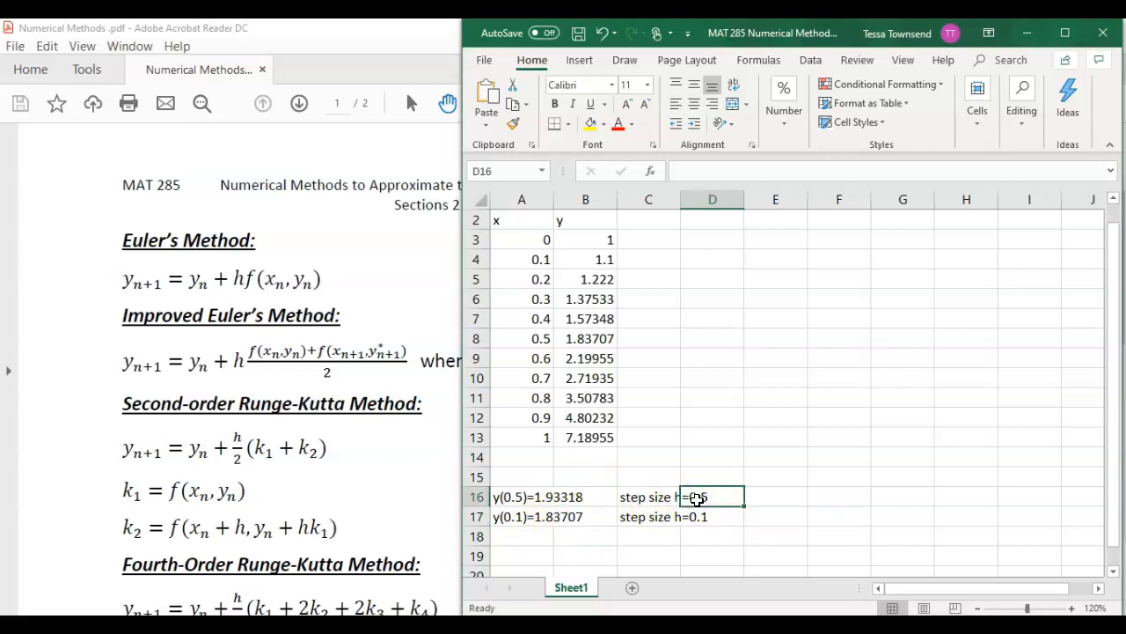
left_click(475, 338)
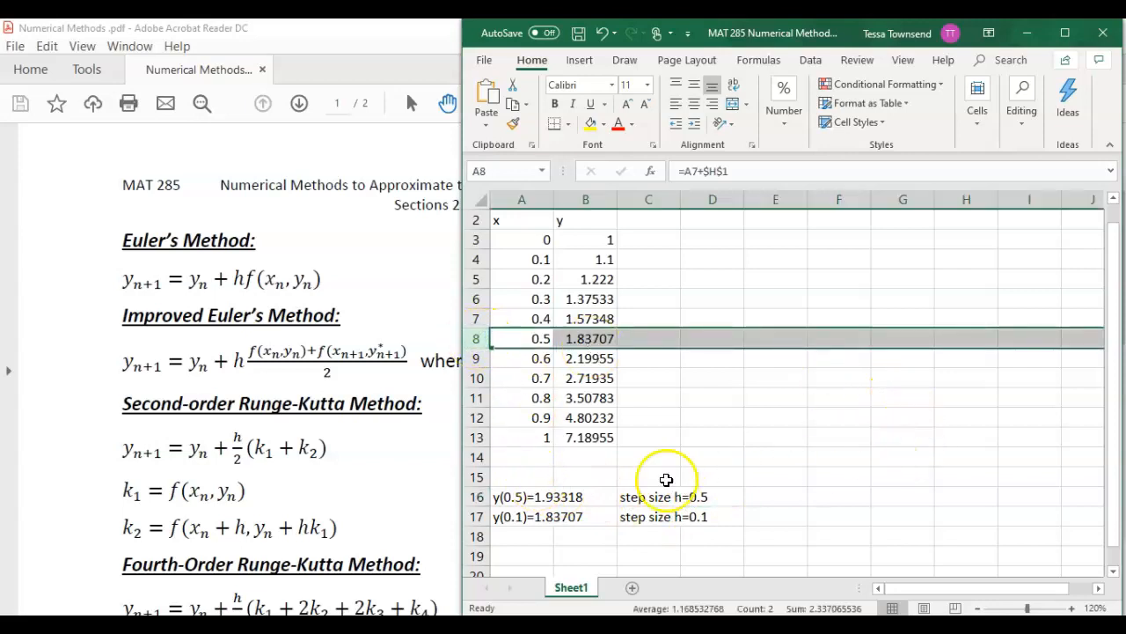
Step: Copy the results and step size labels in A16:D17 to G3 and clear the original entries
left_click_drag(502, 495, 713, 519)
key("ctrl+c")
scroll(871, 473, "up", 1)
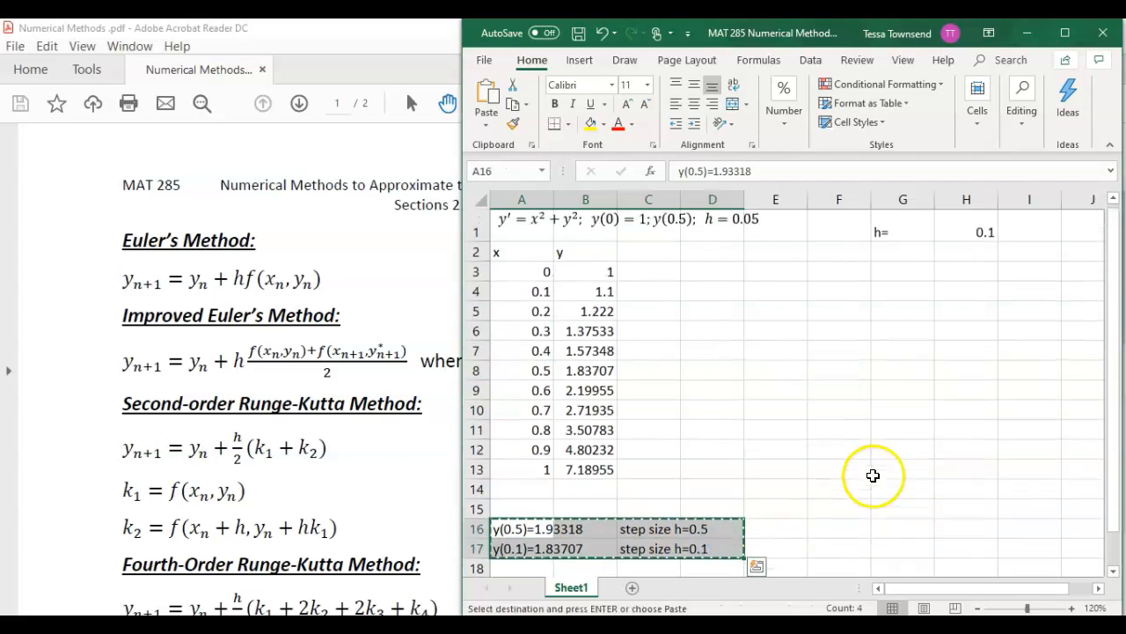
left_click(921, 279)
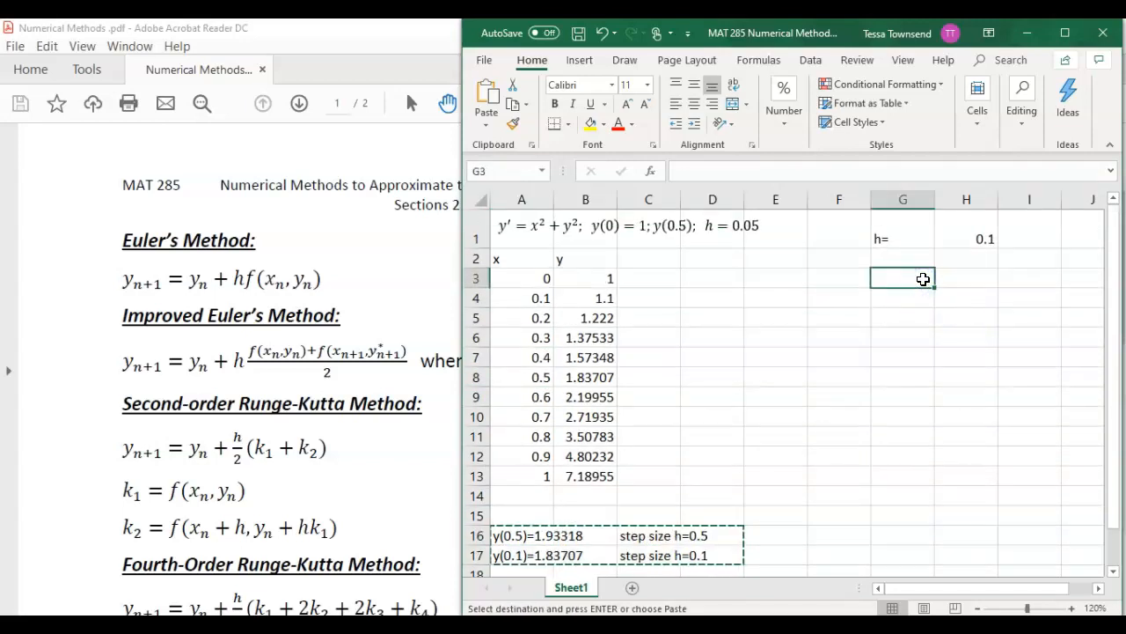
key("ctrl+v")
left_click_drag(535, 535, 710, 560)
key("Delete")
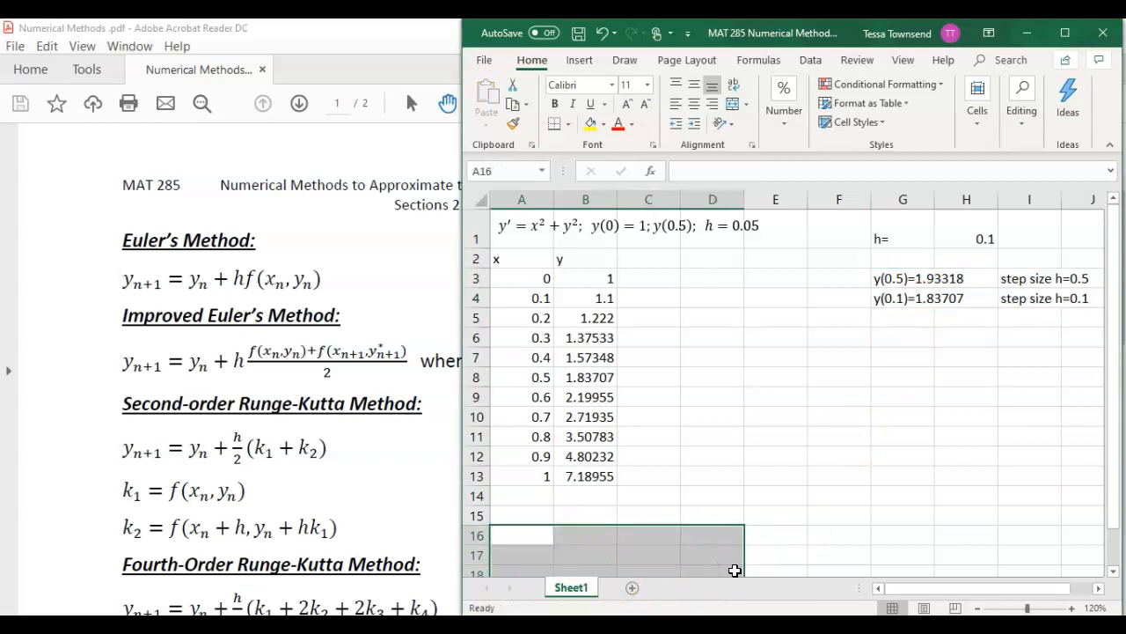
Step: Set the step size in H1 to 0.02
left_click(966, 232)
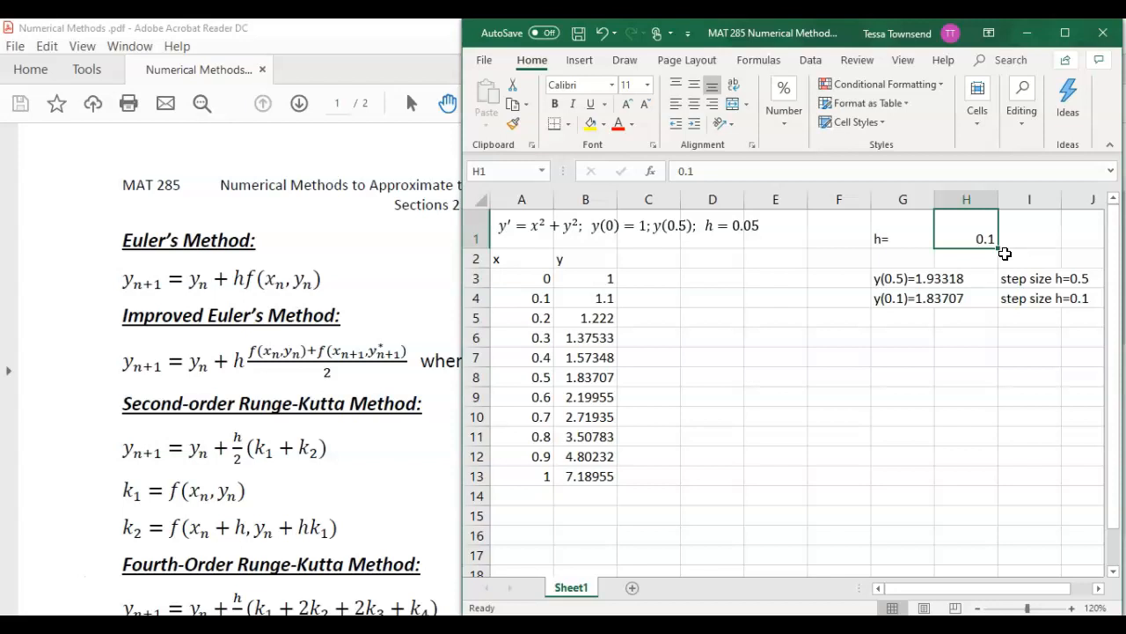
type(".02")
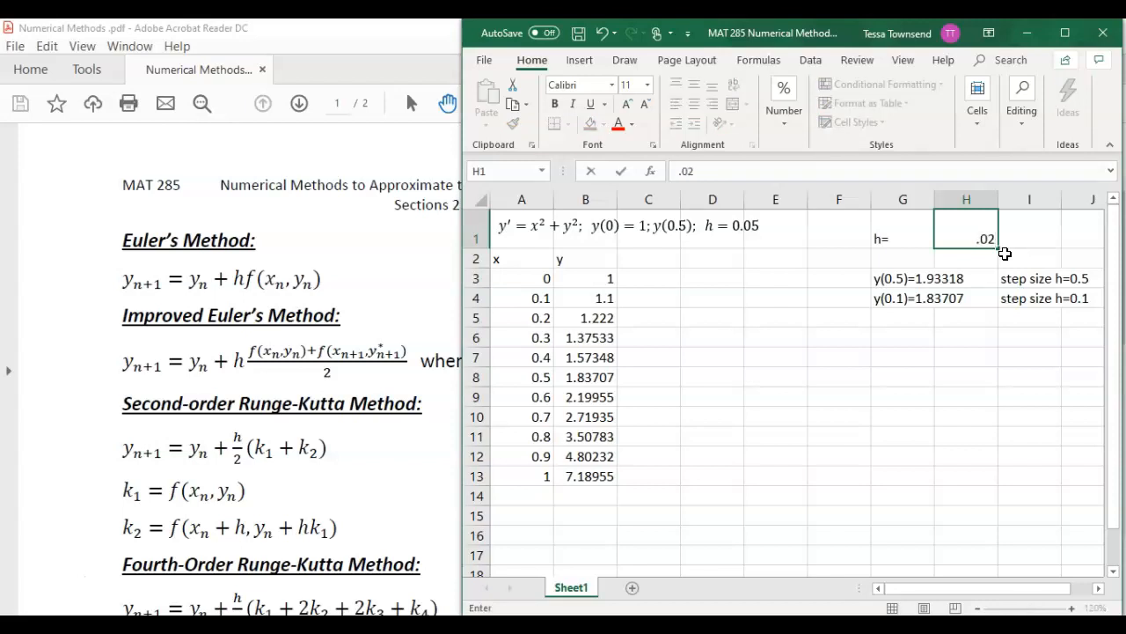
key("Return")
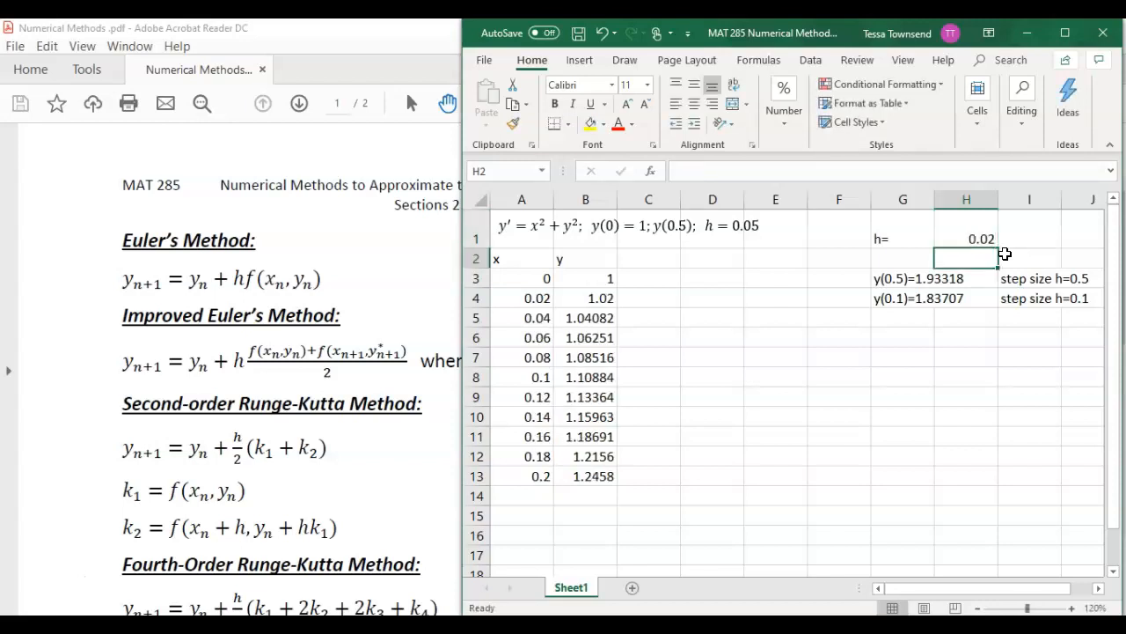
Step: Extend the x column from A13 down to A28 so that it ends at x = 0.5
left_click(540, 476)
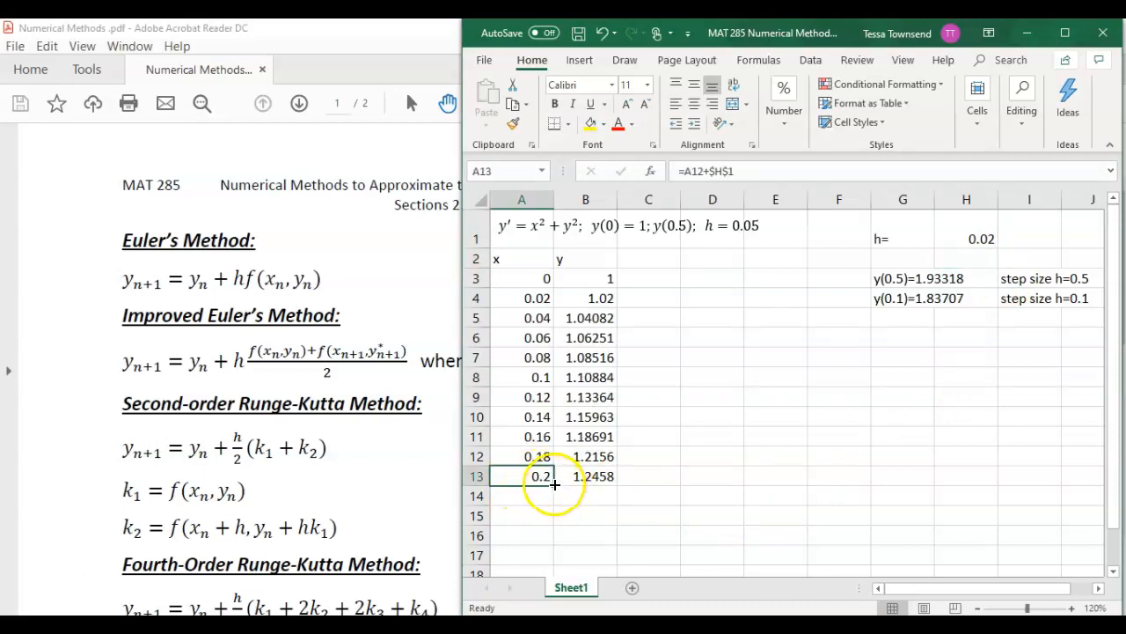
left_click_drag(554, 484, 552, 211)
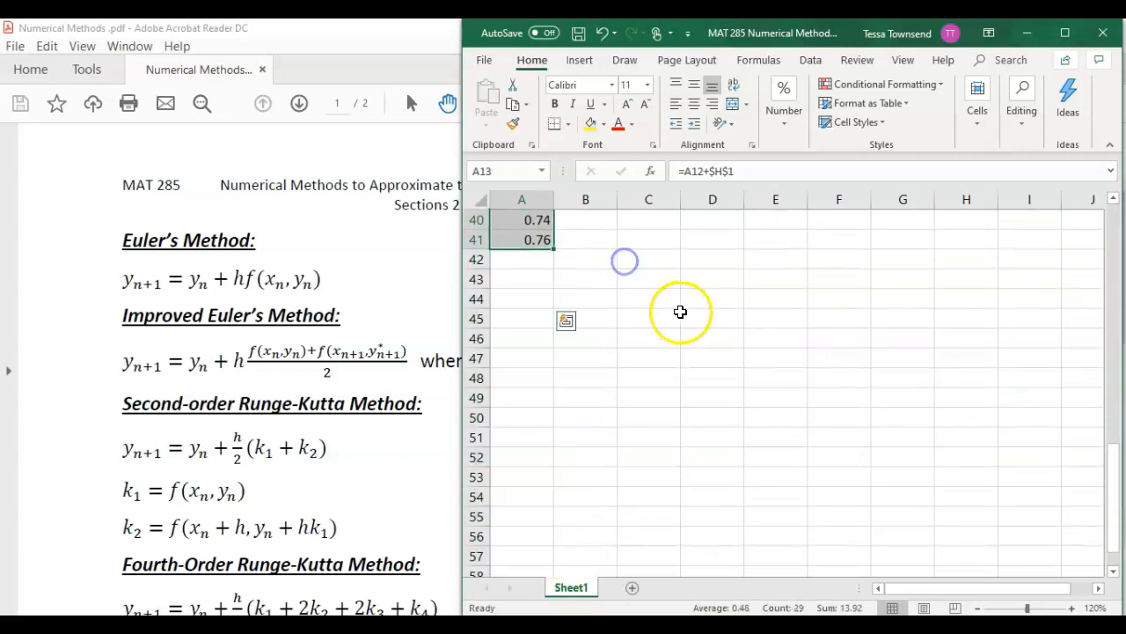
scroll(673, 343, "up", 6)
scroll(572, 510, "down", 1)
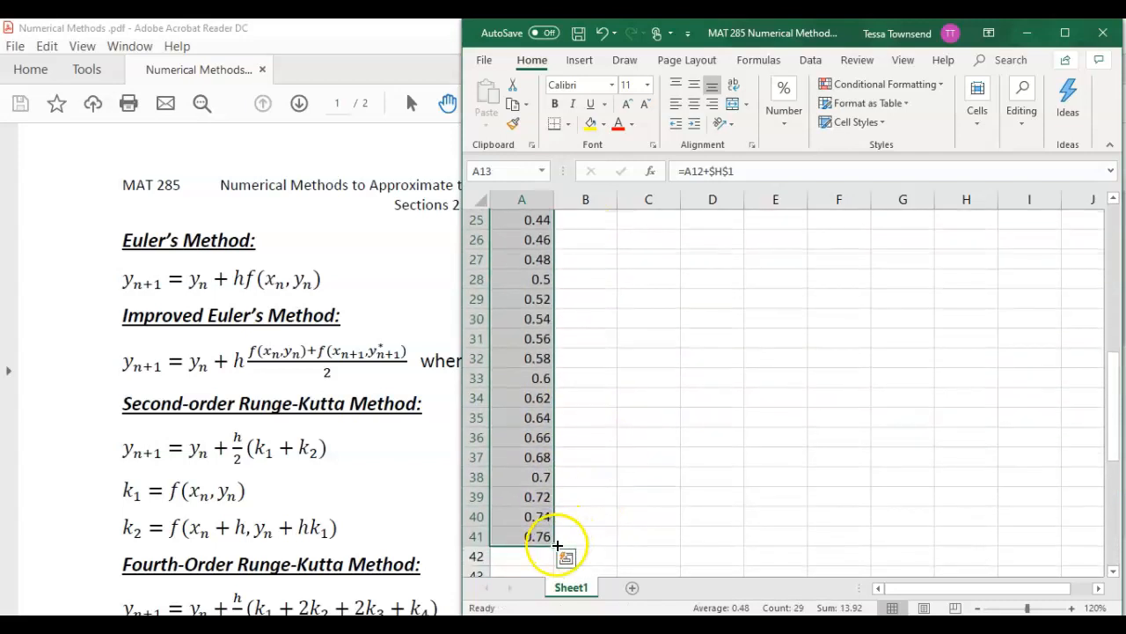
left_click_drag(556, 544, 563, 289)
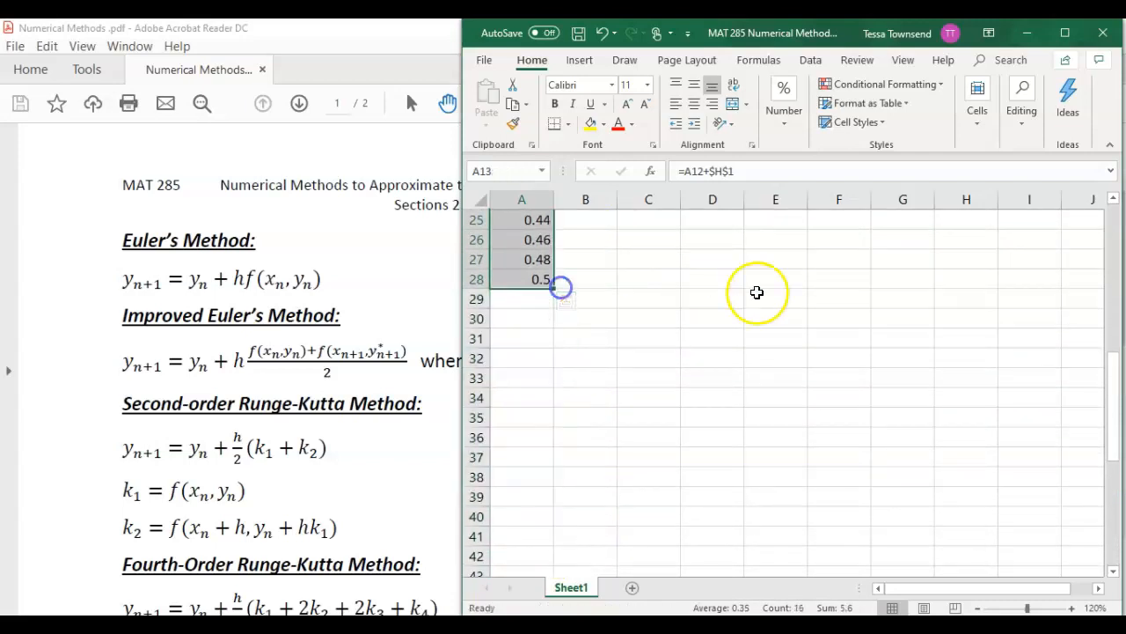
scroll(836, 300, "up", 5)
Step: Fill the Euler formula from B13 down through B28 and select the y value at x = 0.5
left_click(596, 279)
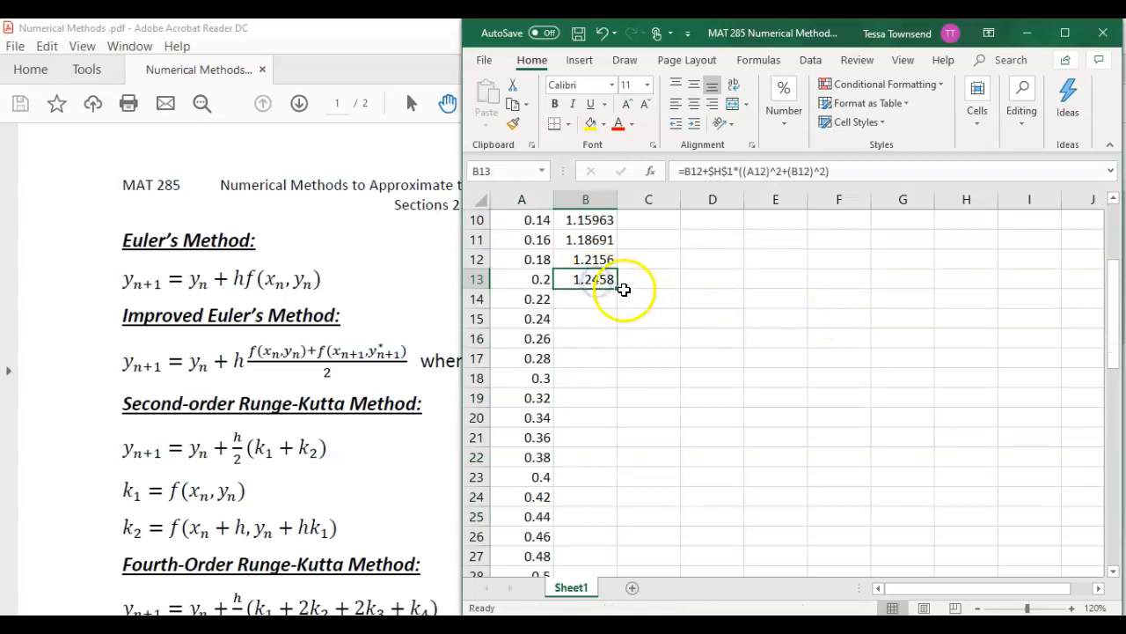
left_click_drag(619, 288, 604, 542)
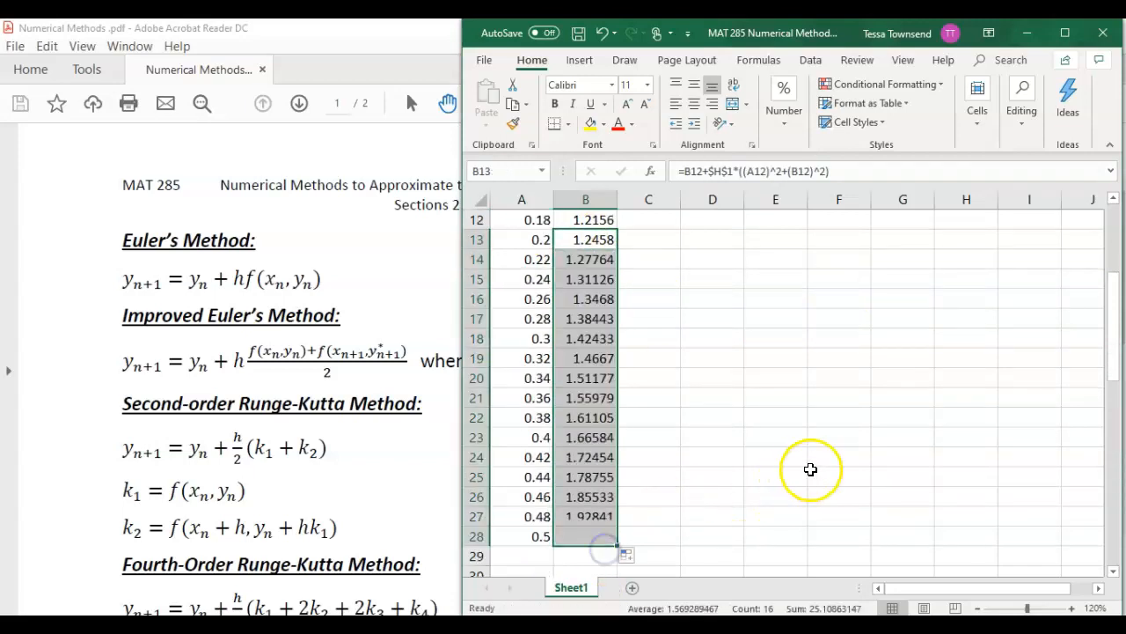
left_click(524, 537)
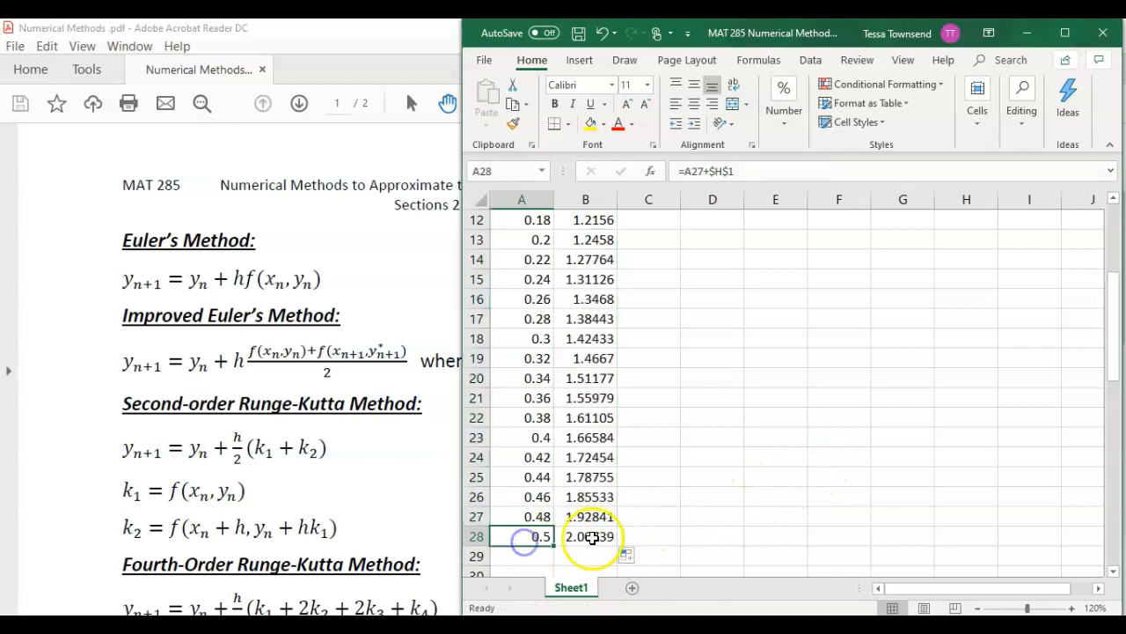
left_click(596, 538)
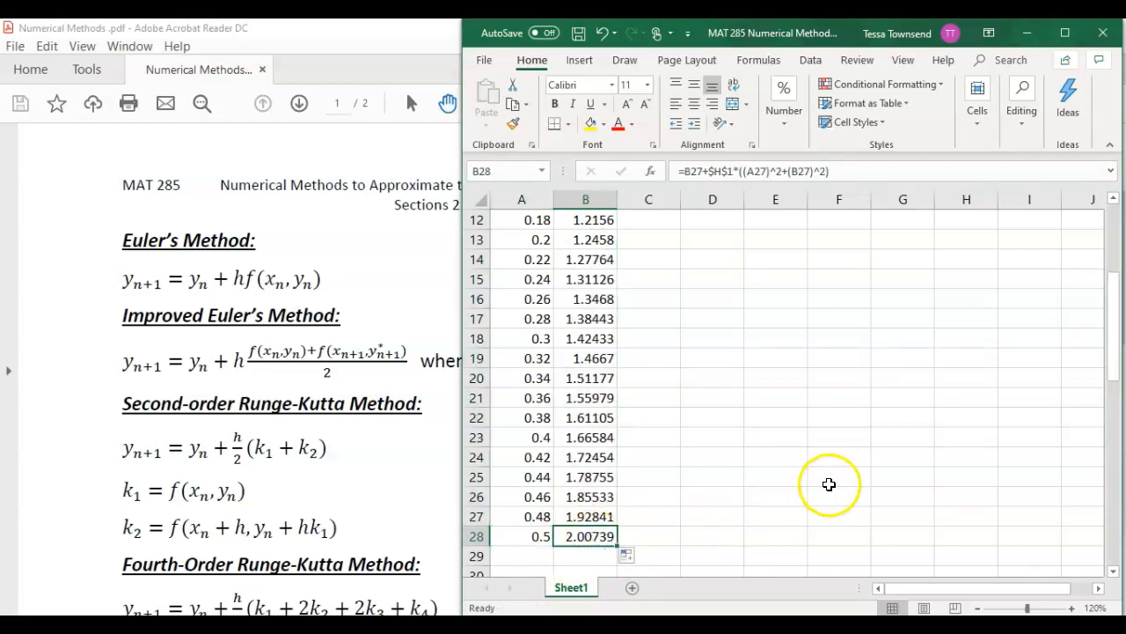
Step: Maximize the workbook window and enter the text y(0.5)=2.00739 in G5
left_click(1067, 33)
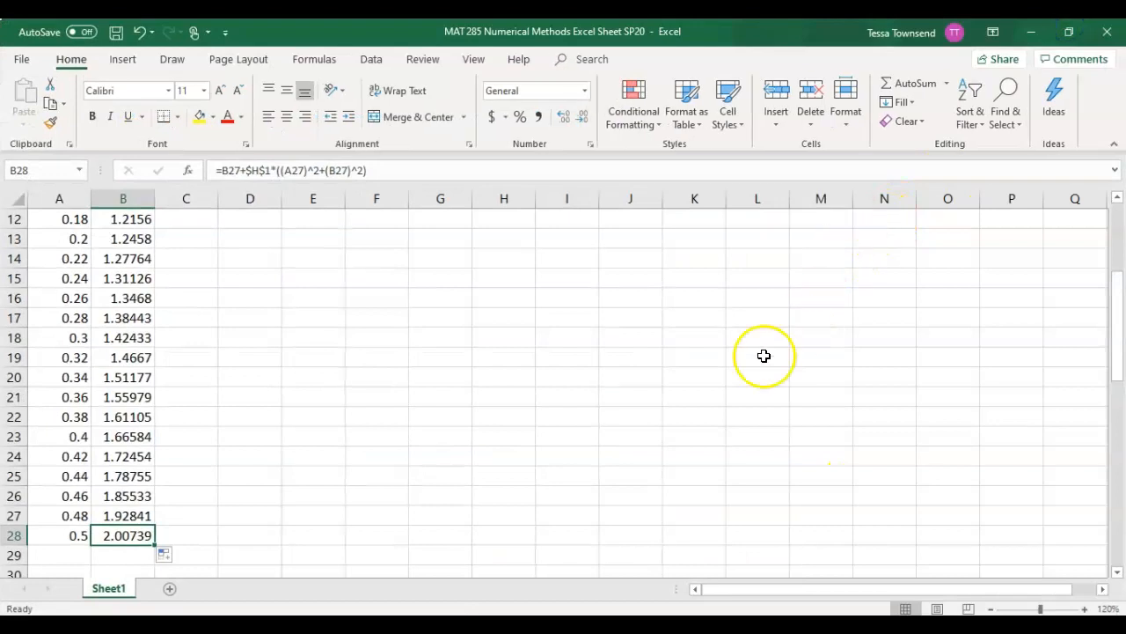
scroll(689, 393, "up", 2)
scroll(688, 394, "up", 2)
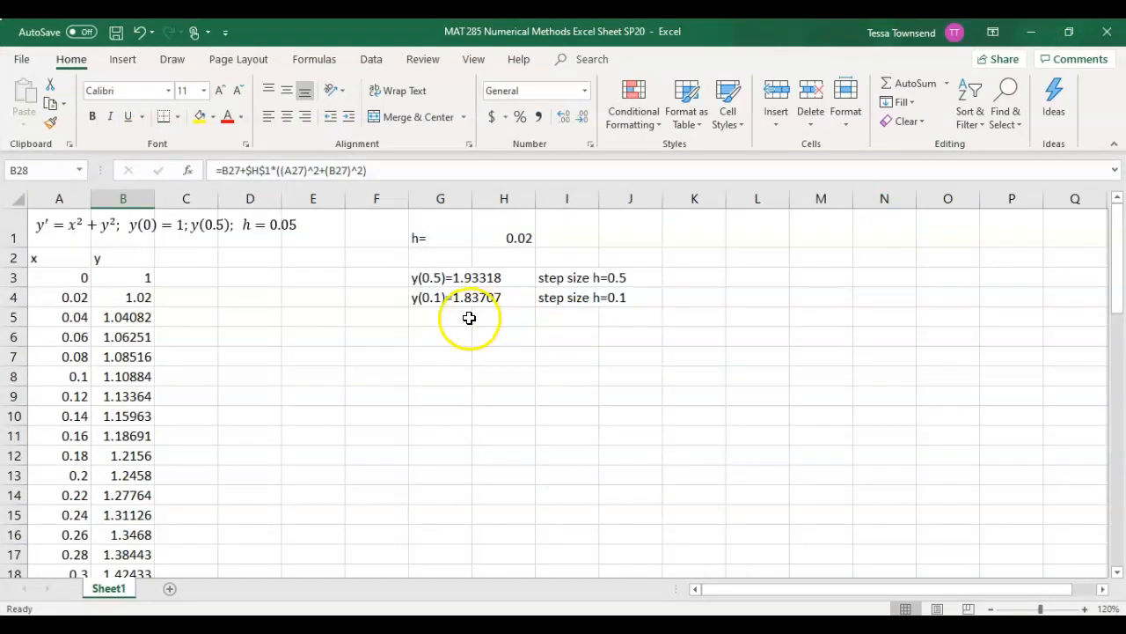
left_click(442, 319)
type("y(")
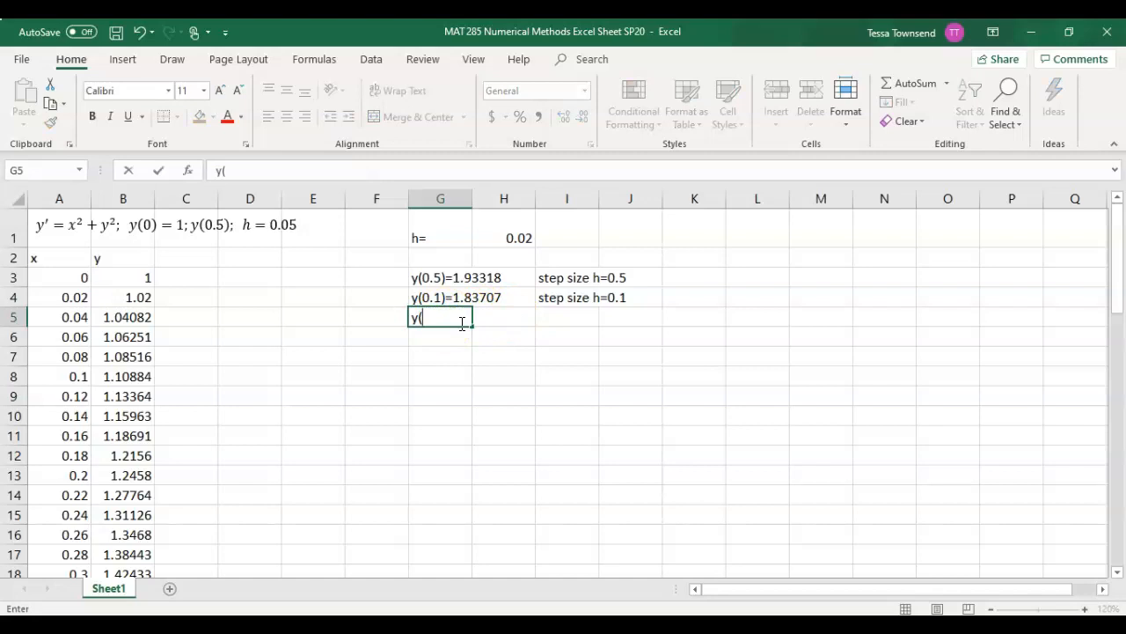
left_click(461, 323)
type("0.5)=2.00739")
Step: Correct the result text in G4 to y(0.5)=1.83707
left_click(435, 297)
double_click(439, 297)
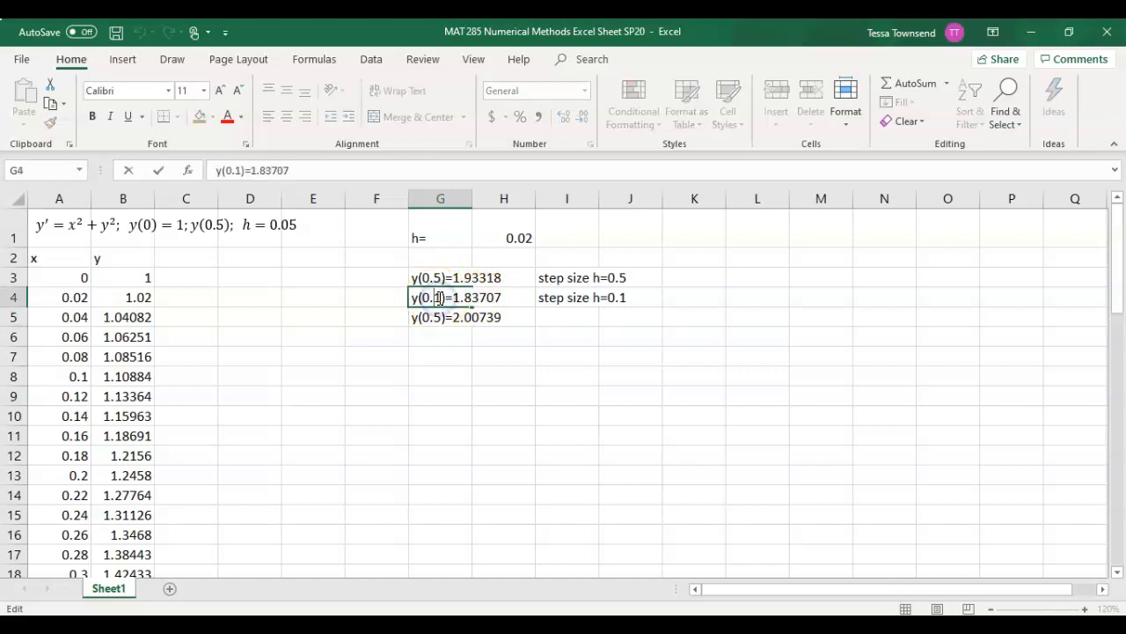
key("BackSpace")
type("5")
Step: Enter the label step size h = 0.02 in I5 beside the third result
left_click(572, 324)
type("step size h = 0.02")
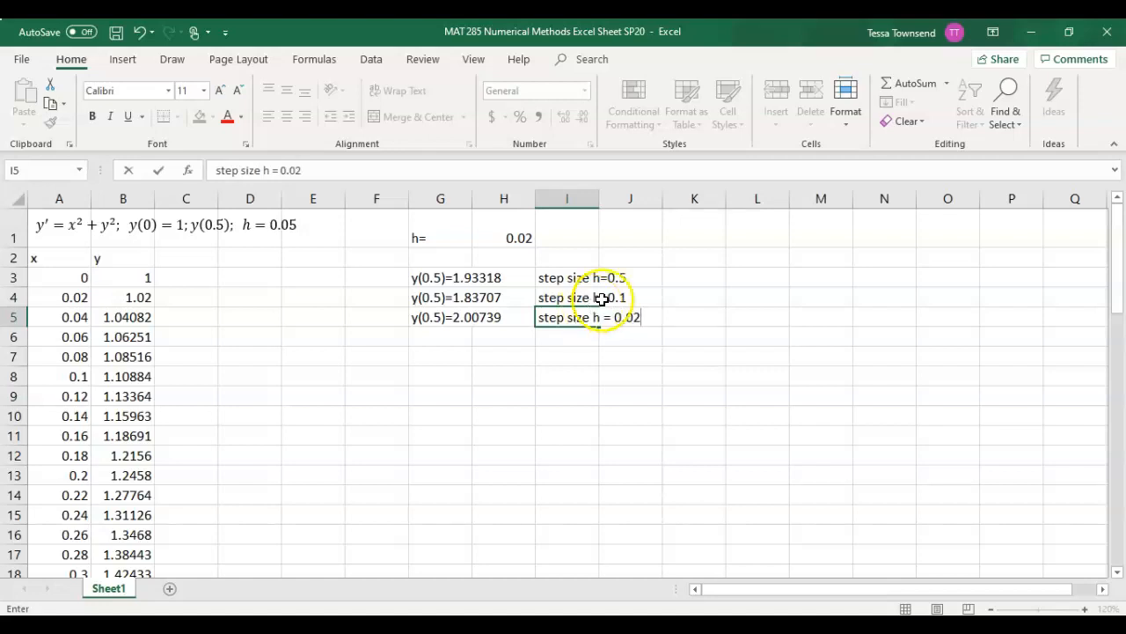
left_click(621, 277)
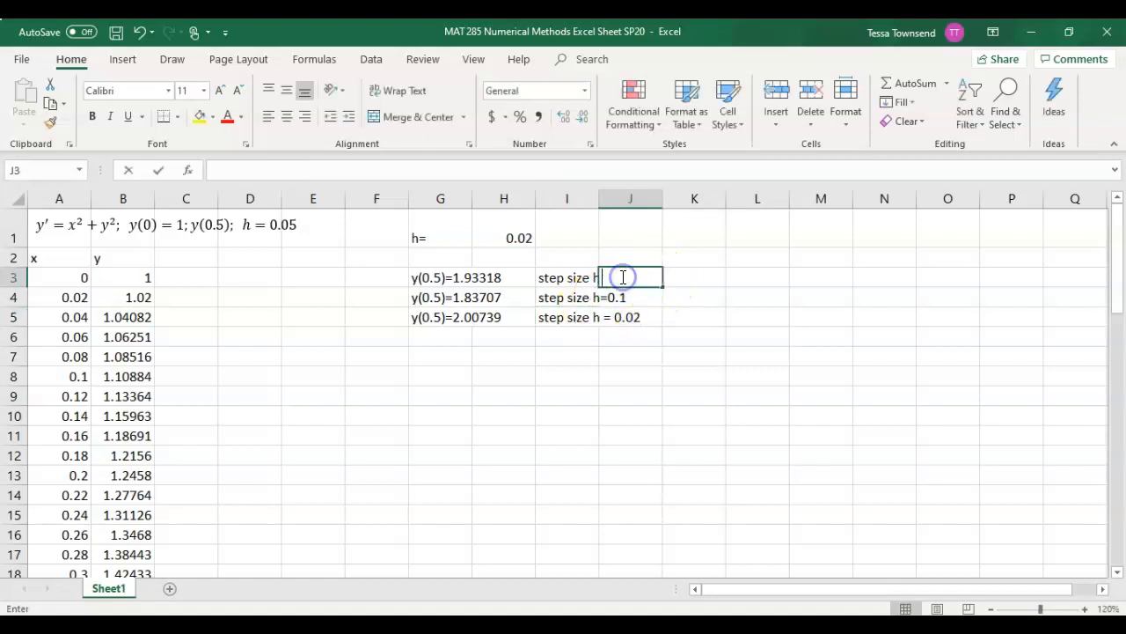
Step: Correct the step size label in I3 to read step size h=0.05
left_click(546, 277)
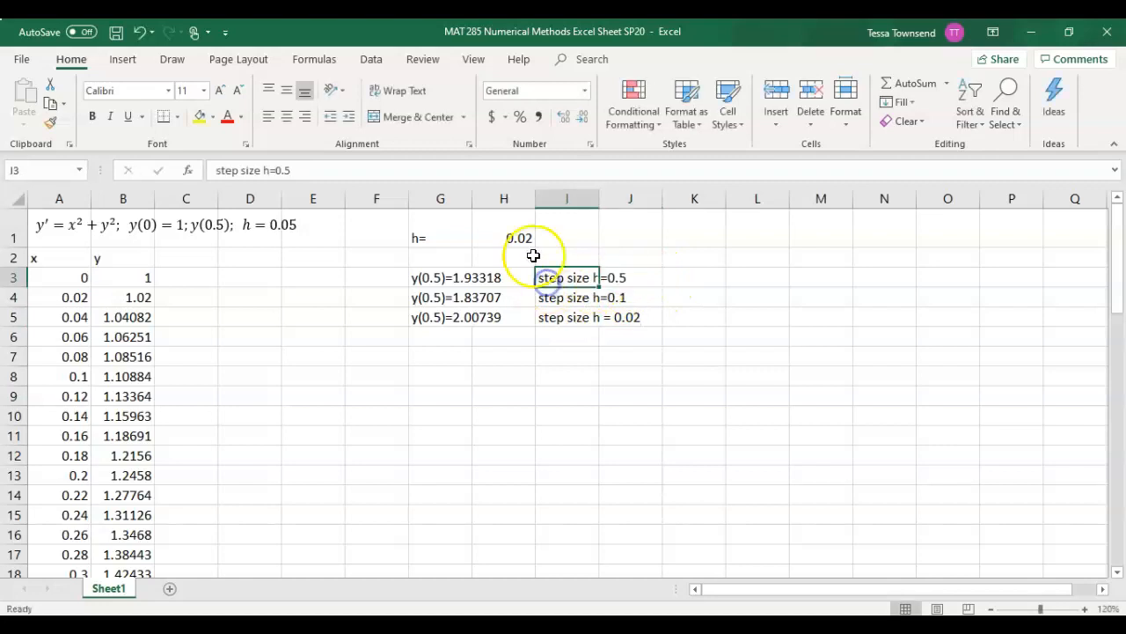
left_click(284, 170)
key("Home")
key("Delete")
key("Delete")
key("Delete")
key("Delete")
key("Delete")
key("Delete")
key("Delete")
key("Delete")
key("Delete")
key("Delete")
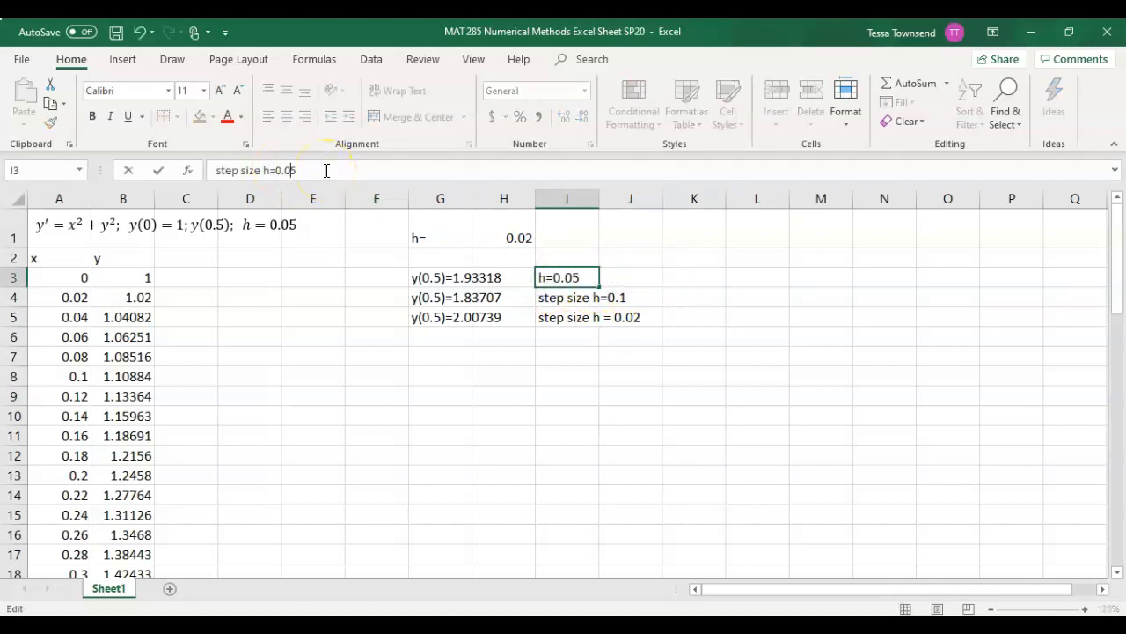
key("Return")
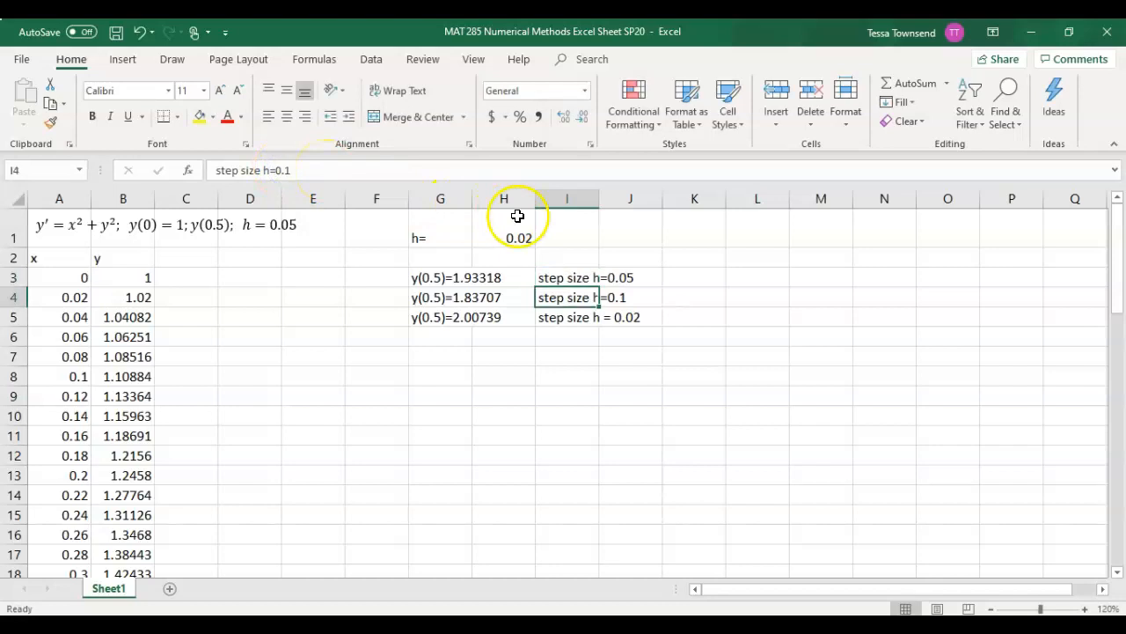
Step: Review the three y(0.5) results in G3:G5 against their step size labels in I3:I5 and the h value in H1
left_click(459, 278)
left_click(460, 297)
left_click(460, 317)
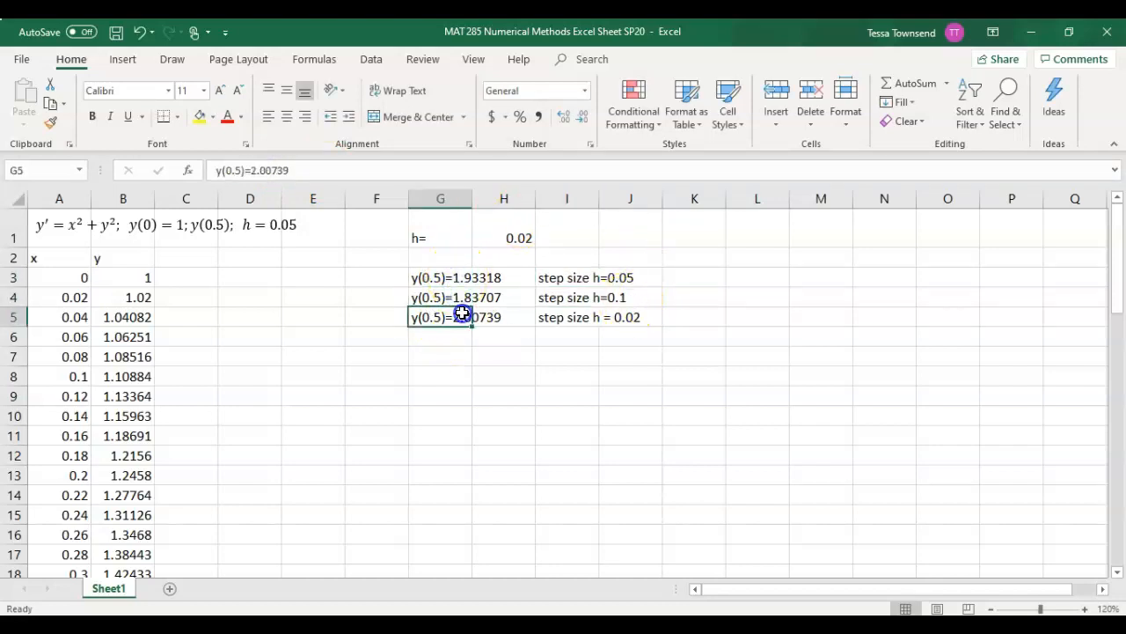
left_click(586, 279)
left_click(593, 298)
left_click(588, 319)
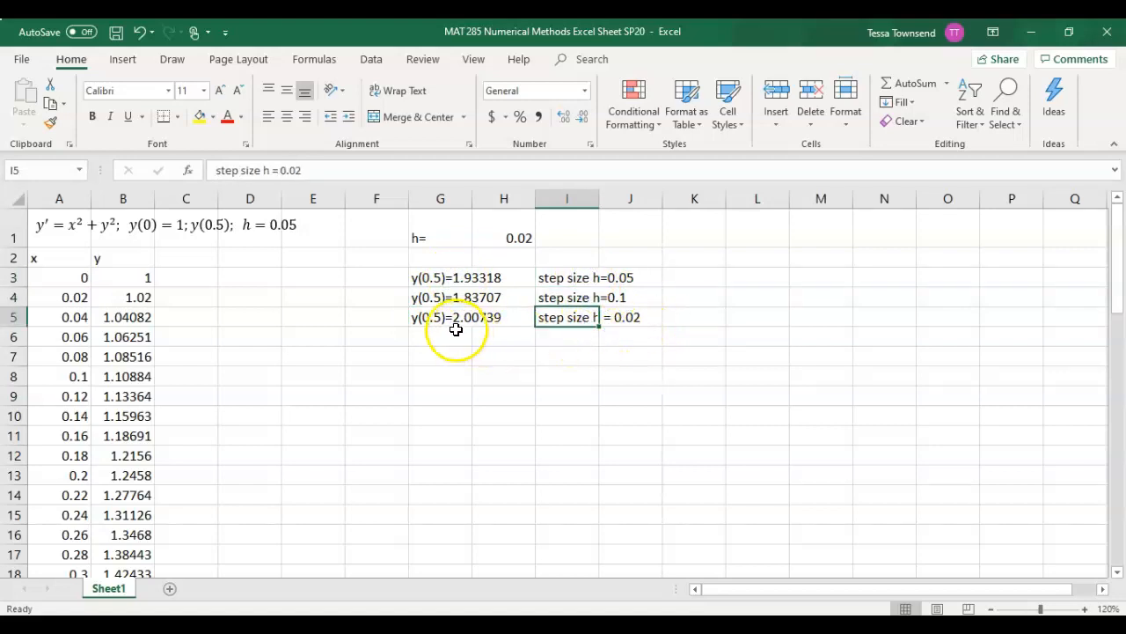
left_click(513, 237)
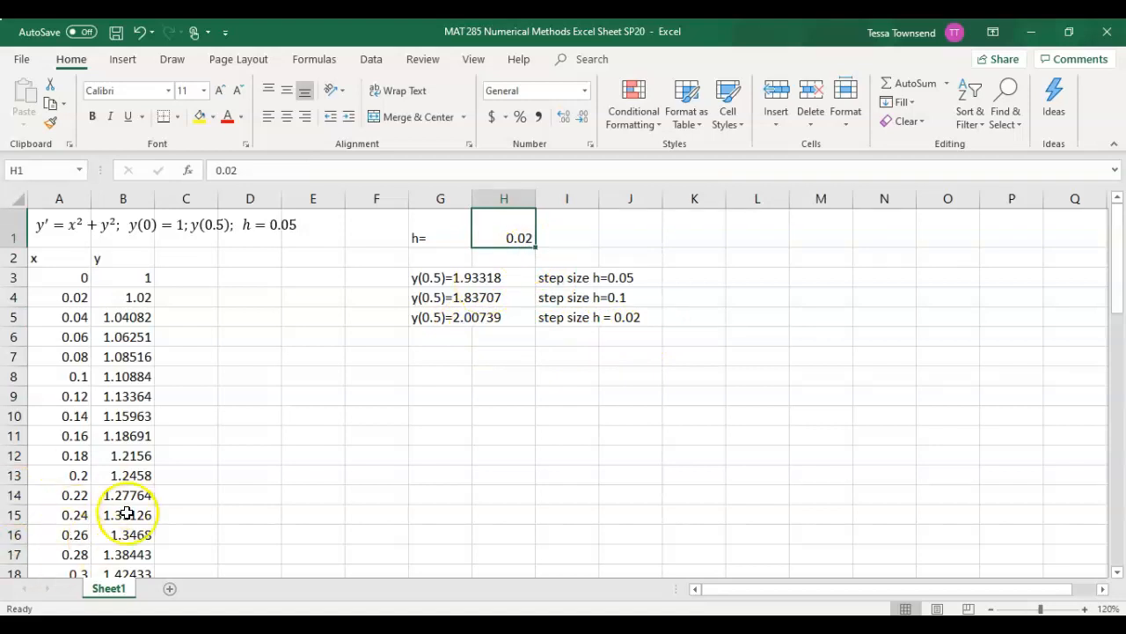
Step: Rename Sheet1 as Euler's Example 6 and add a new blank worksheet after it
double_click(108, 587)
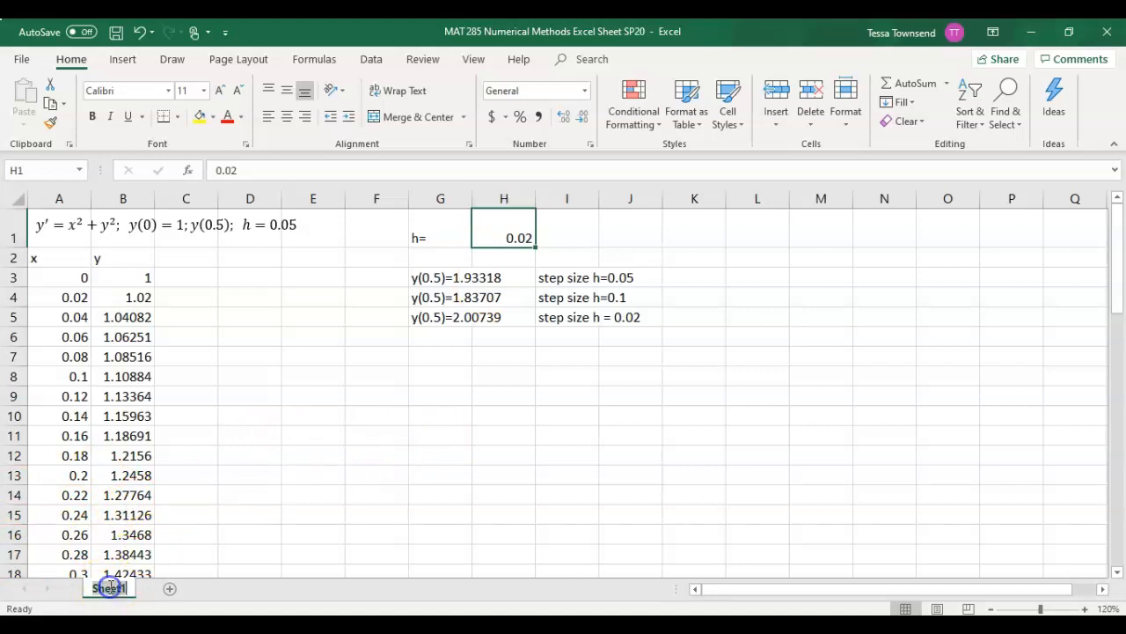
type("Euler's Example 6")
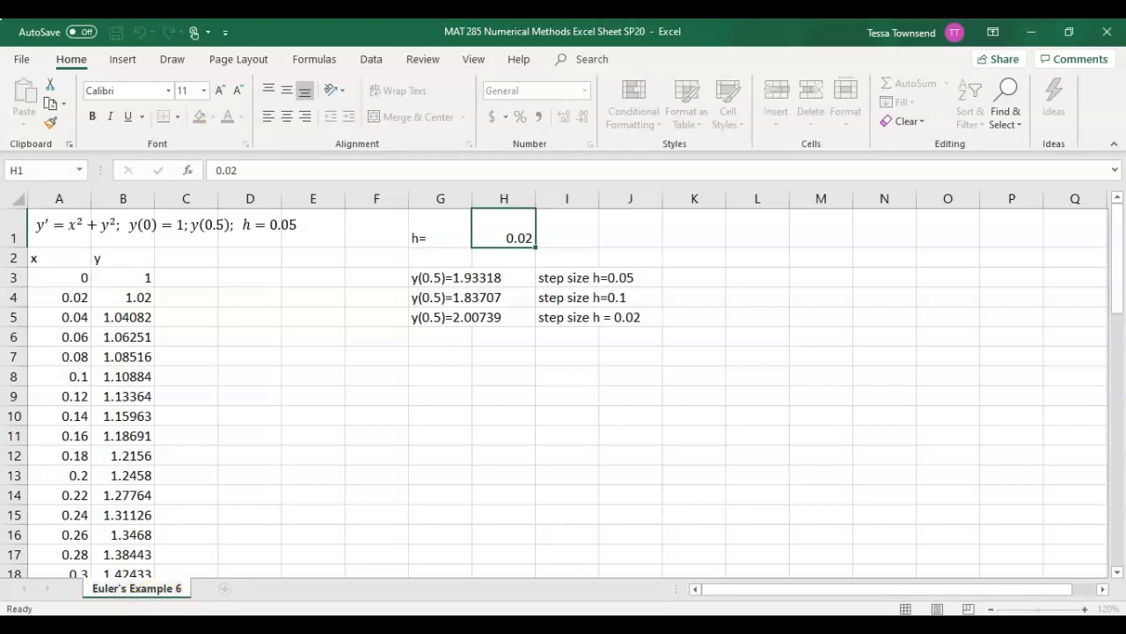
left_click(224, 588)
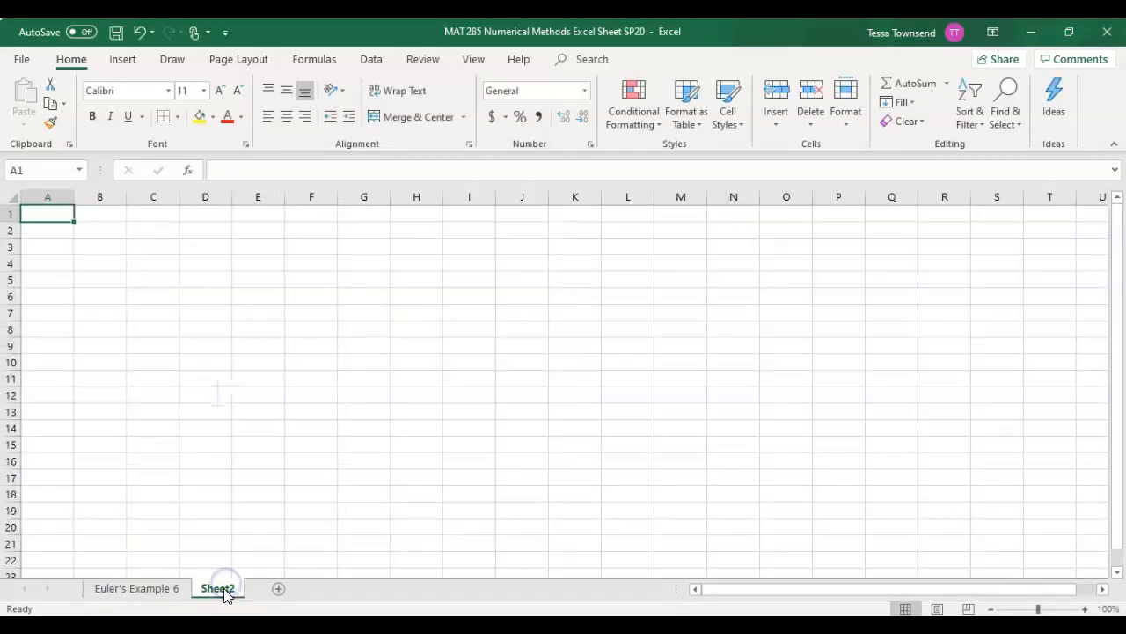
left_click(51, 216)
Step: Switch to the Numerical Methods PDF in Acrobat Reader, read problem 10 below the Runge-Kutta formulas, and return to the workbook
left_click(744, 607)
scroll(595, 385, "down", 5)
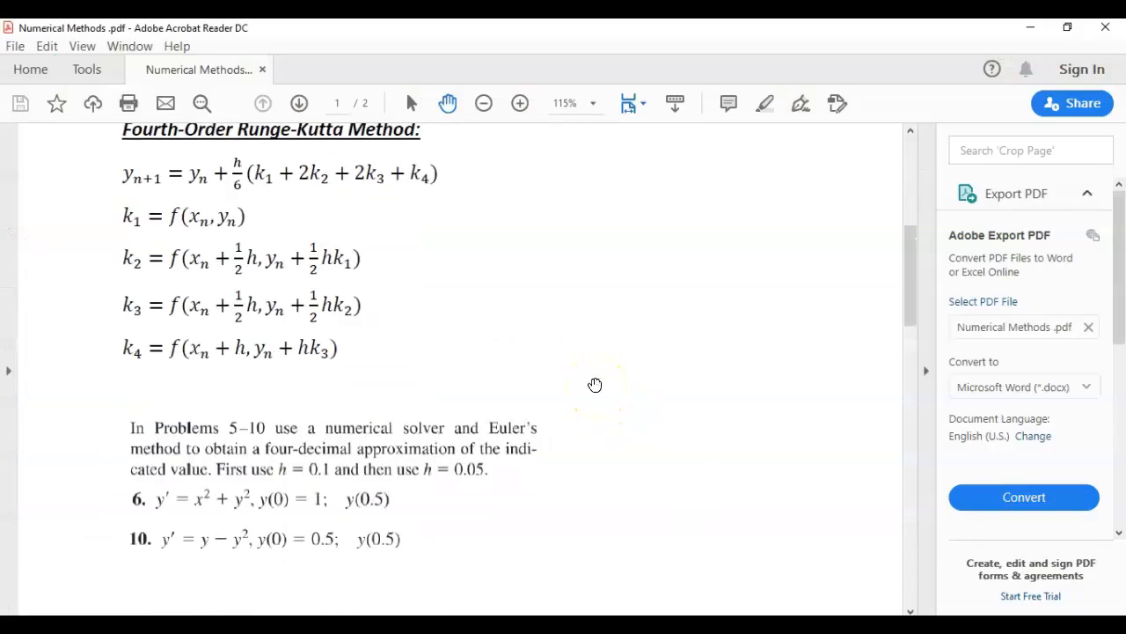
scroll(595, 384, "down", 2)
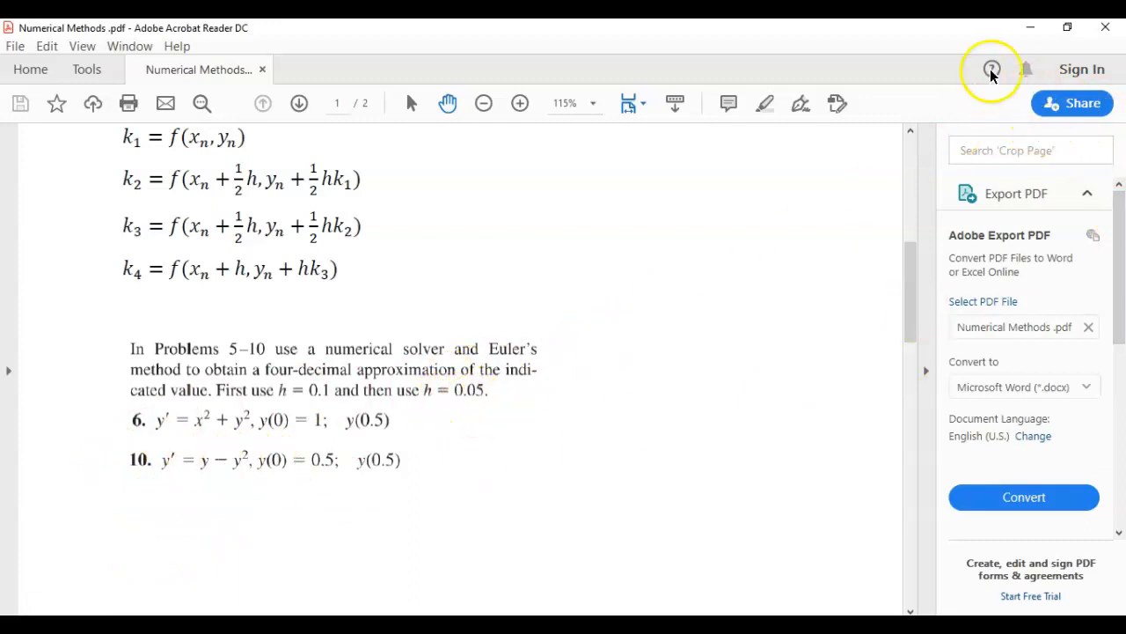
left_click(1031, 29)
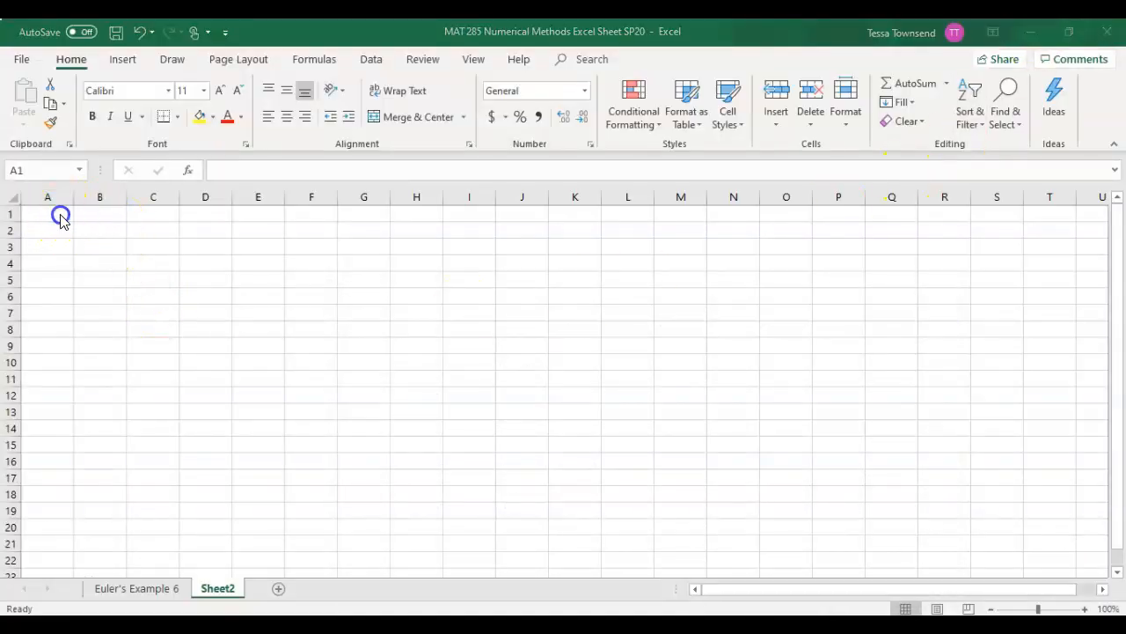
Step: Insert an equation object on the new sheet reading y′ = y − y², with the 2 as a superscript
left_click(123, 58)
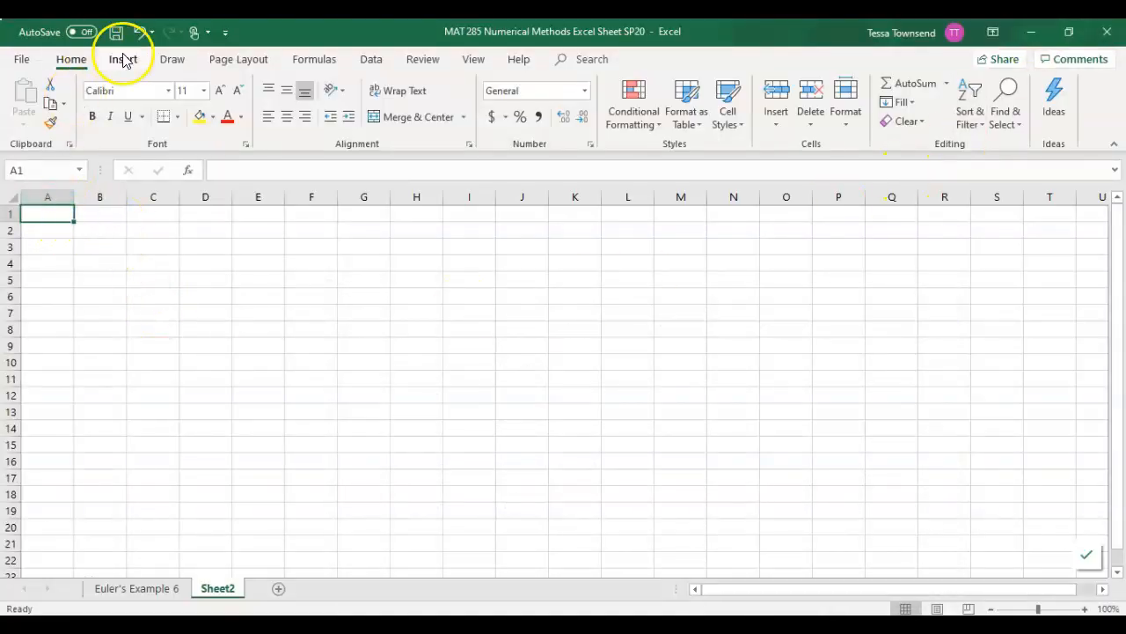
left_click(1034, 99)
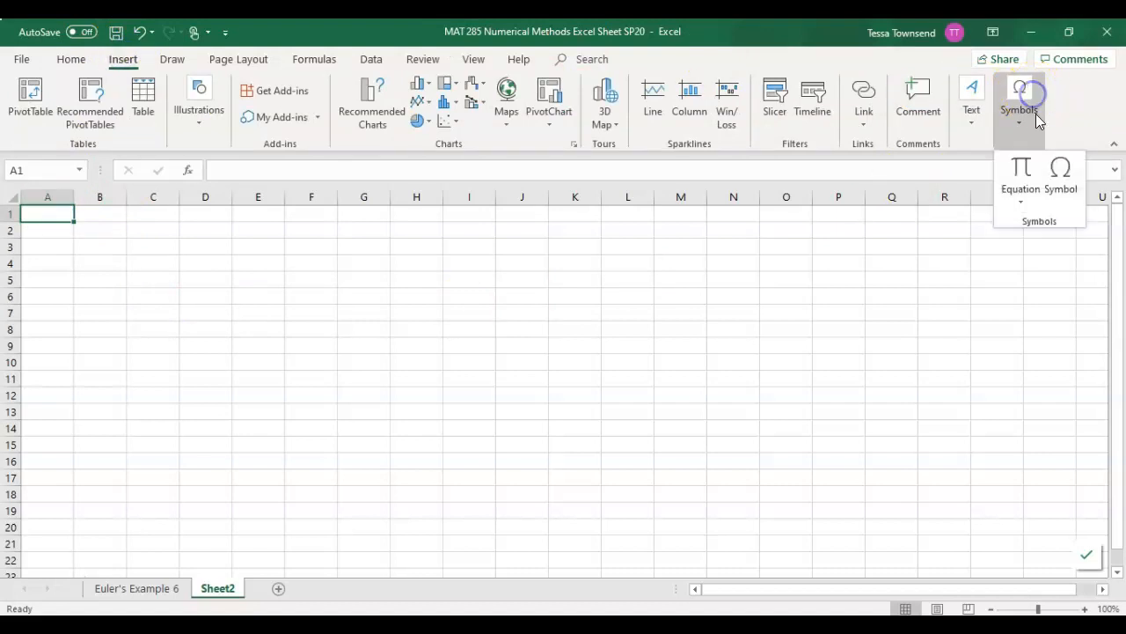
left_click(1023, 174)
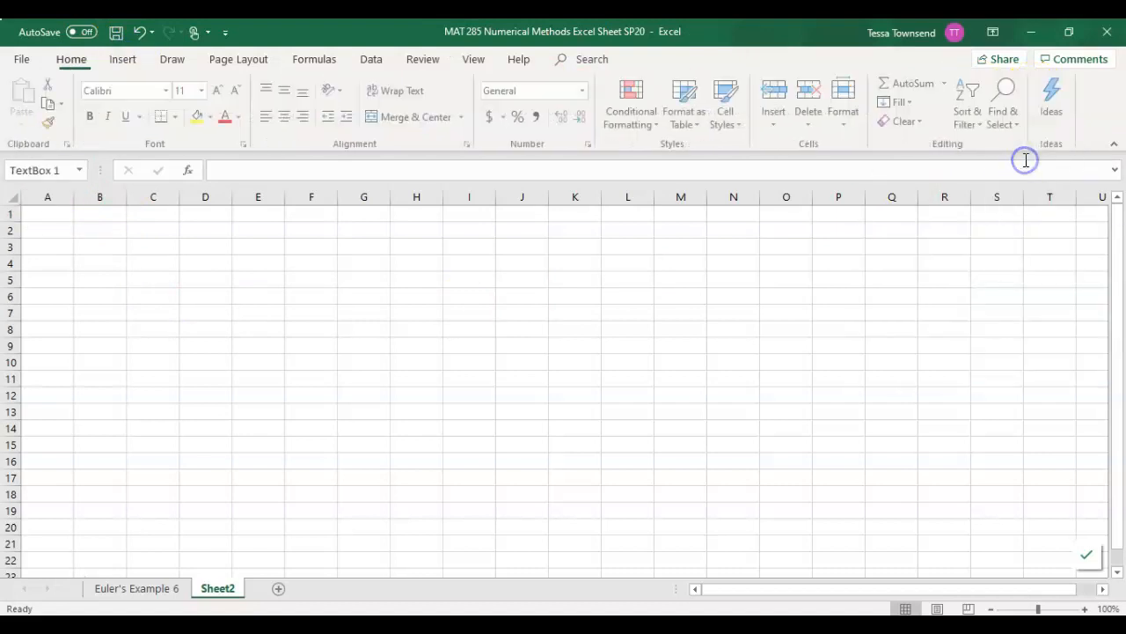
left_click(594, 310)
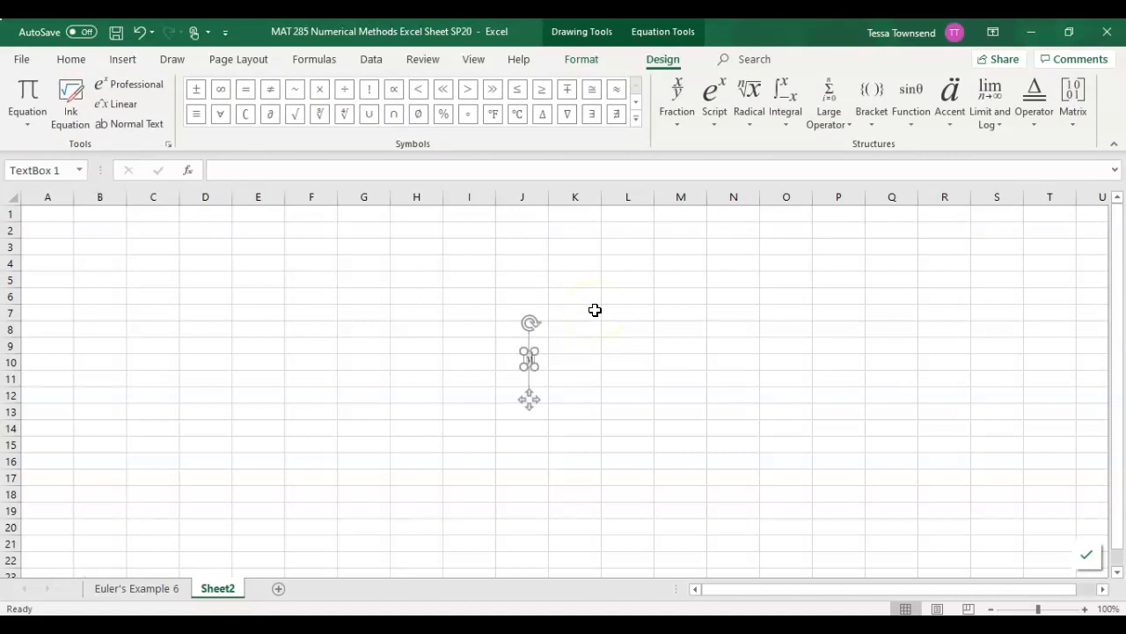
type("y")
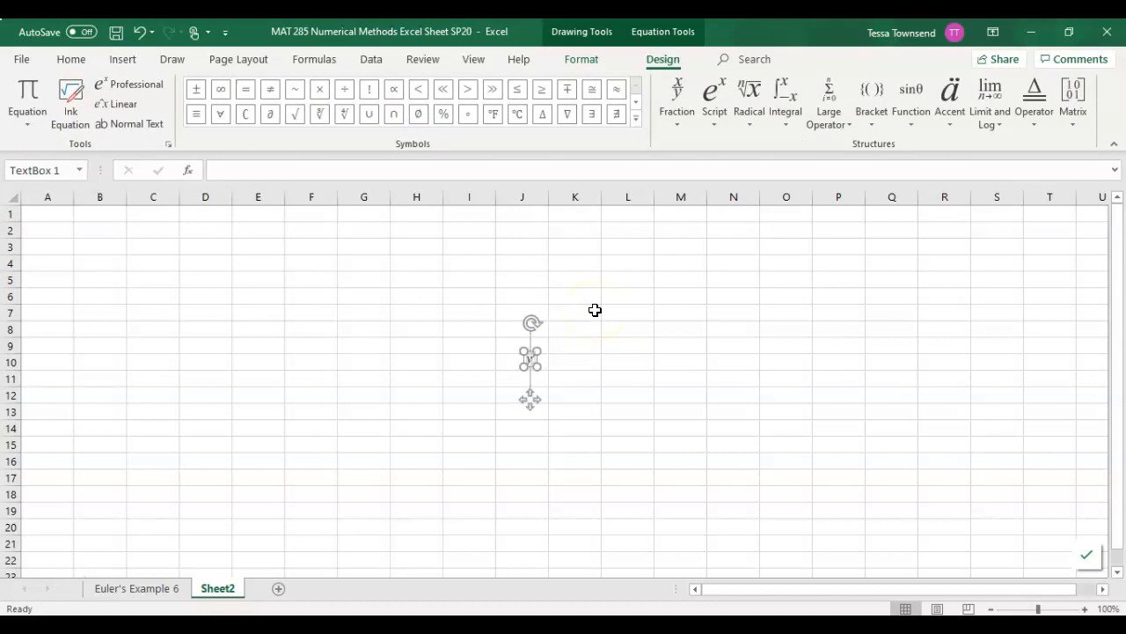
left_click(909, 469)
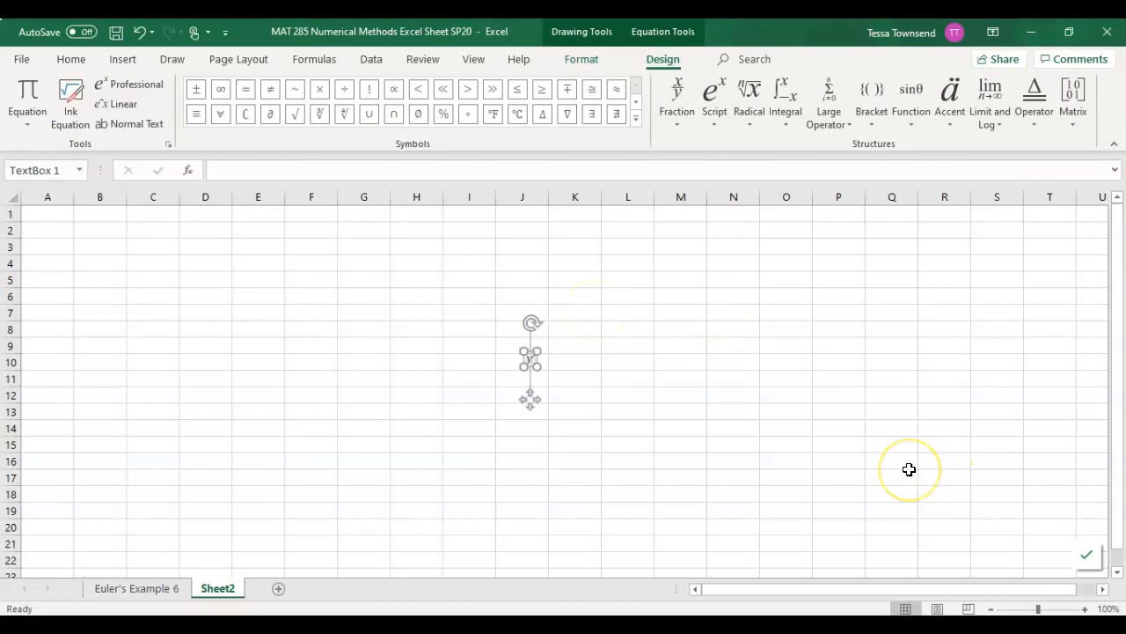
type("=yt-")
key("BackSpace")
key("BackSpace")
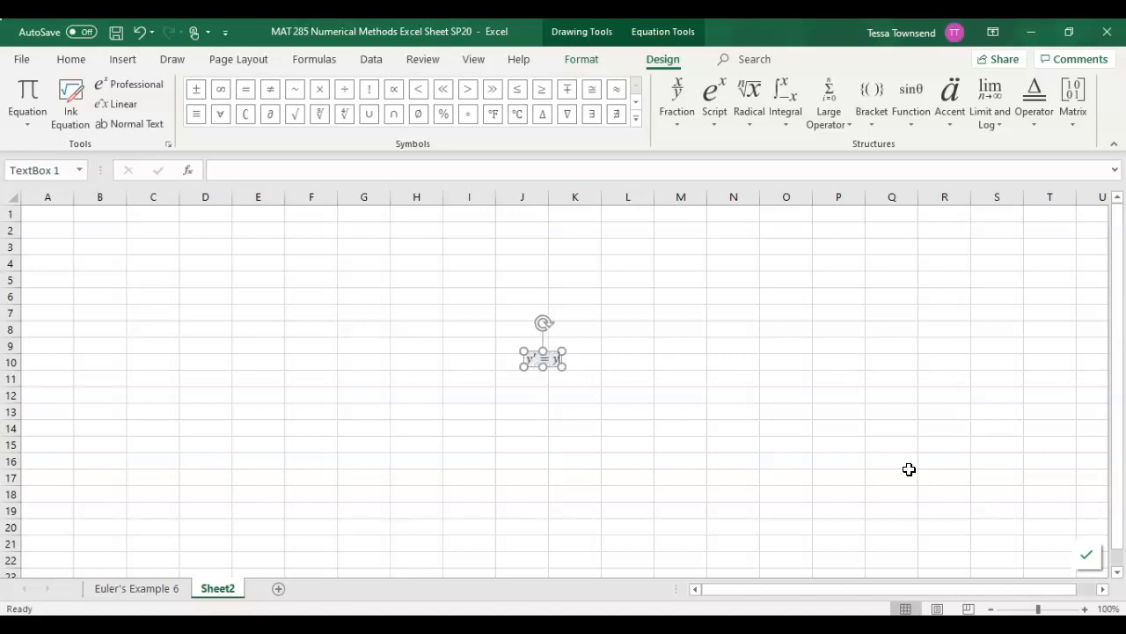
type("-y^2")
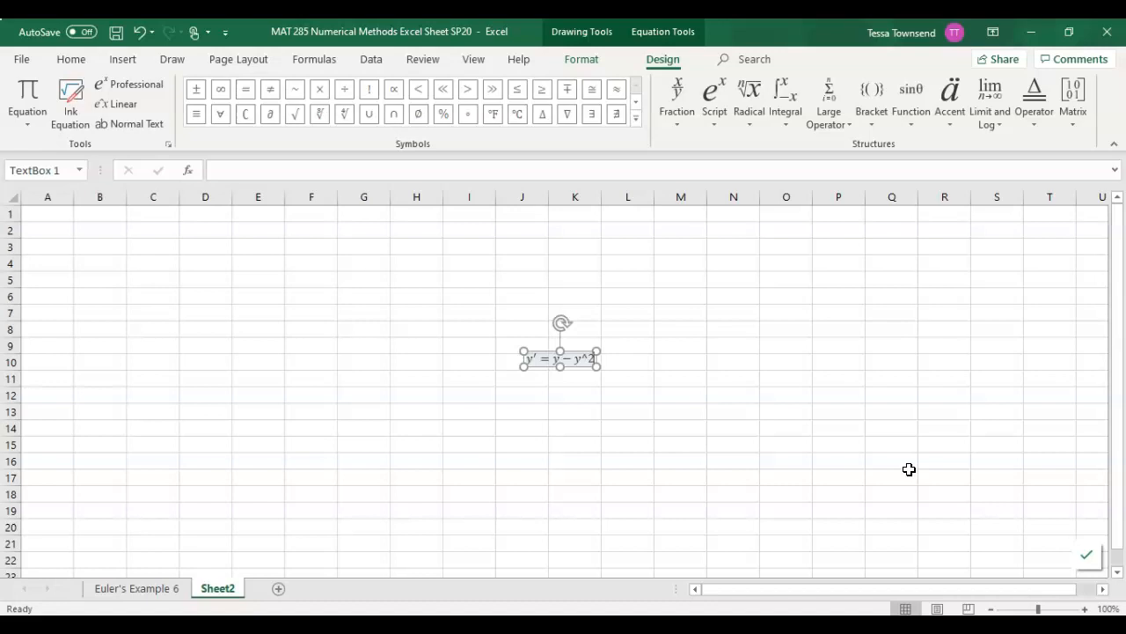
key("space")
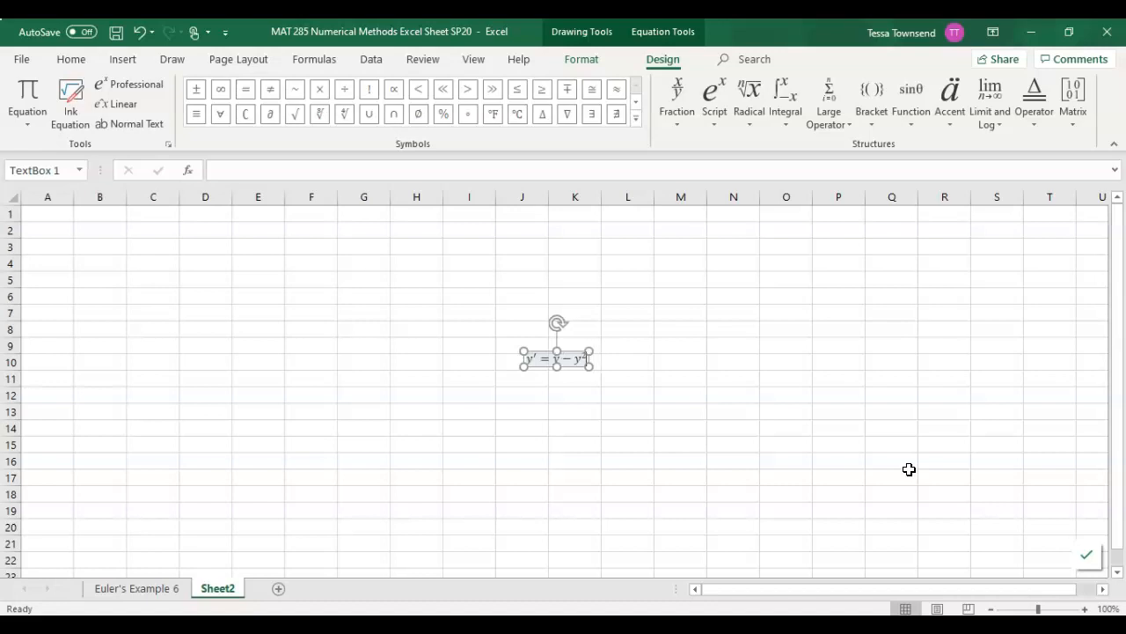
Step: Extend the equation with the initial condition y(0) = 0.5 and the target y(0.5), separated by semicolons
type("; y")
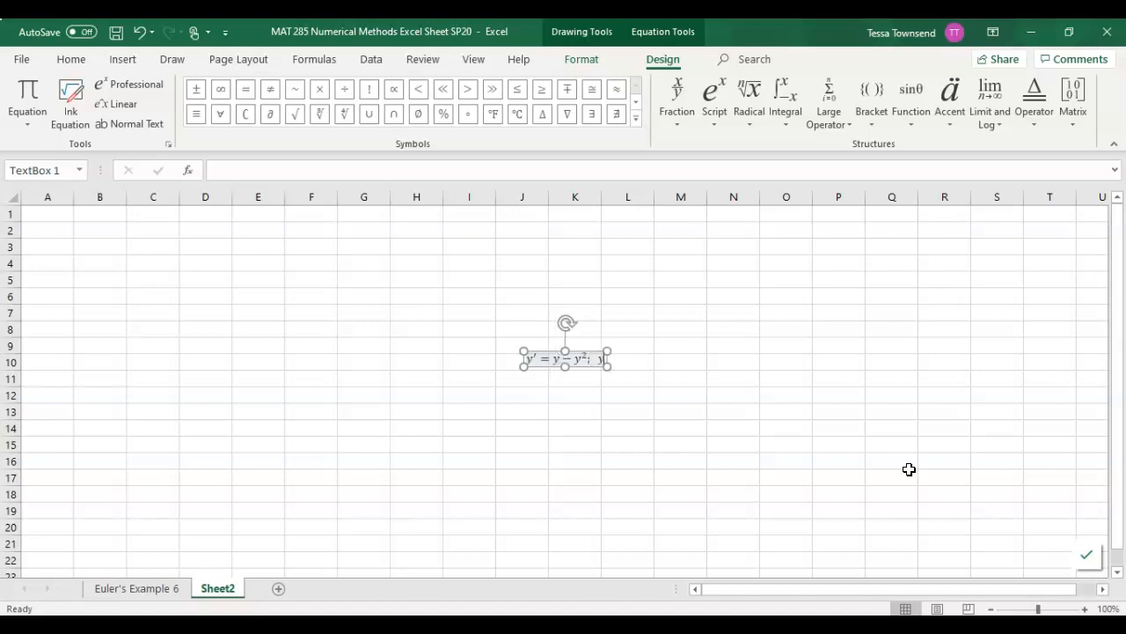
type("(0) ")
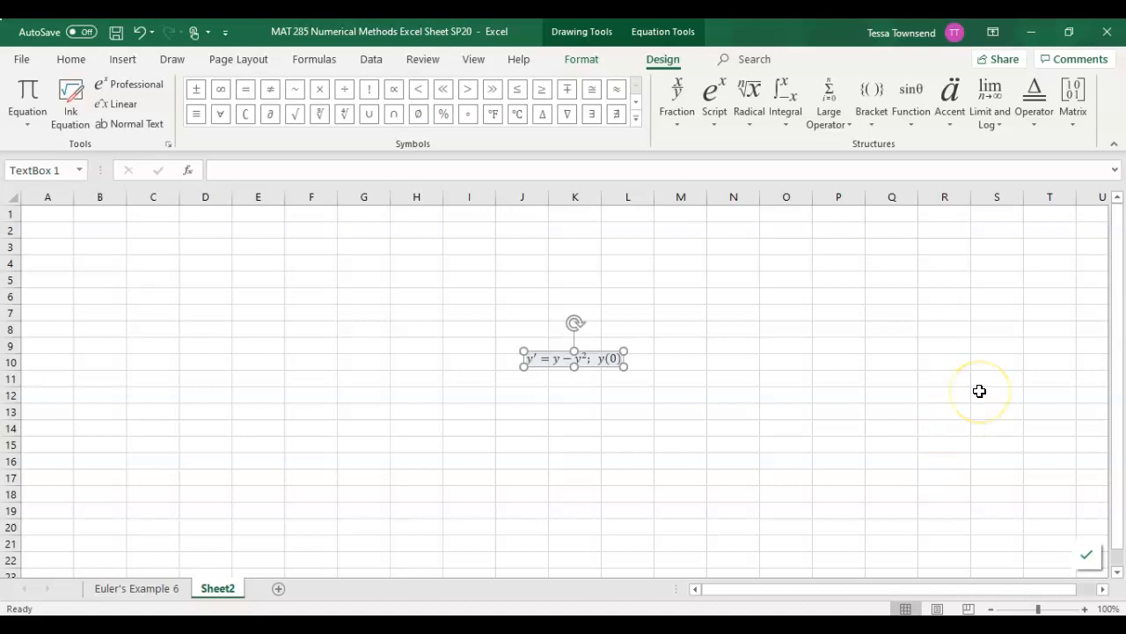
type("= 0")
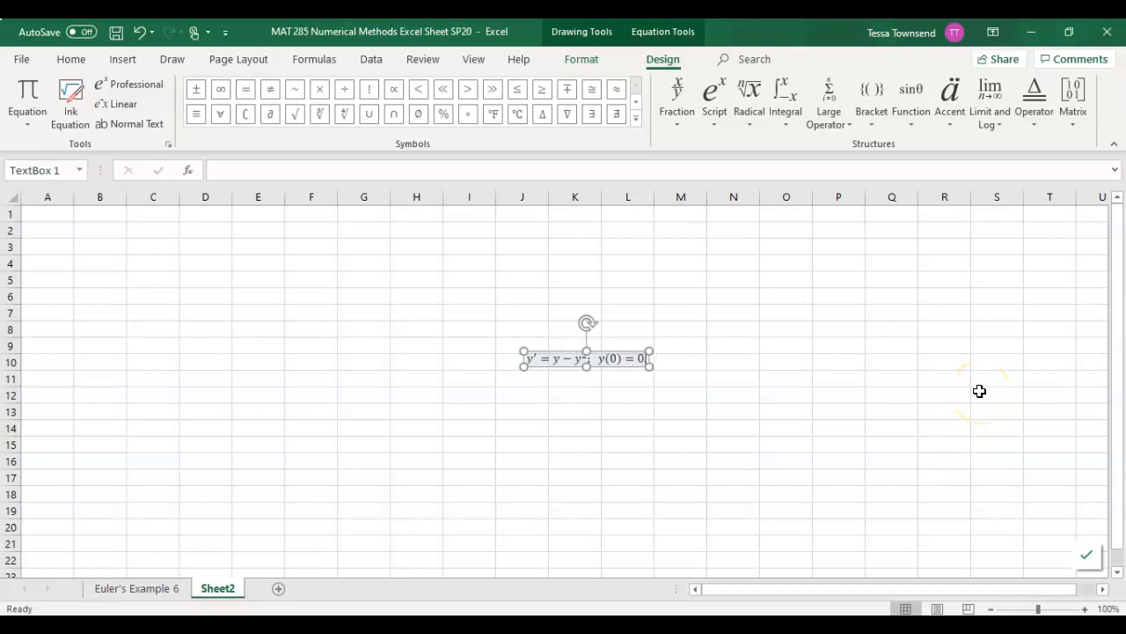
type(".5; y(0.5")
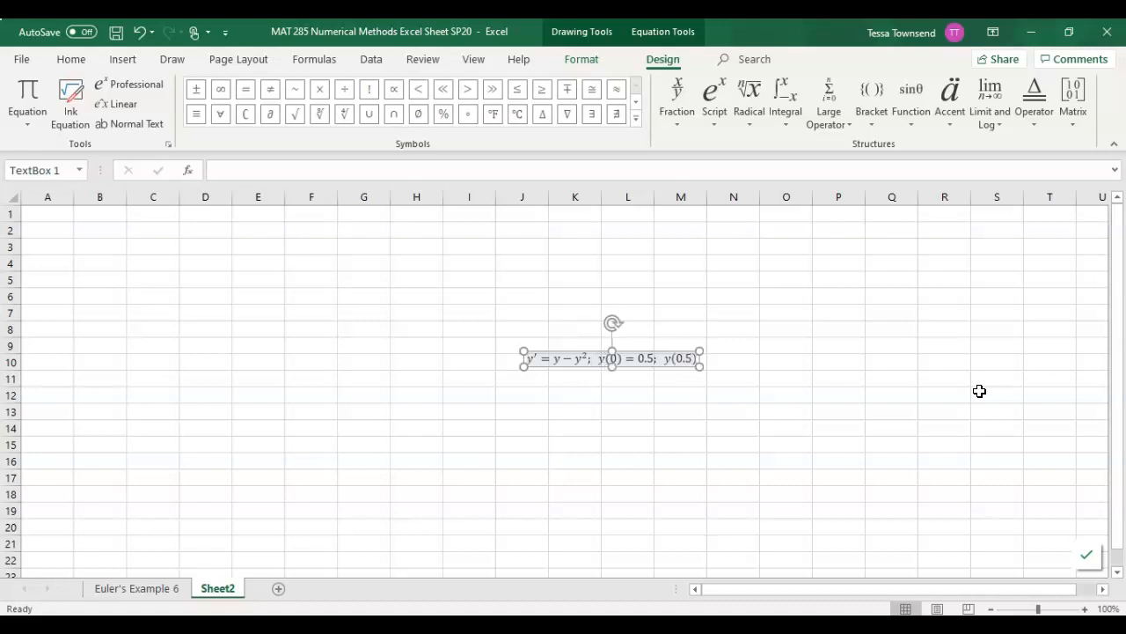
left_click(920, 394)
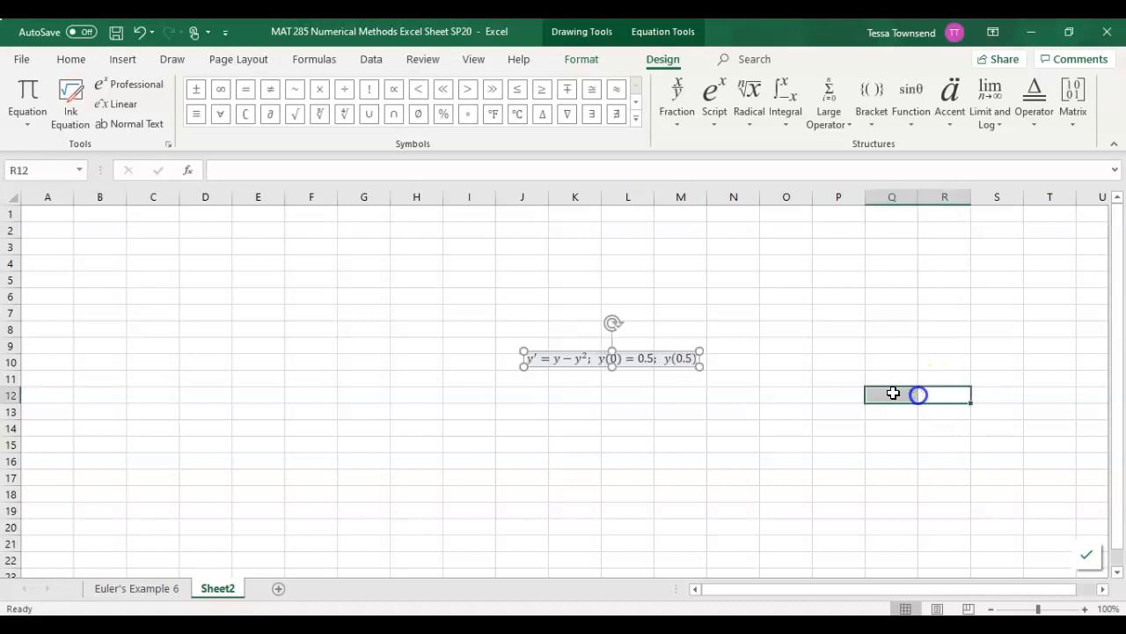
Step: Move the equation box to the start of row 1, over cells A1 to D1
left_click(607, 357)
left_click_drag(632, 352, 155, 234)
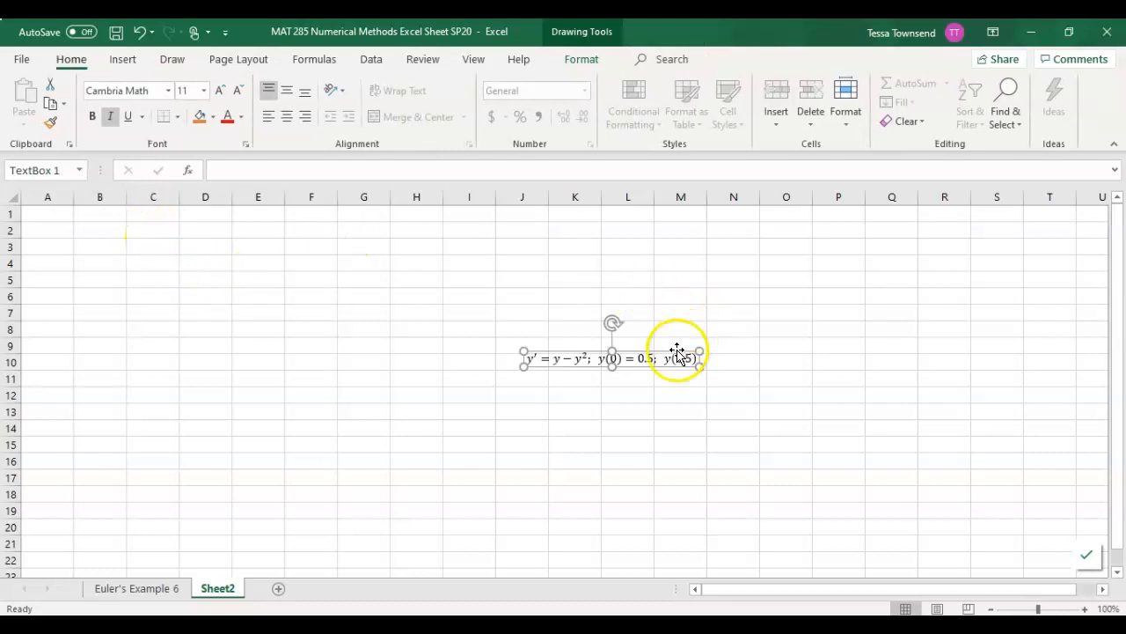
left_click_drag(677, 357, 211, 292)
left_click_drag(649, 355, 84, 206)
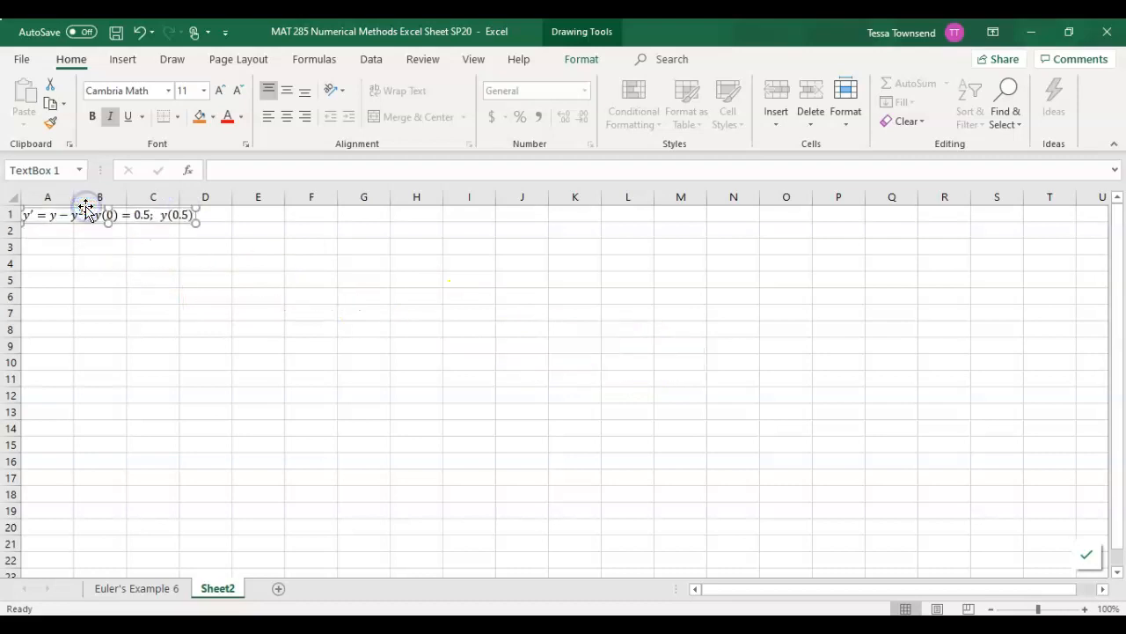
Step: Increase the height of row 1 and reposition the equation so it sits inside the taller row
left_click_drag(9, 223, 9, 241)
left_click(148, 212)
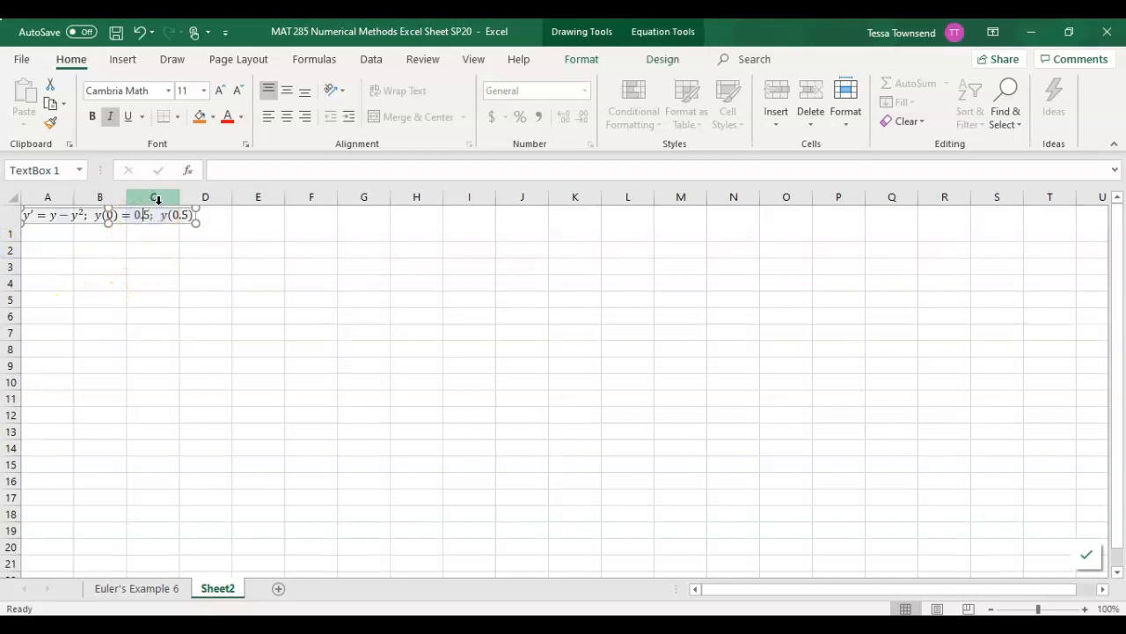
left_click_drag(162, 211, 174, 219)
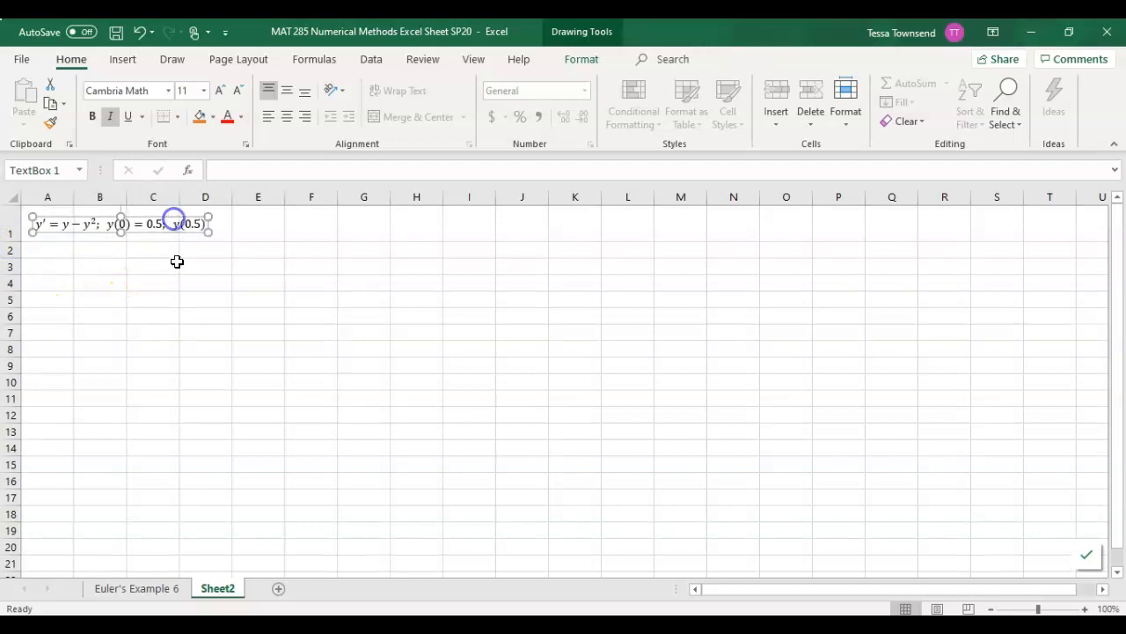
left_click(60, 252)
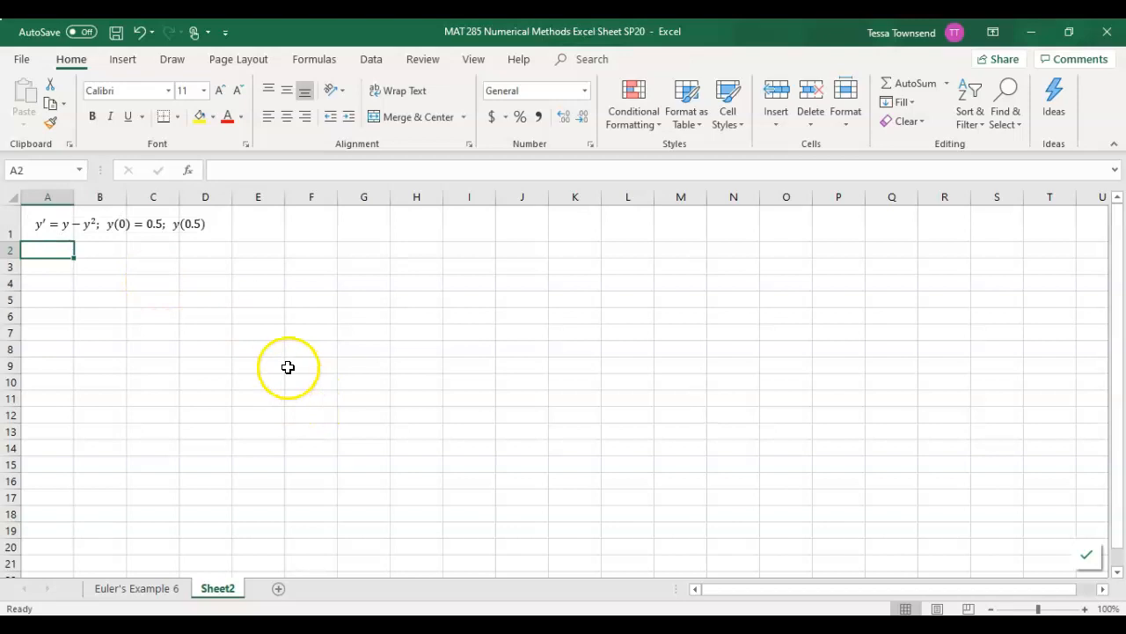
Step: Enter the label h= in G1 and the step size 0.05 in H1
left_click(369, 229)
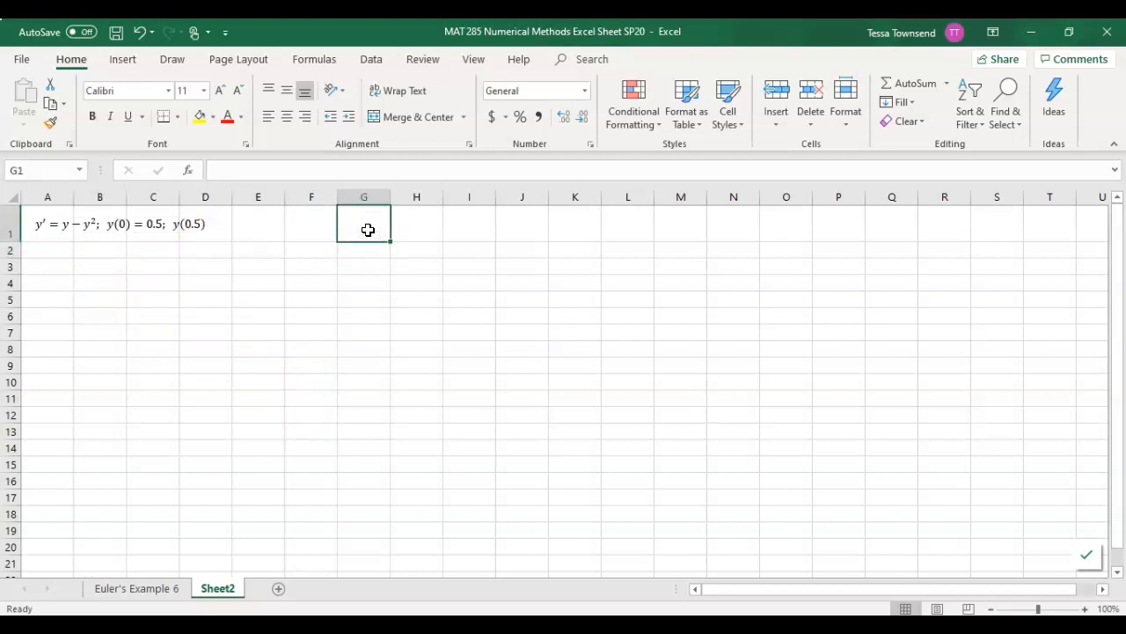
type("h=")
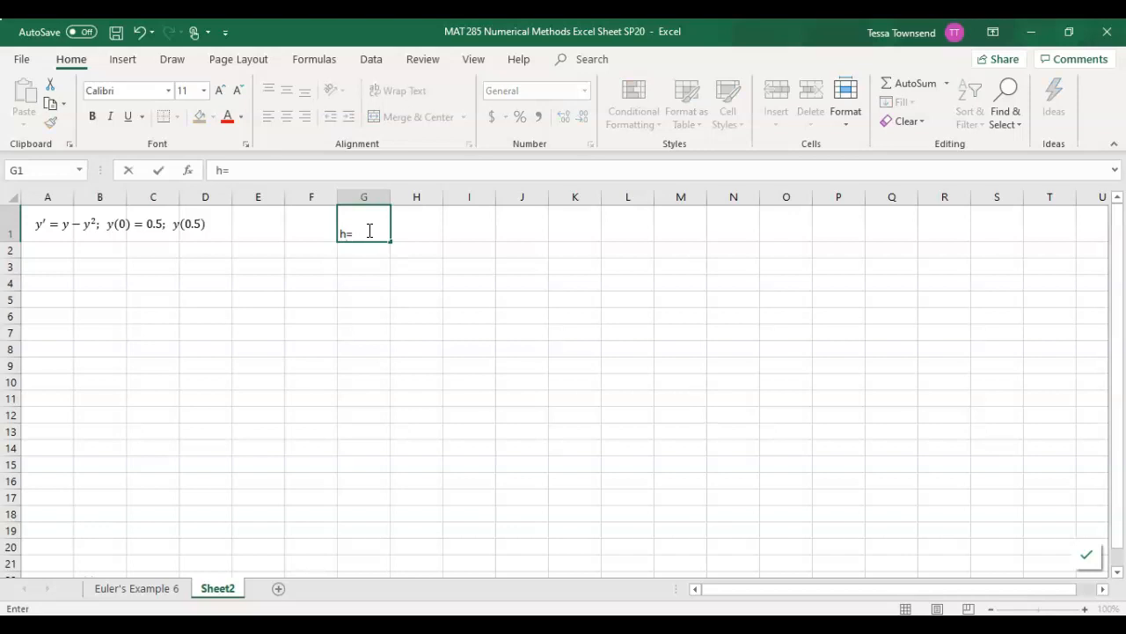
key("Tab")
type("0")
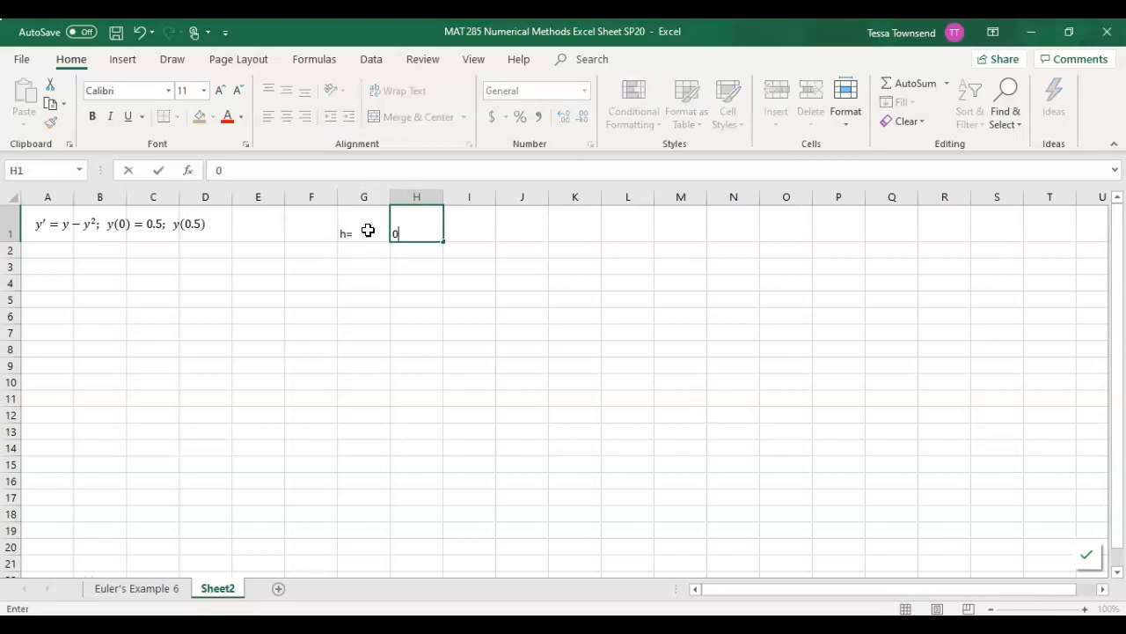
type(".05")
key("Return")
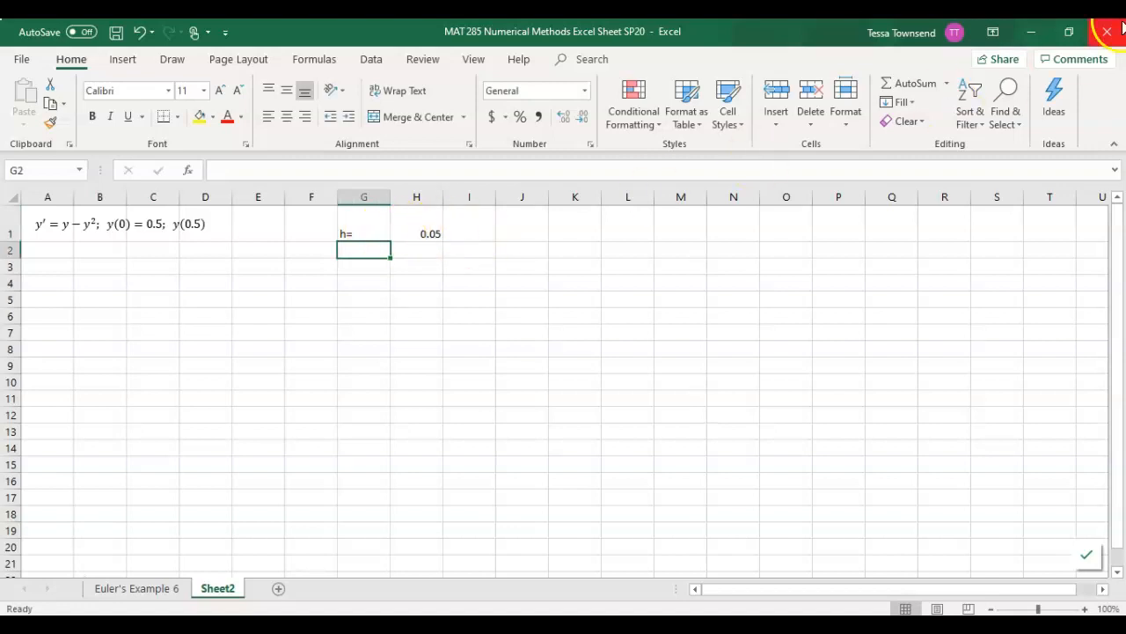
Step: Arrange the workbook window side by side with the Numerical Methods PDF, with the Euler's Method formula in view
left_click(1068, 36)
left_click_drag(868, 113, 876, 17)
left_click_drag(641, 40, 1122, 22)
left_click_drag(993, 318, 992, 615)
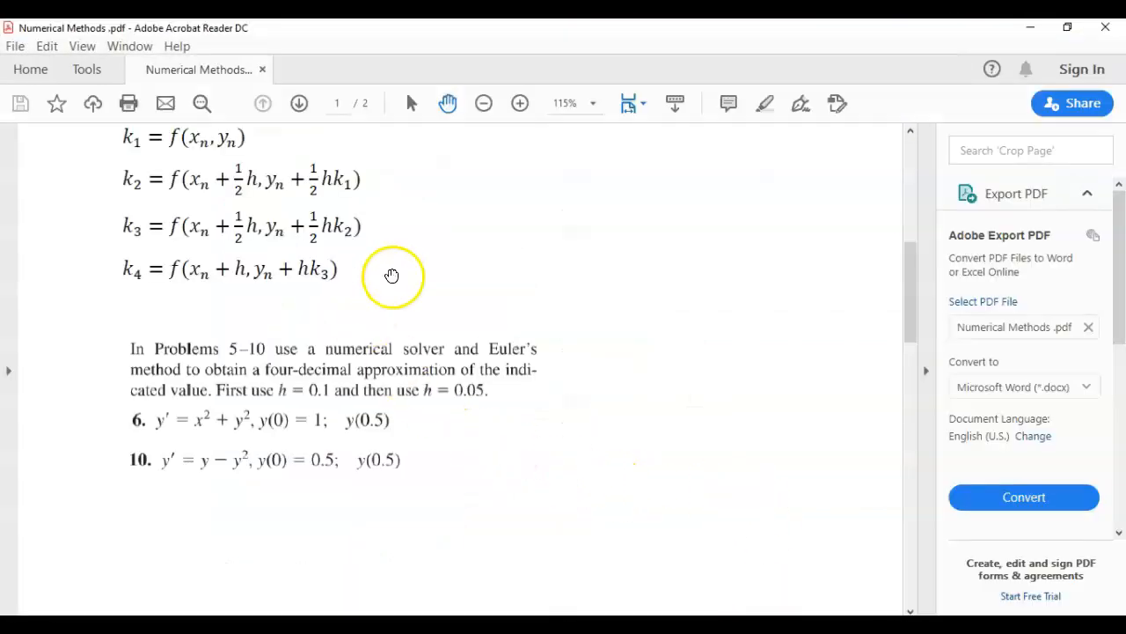
scroll(570, 324, "up", 5)
scroll(570, 323, "down", 3)
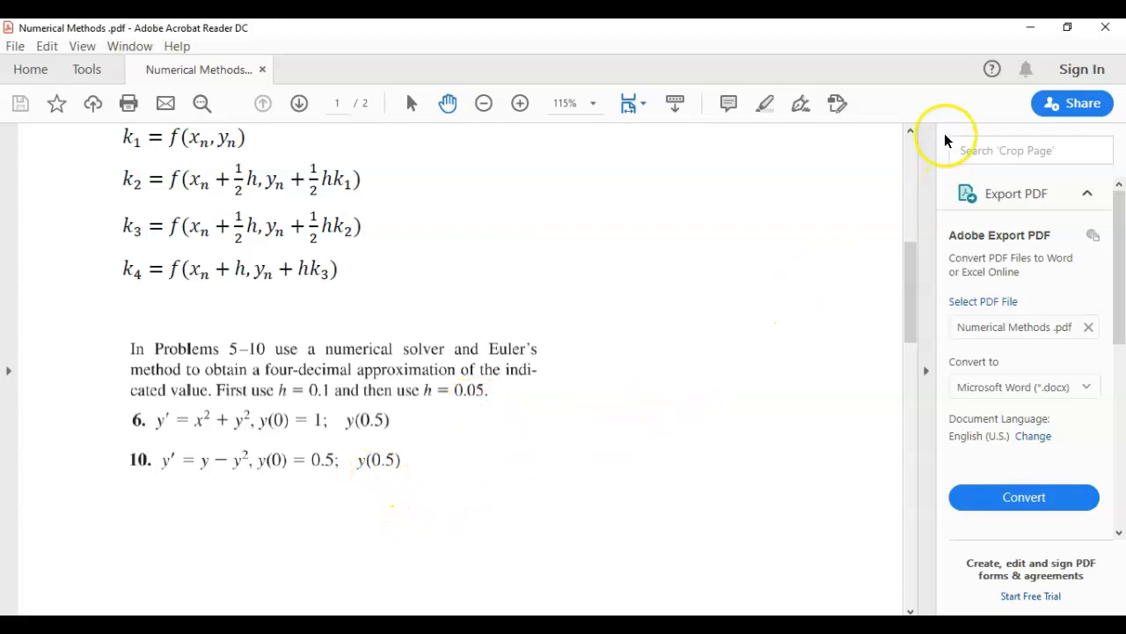
scroll(410, 370, "up", 5)
scroll(419, 364, "up", 3)
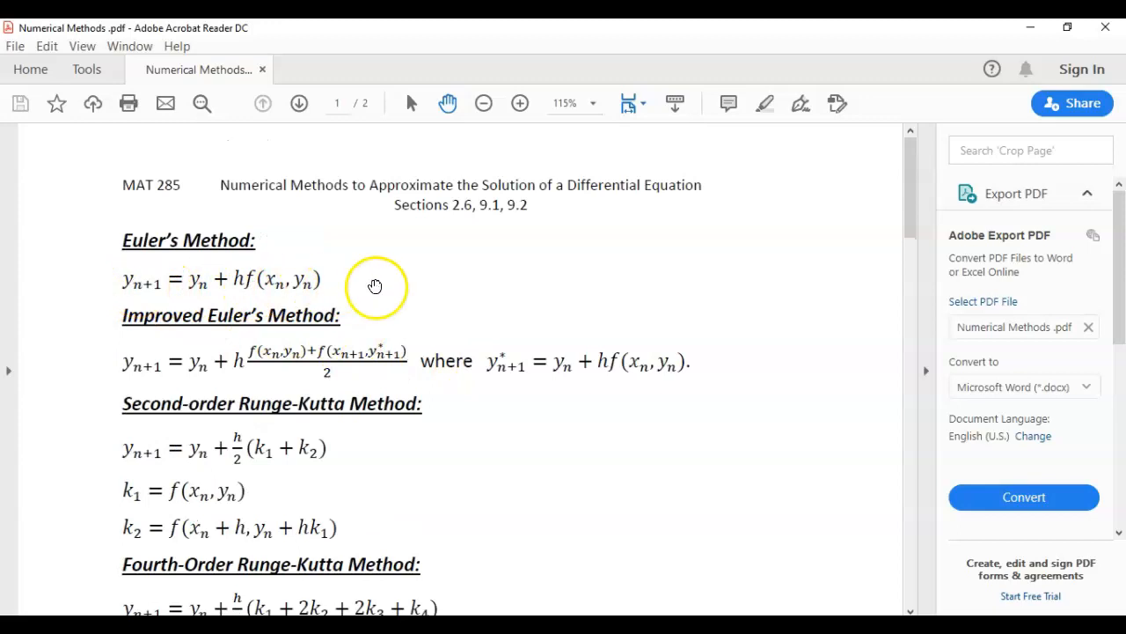
key("alt+Tab")
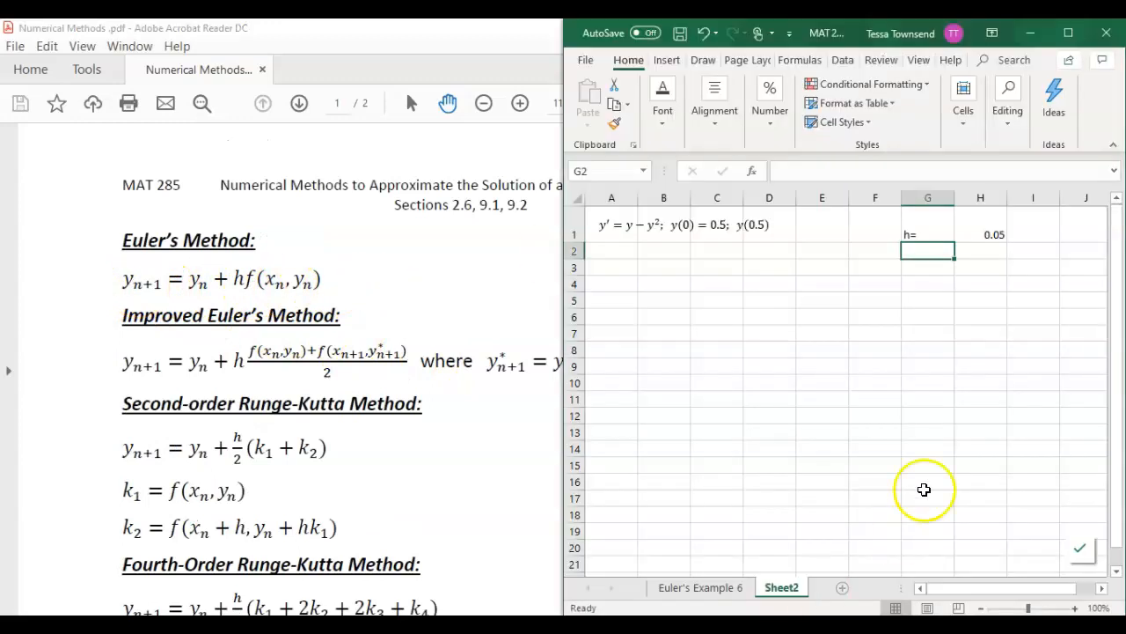
Step: Enter the column headers x in A2 and y in B2 of Sheet2
left_click(616, 266)
left_click(622, 253)
type("x")
key("Tab")
type("y")
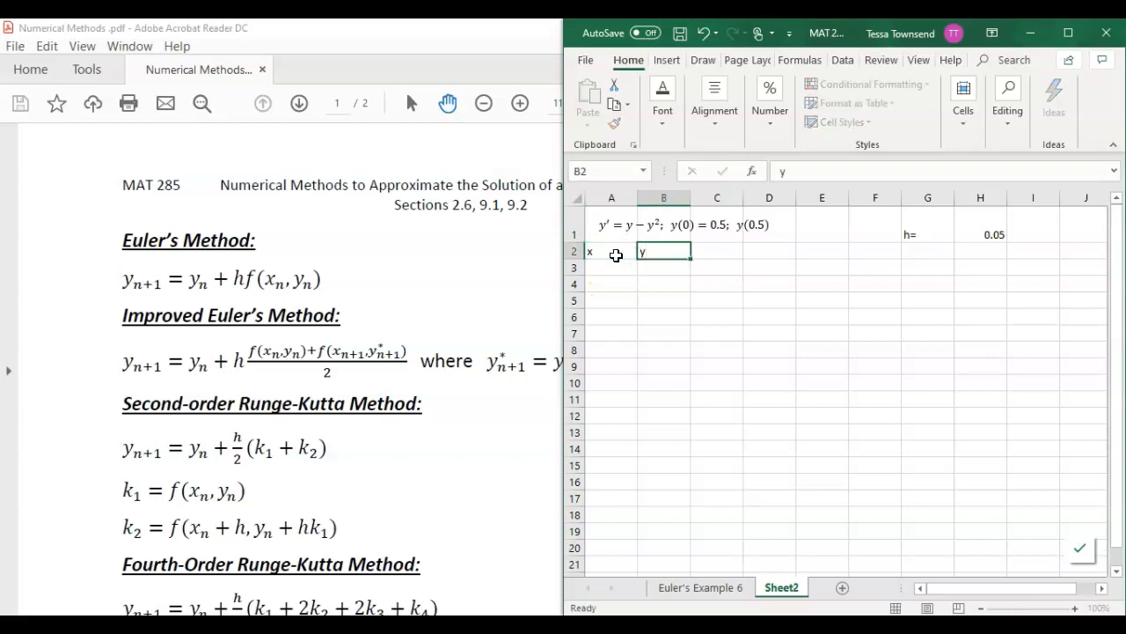
key("Tab")
key("Return")
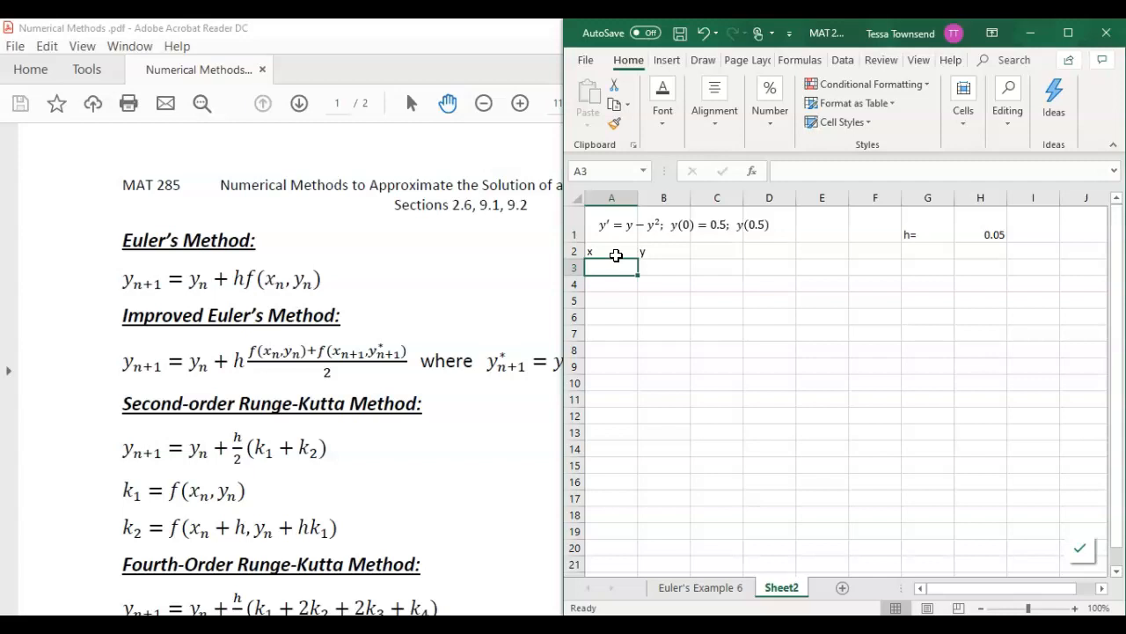
Step: Enter the initial condition below the headers, with 0 in A3 and 0.5 in B3
type("0")
key("Tab")
type("0.")
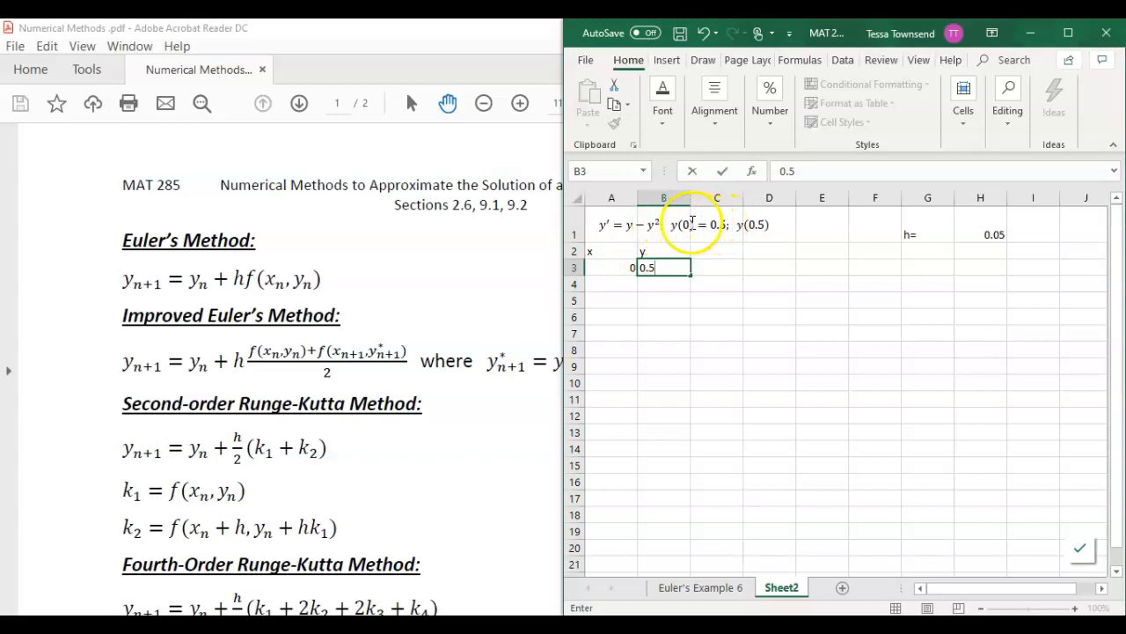
Step: Enter the formula =A3+$H$1 in A4 to advance x by the fixed step size
left_click(621, 284)
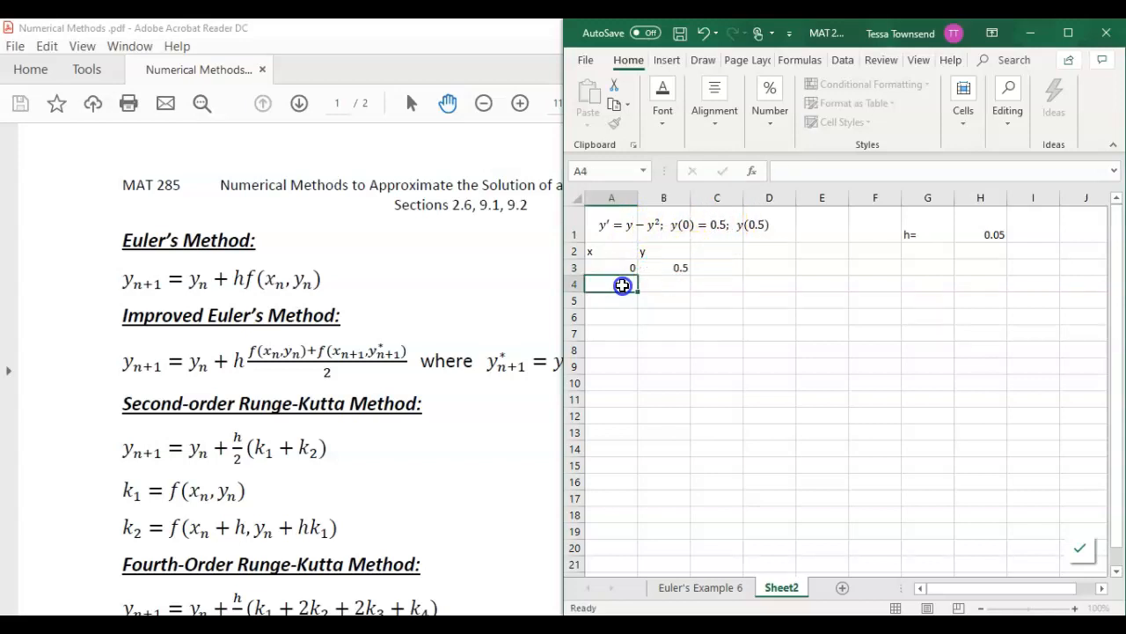
type("=")
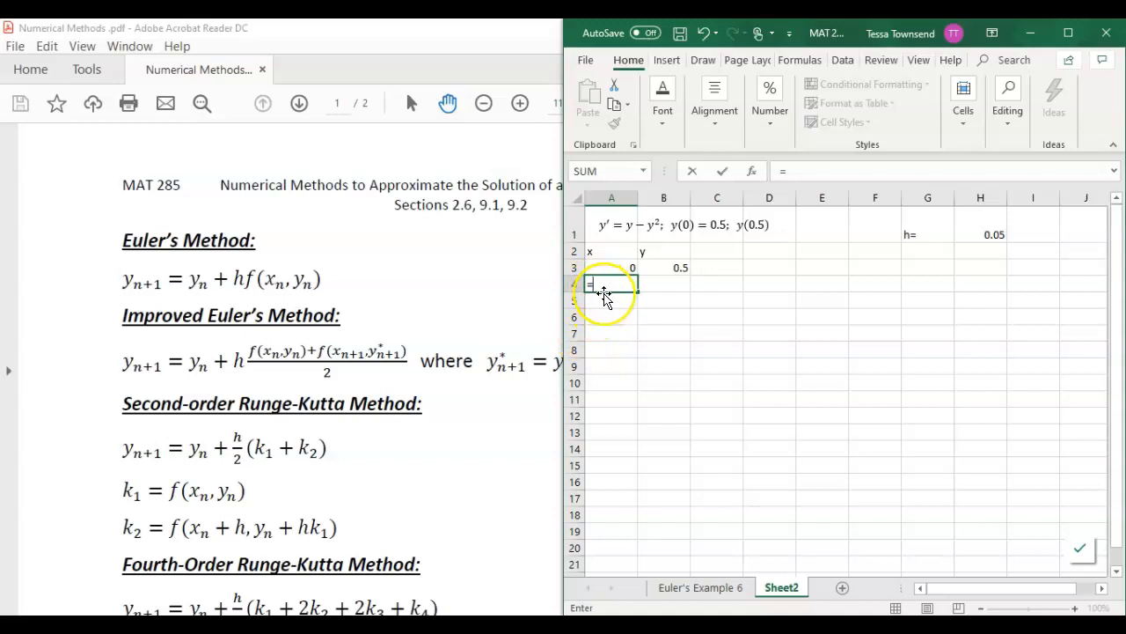
key("Up")
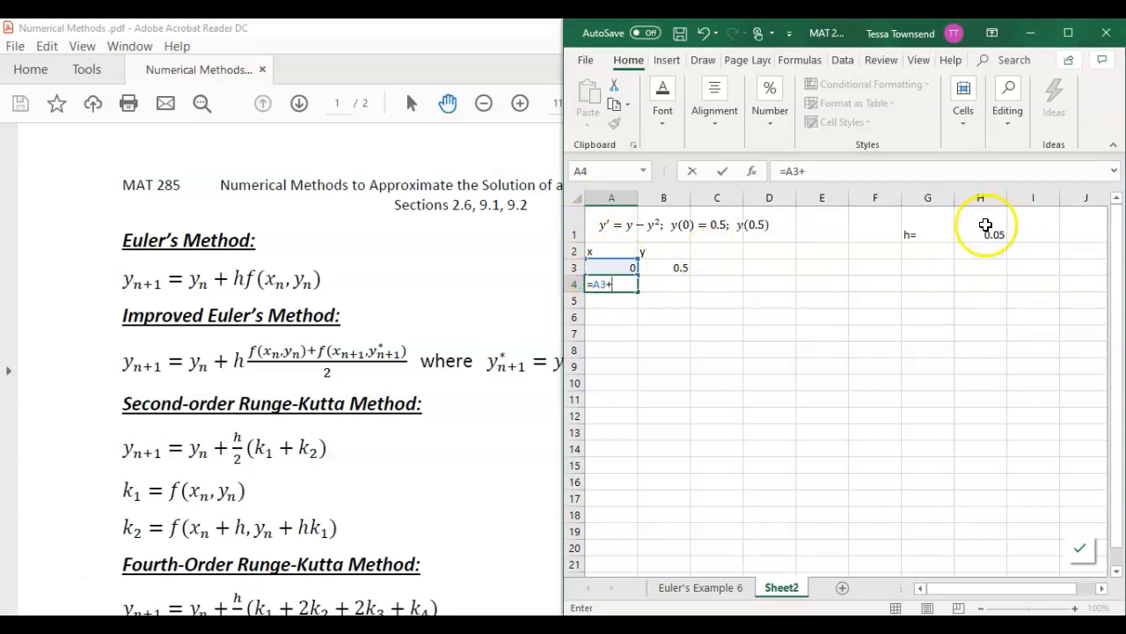
left_click(986, 226)
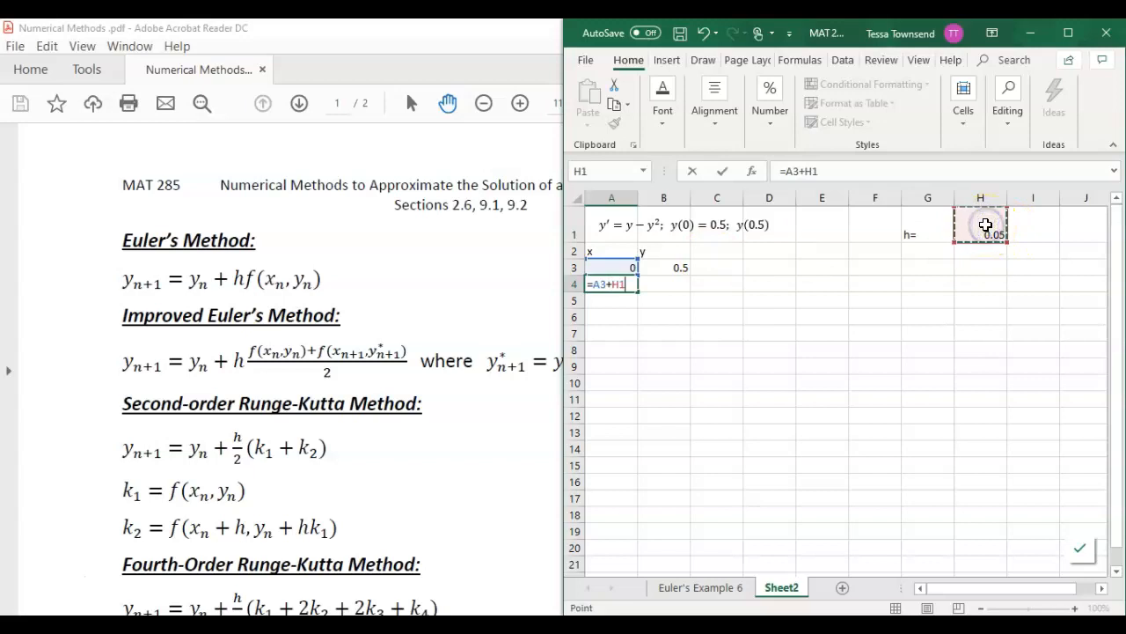
left_click(806, 170)
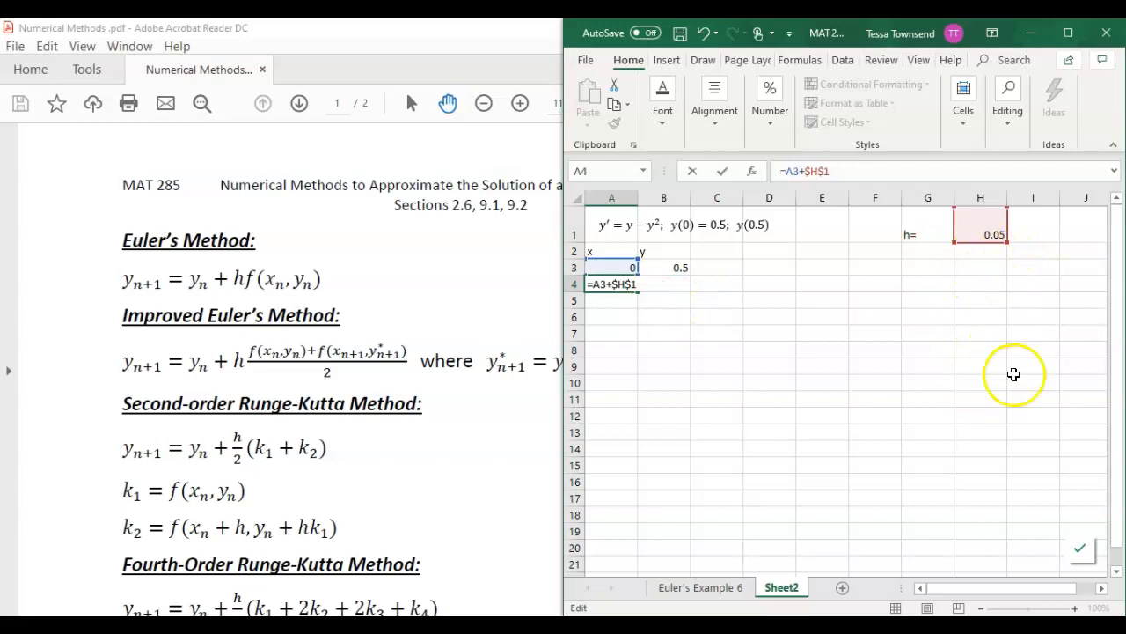
key("Return")
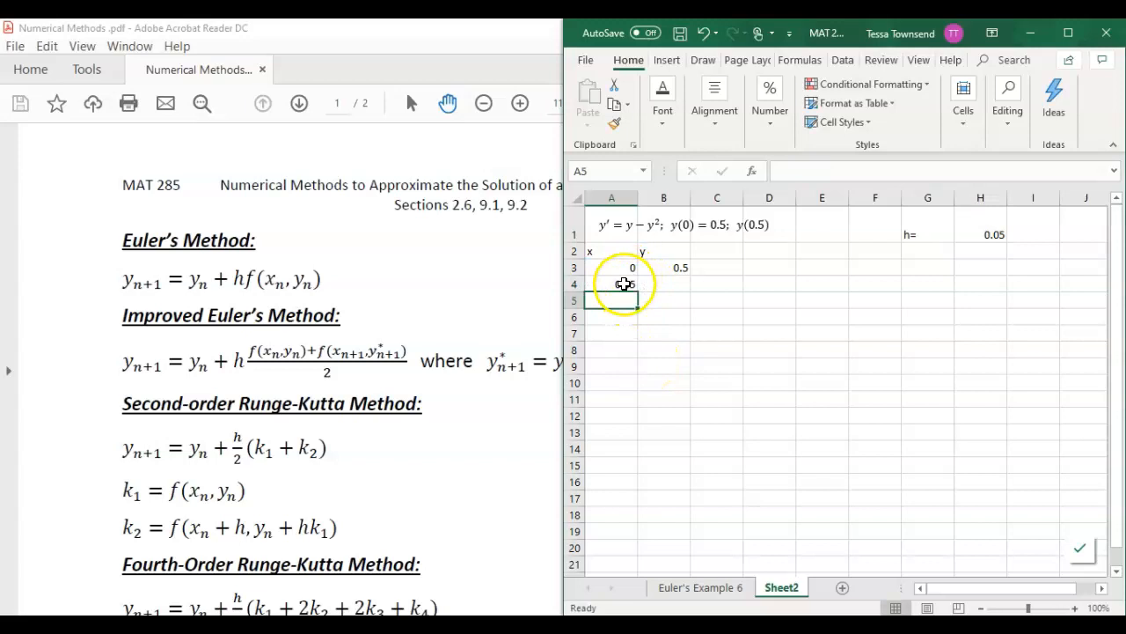
Step: Fill the x formula from A4 down to A13
left_click(1075, 608)
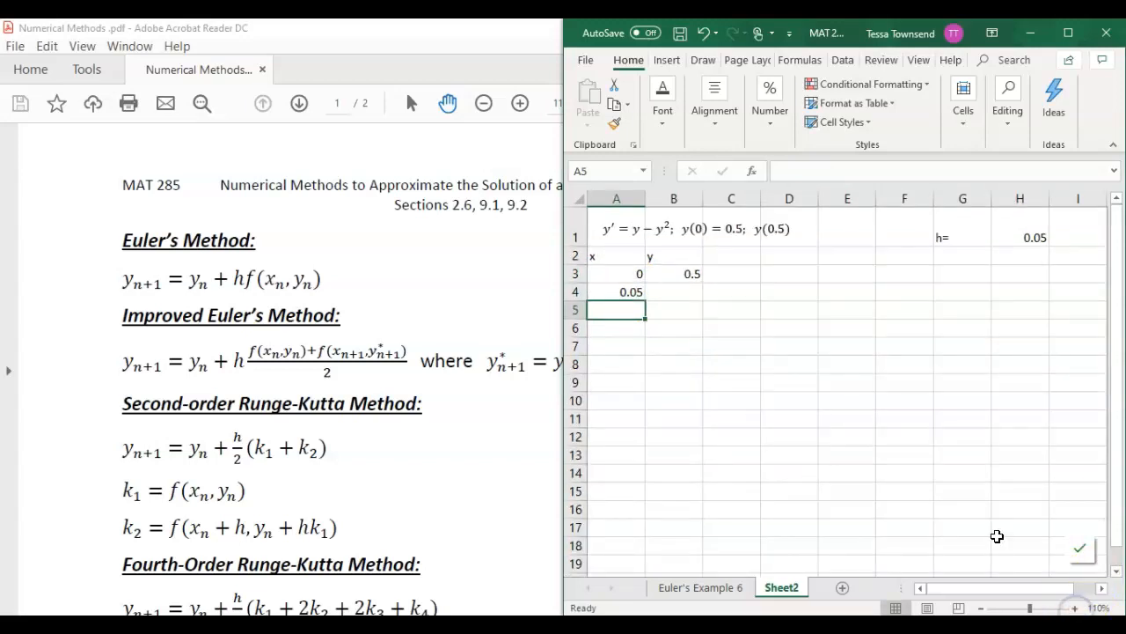
left_click(617, 289)
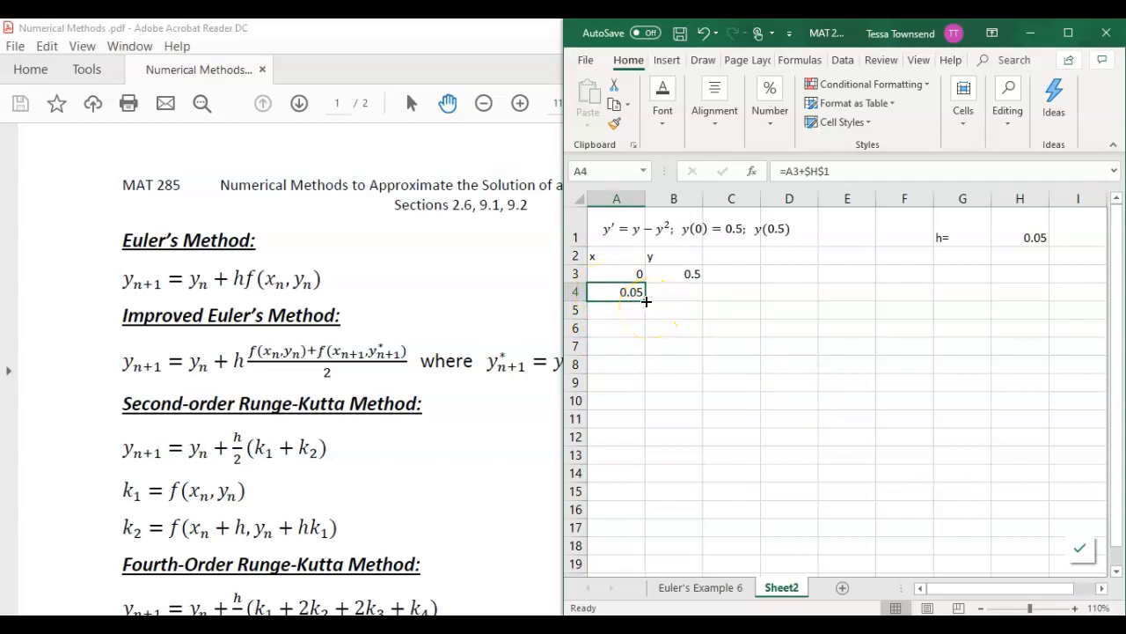
left_click_drag(646, 301, 648, 461)
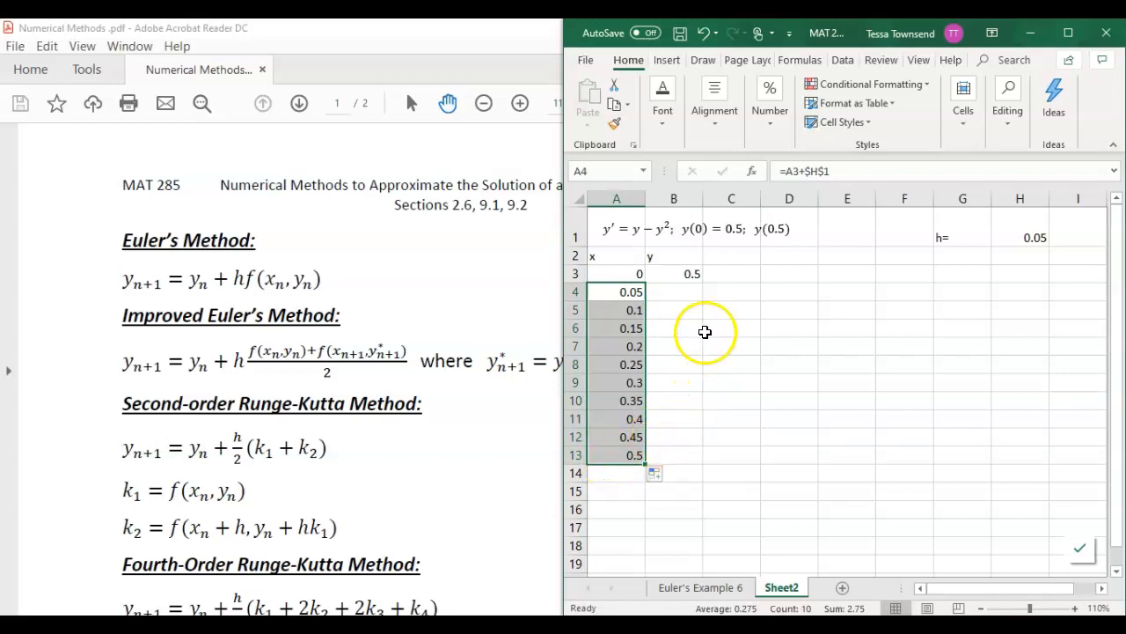
Step: Enter the Euler formula =B3+$H$1*(B3-(B3)^2) in B4 and fill it down to B13
left_click(691, 293)
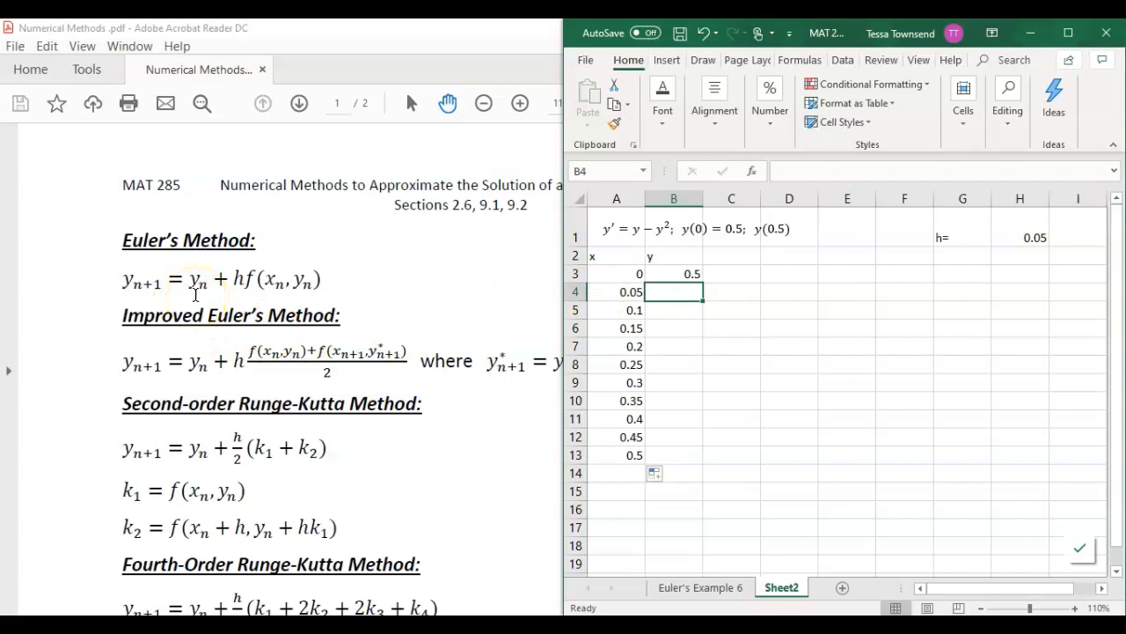
type("=")
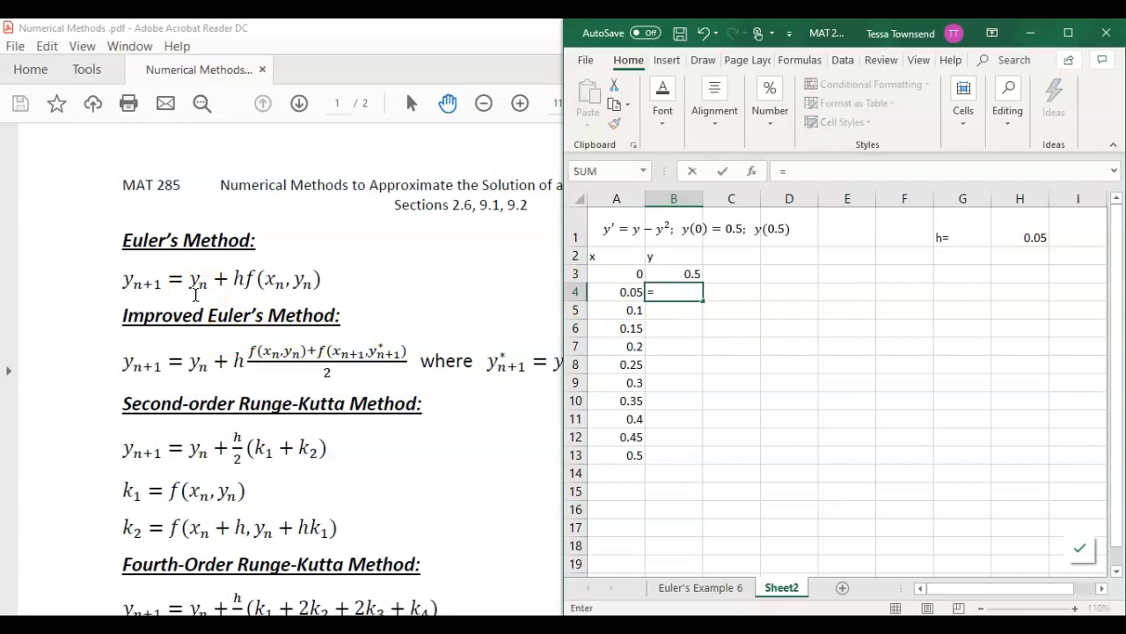
key("Up")
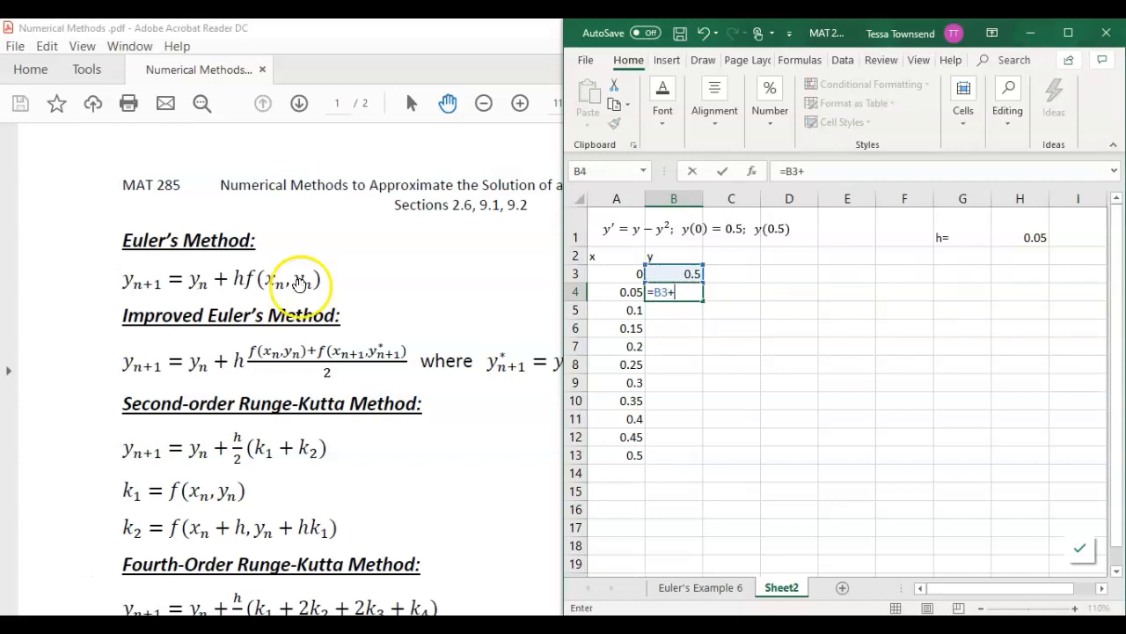
left_click(1033, 235)
left_click(808, 170)
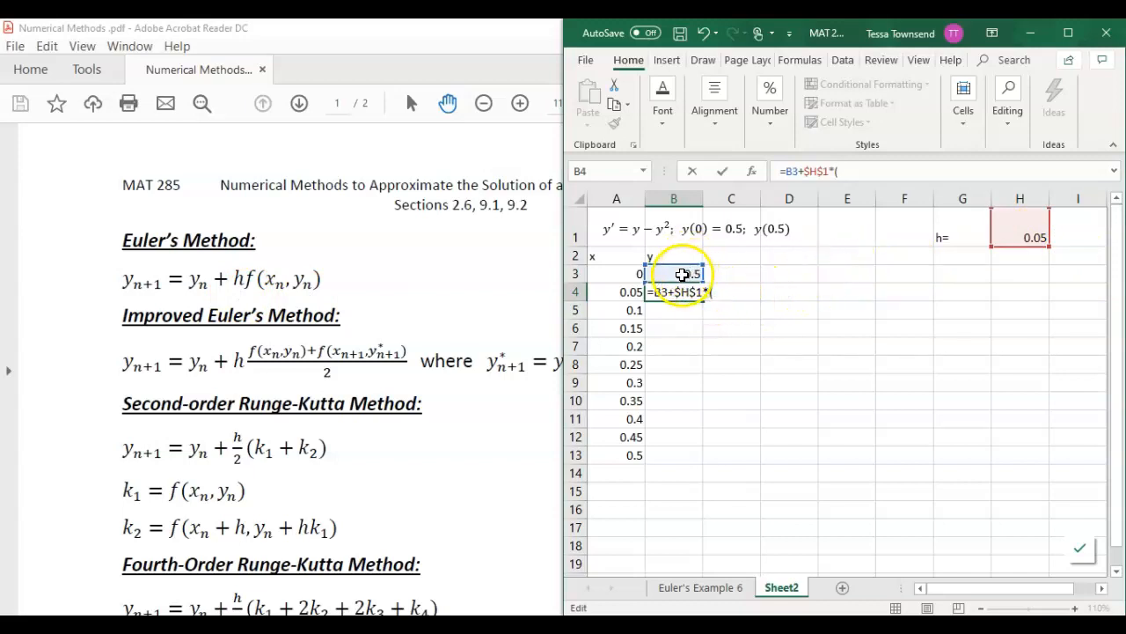
left_click(676, 273)
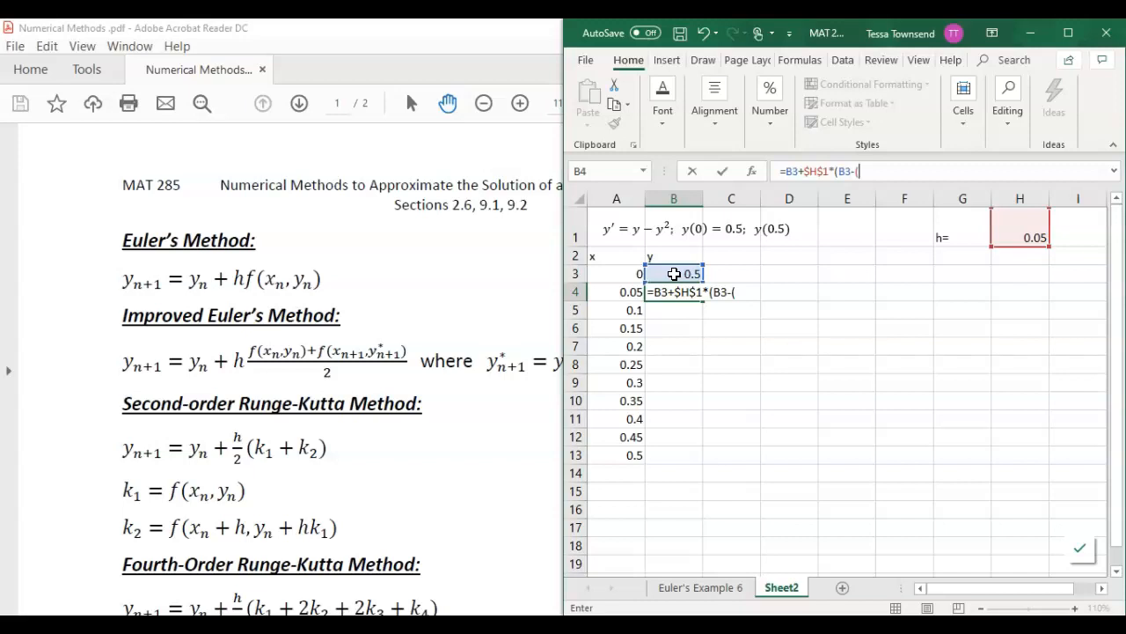
left_click(674, 273)
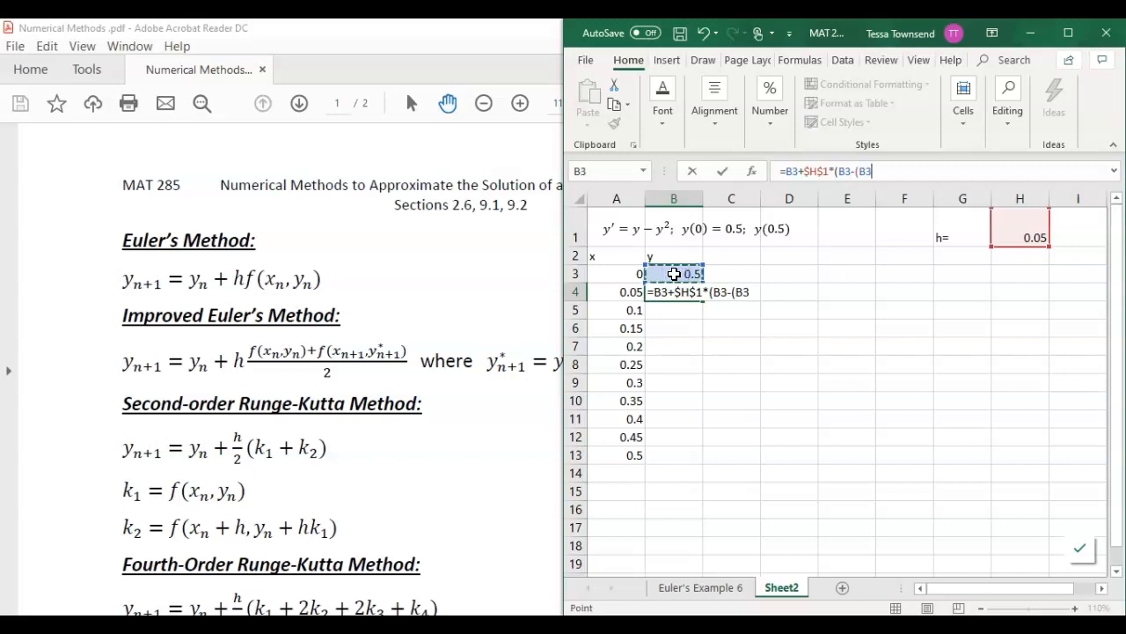
type(")^2)")
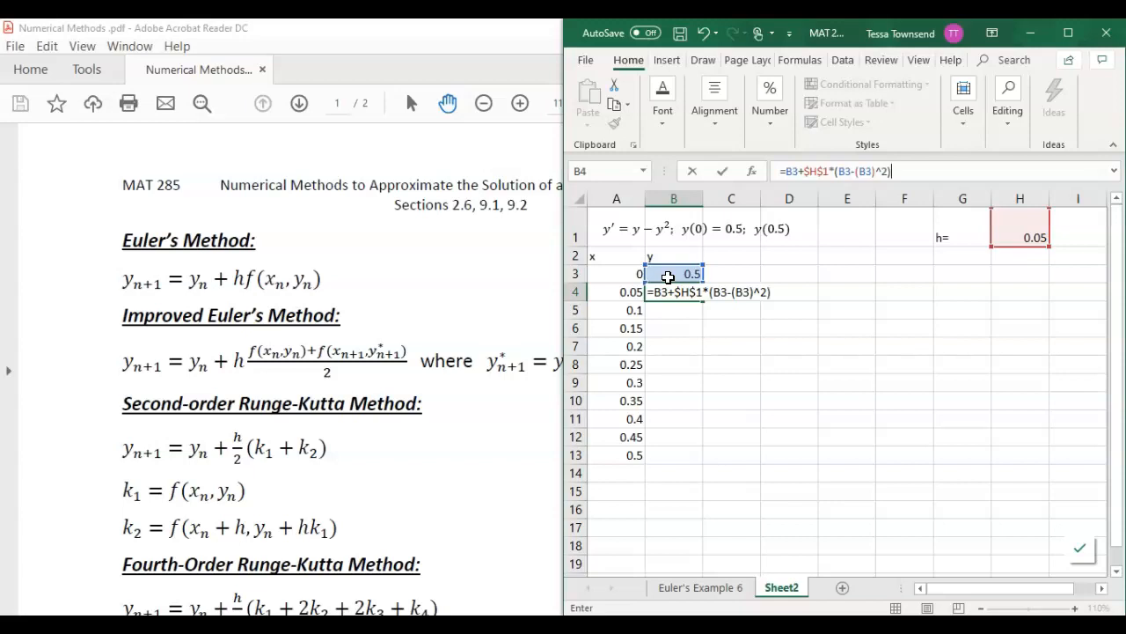
key("Return")
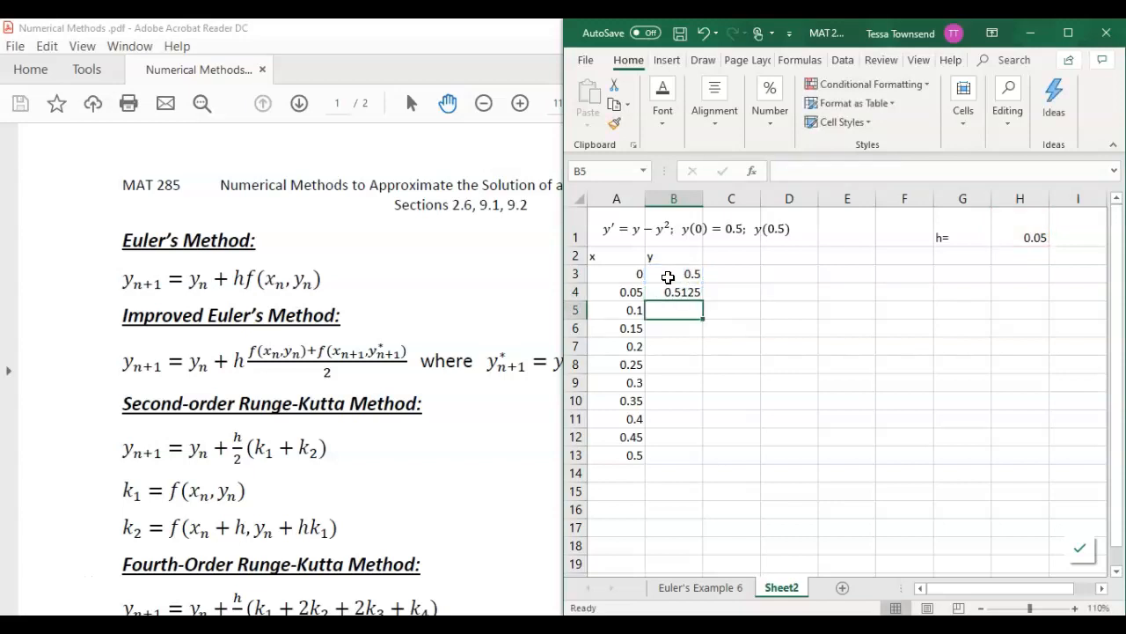
left_click(680, 293)
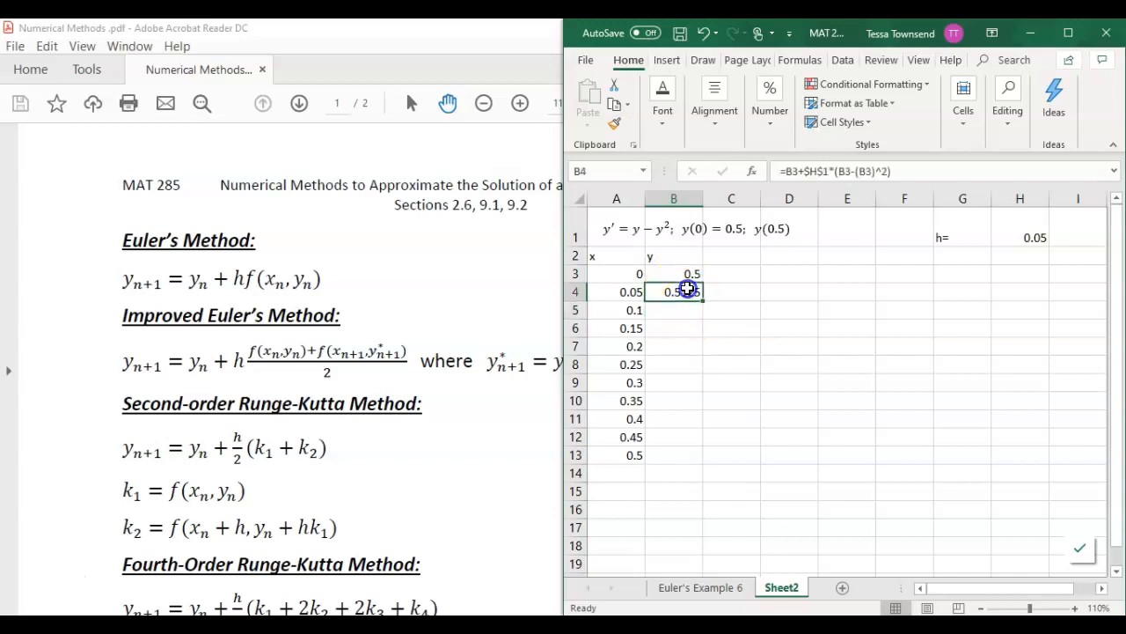
left_click_drag(704, 300, 699, 466)
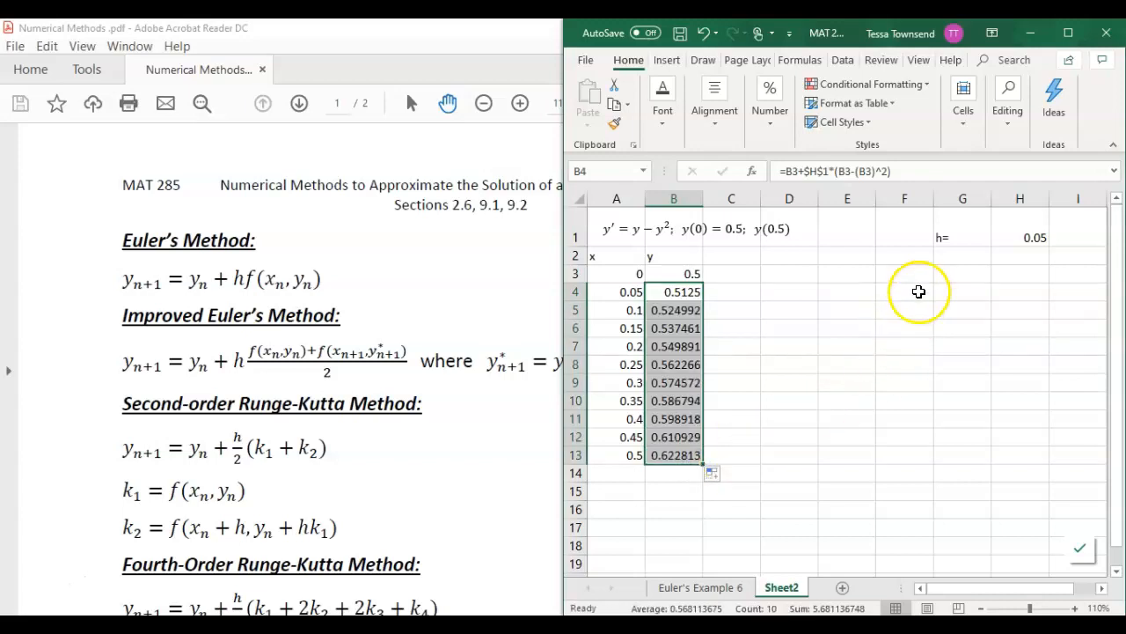
Step: Write the result note "y(0.5)=0.622813 step size h=0.05" in H5
left_click(954, 275)
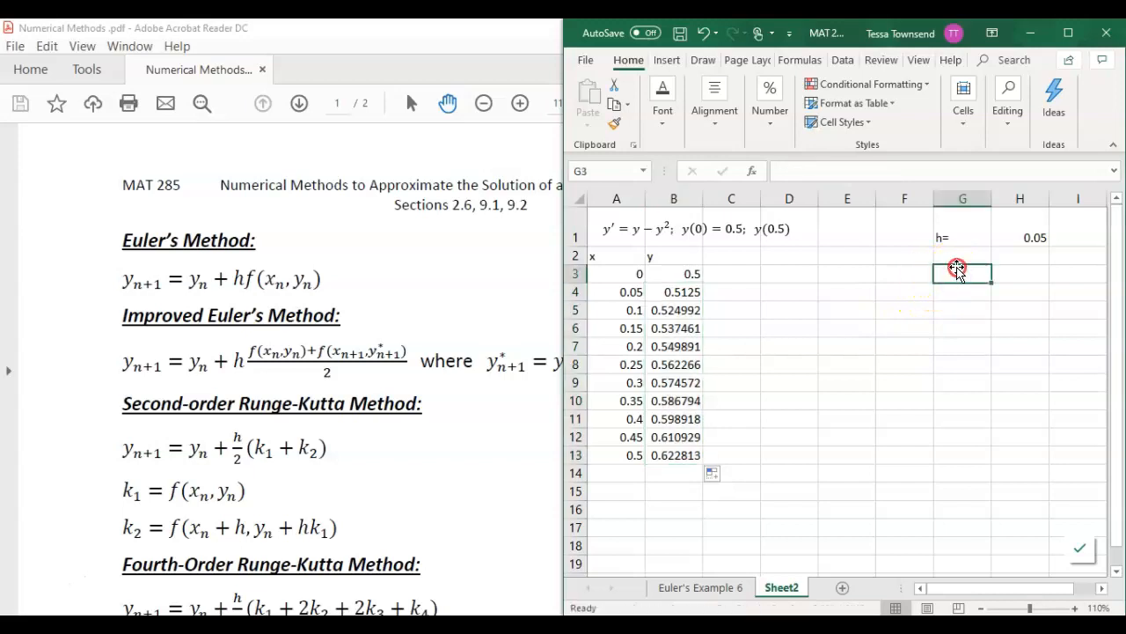
left_click(993, 319)
type("y(")
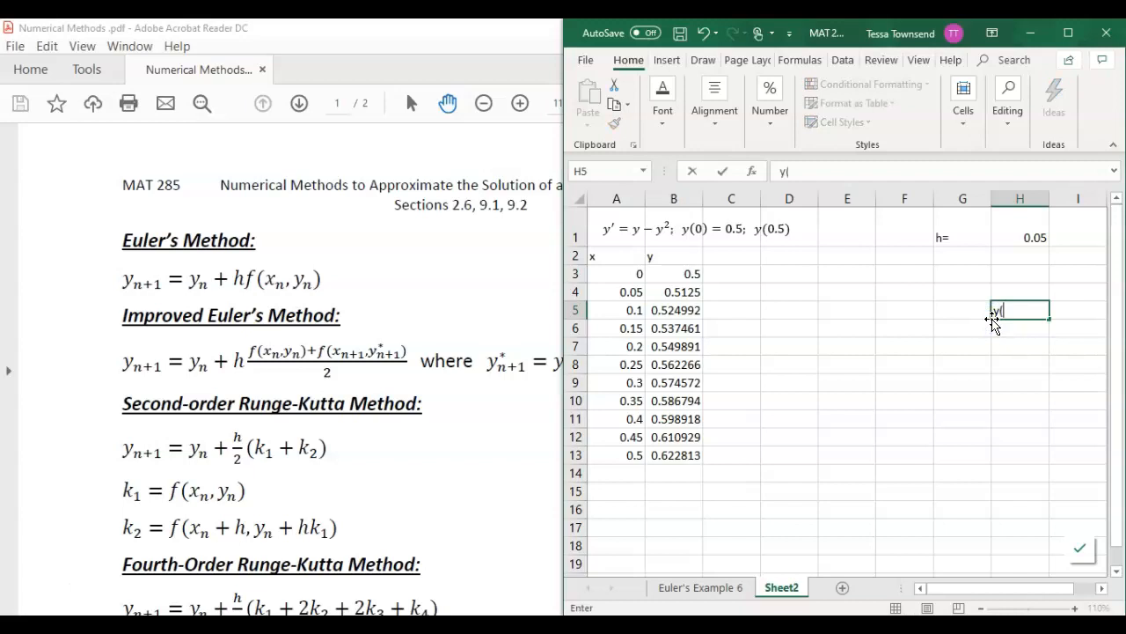
type("0.5)")
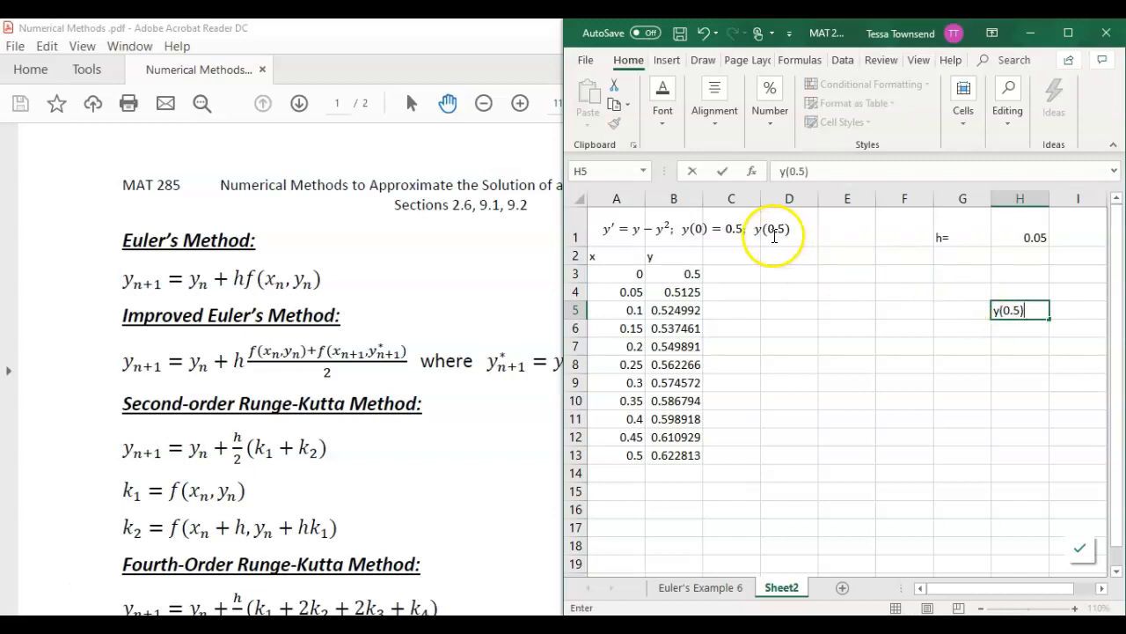
left_click_drag(745, 230, 792, 224)
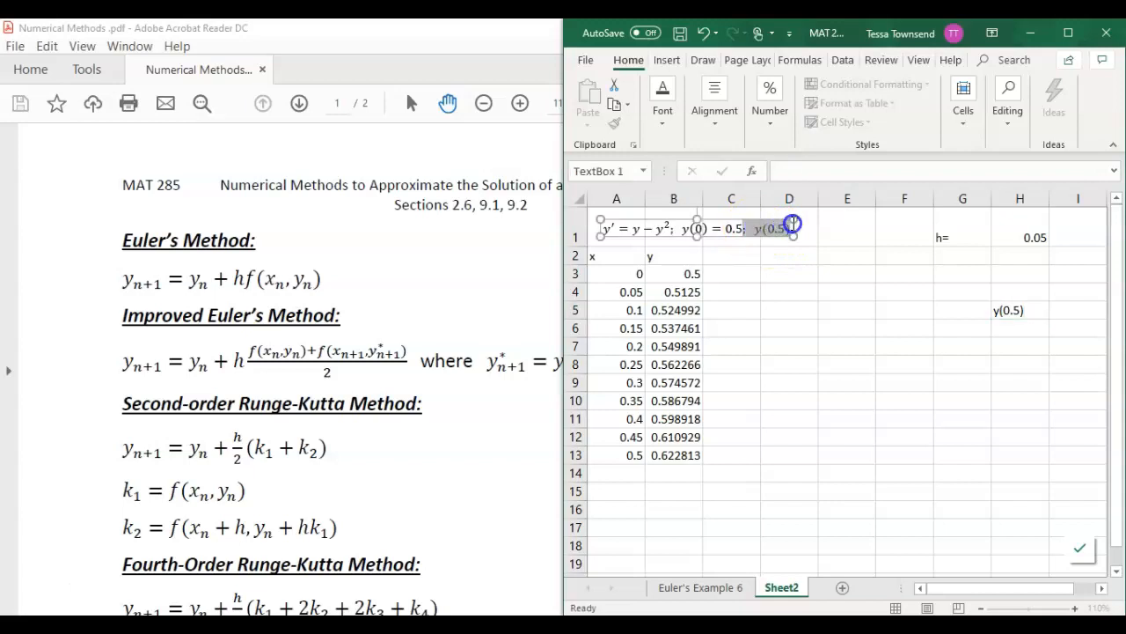
left_click(1032, 311)
double_click(1032, 310)
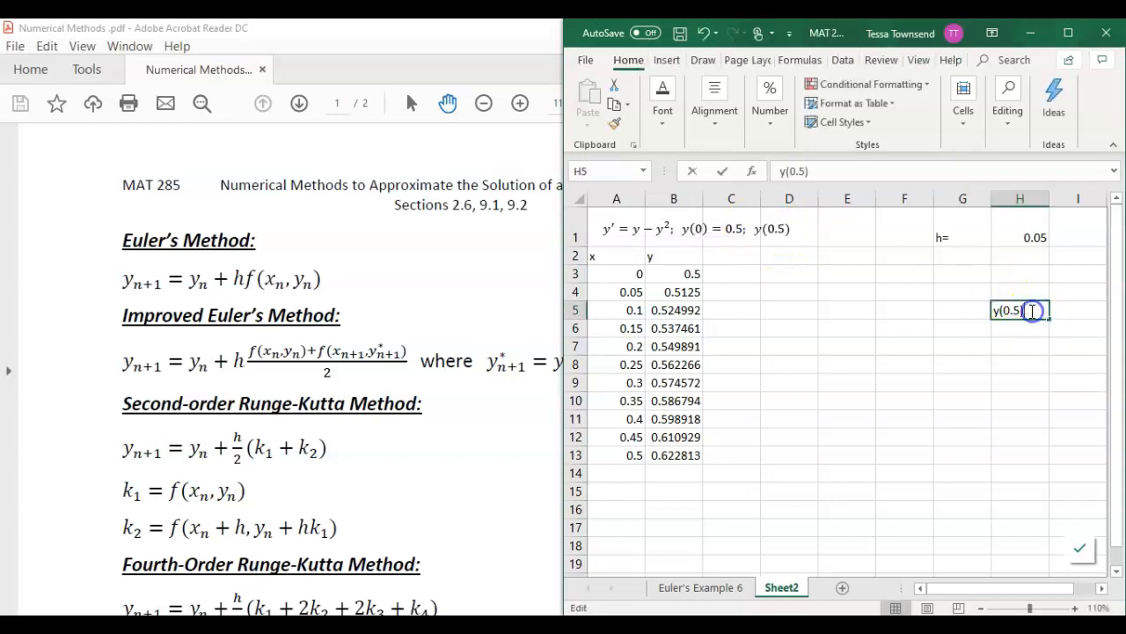
type("=")
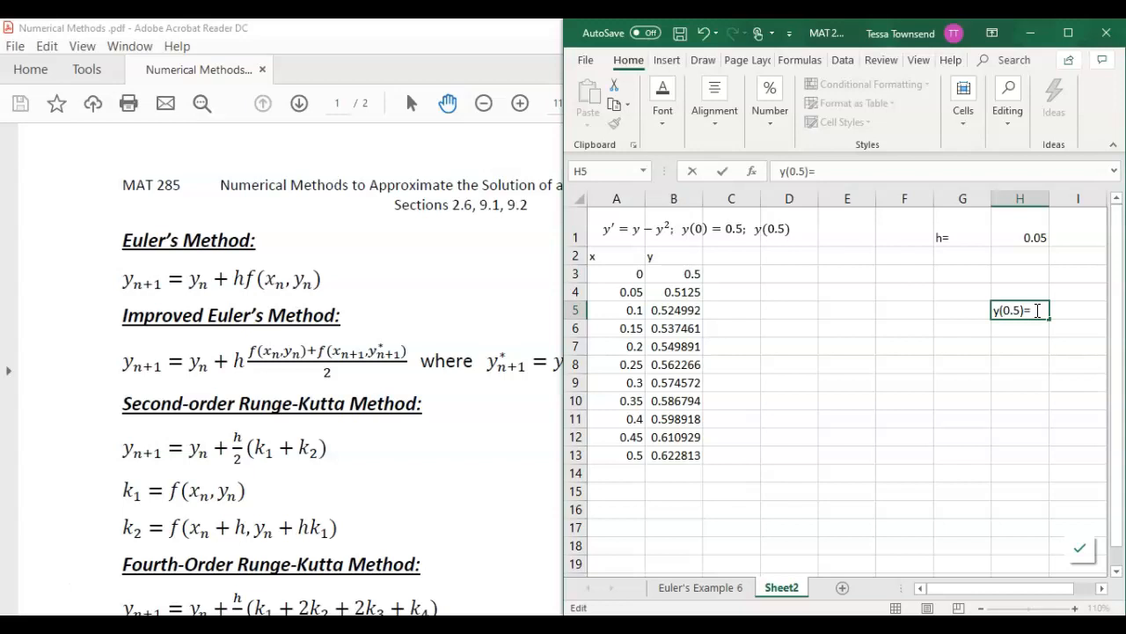
type("0.622813")
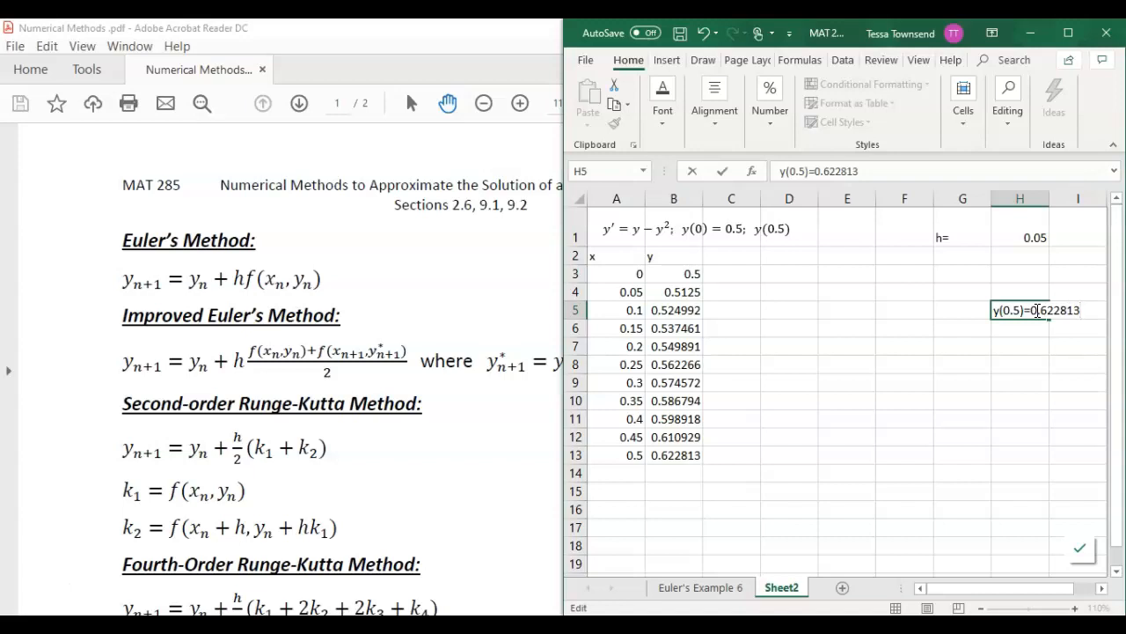
type("  step size h")
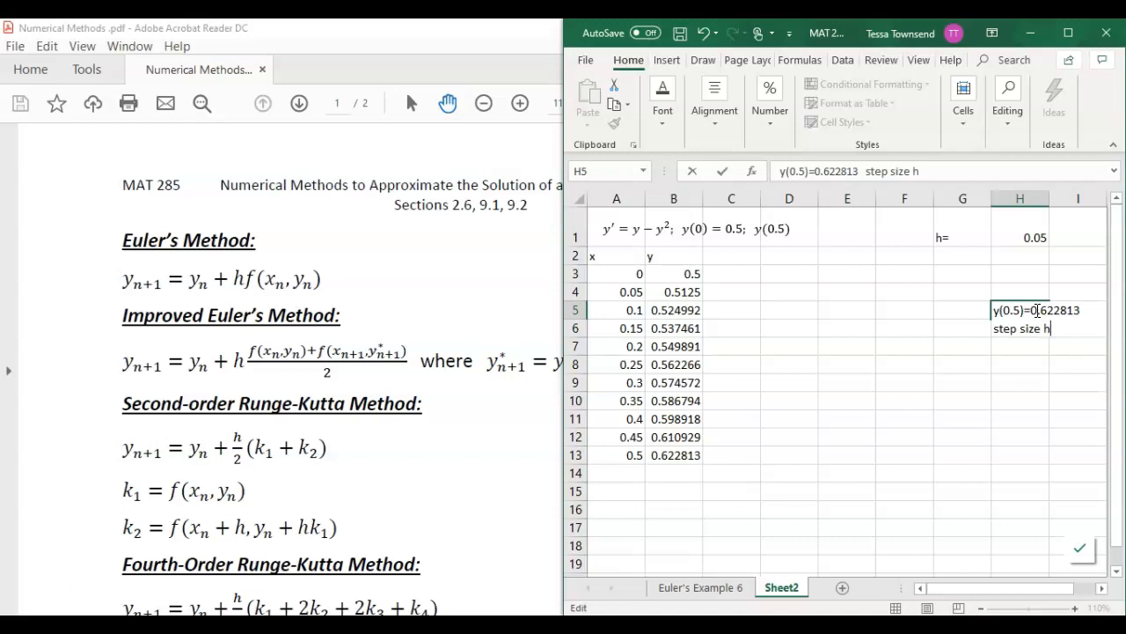
type("=0.05")
key("Return")
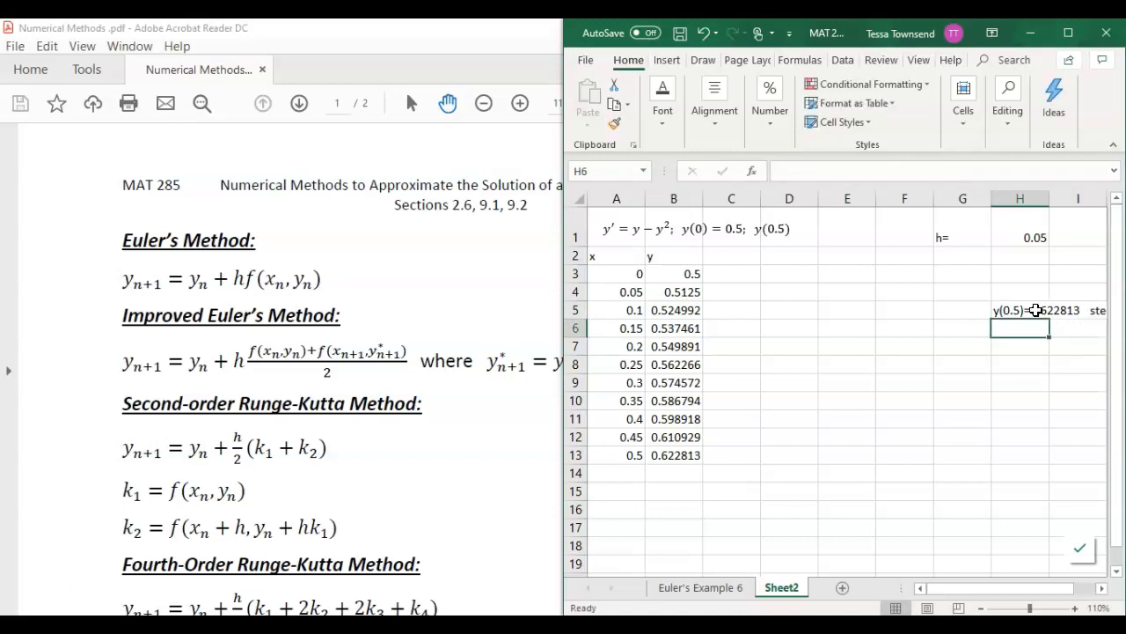
Step: Widen the spreadsheet window and column B to show the y values with more decimal places
left_click_drag(560, 305, 450, 300)
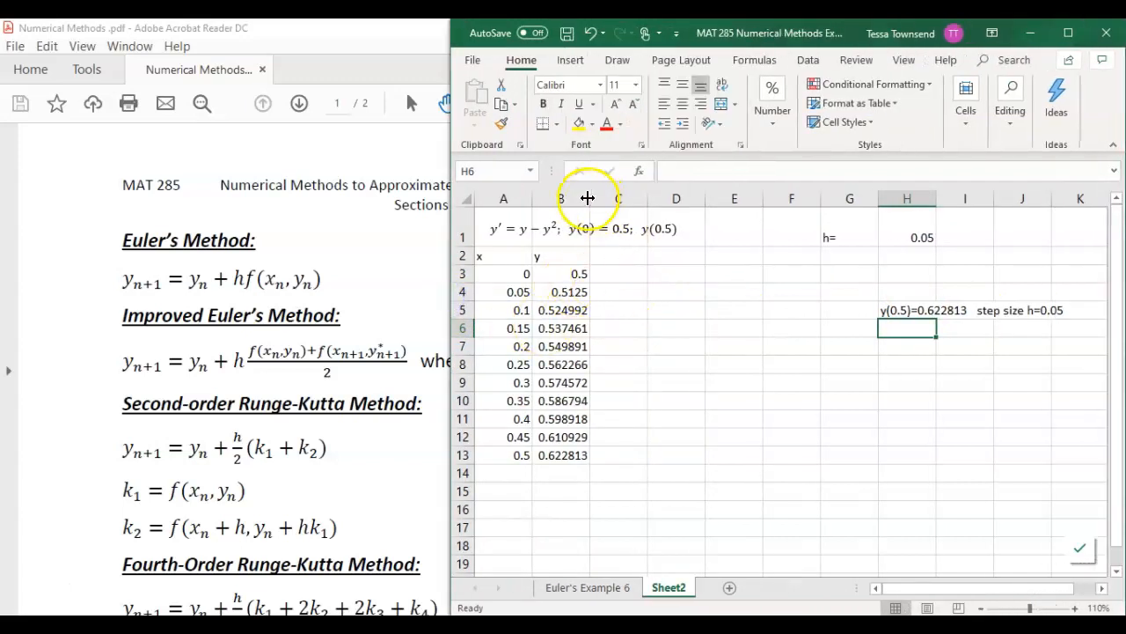
left_click_drag(592, 199, 647, 199)
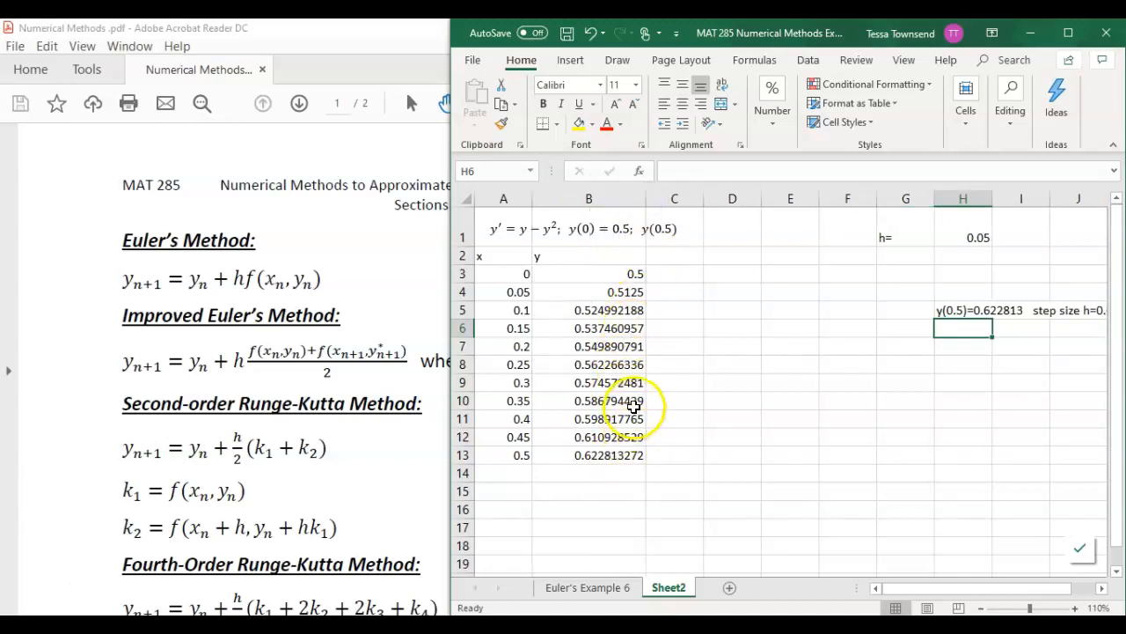
left_click_drag(648, 199, 656, 199)
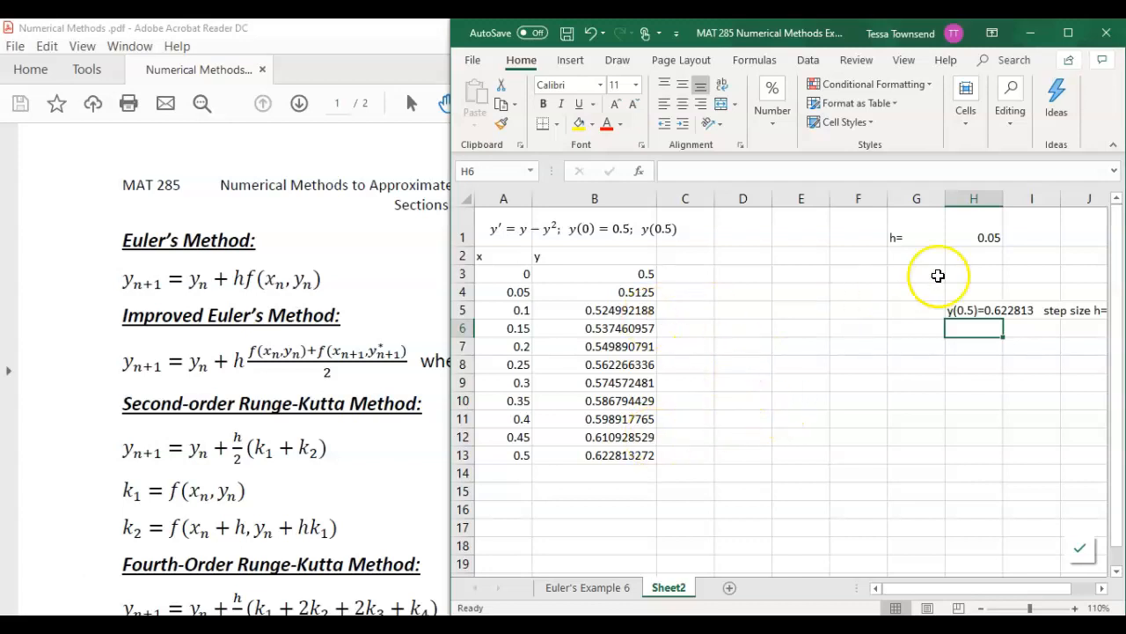
Step: Set the step size h in H1 to 0.1
left_click(988, 227)
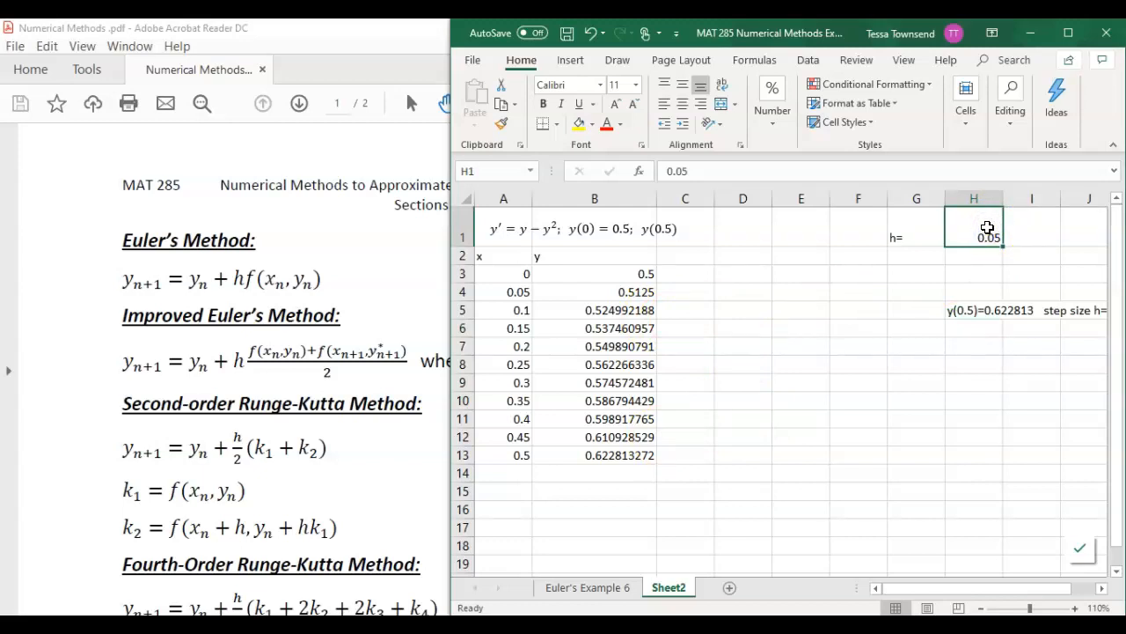
left_click(972, 223)
type(".1")
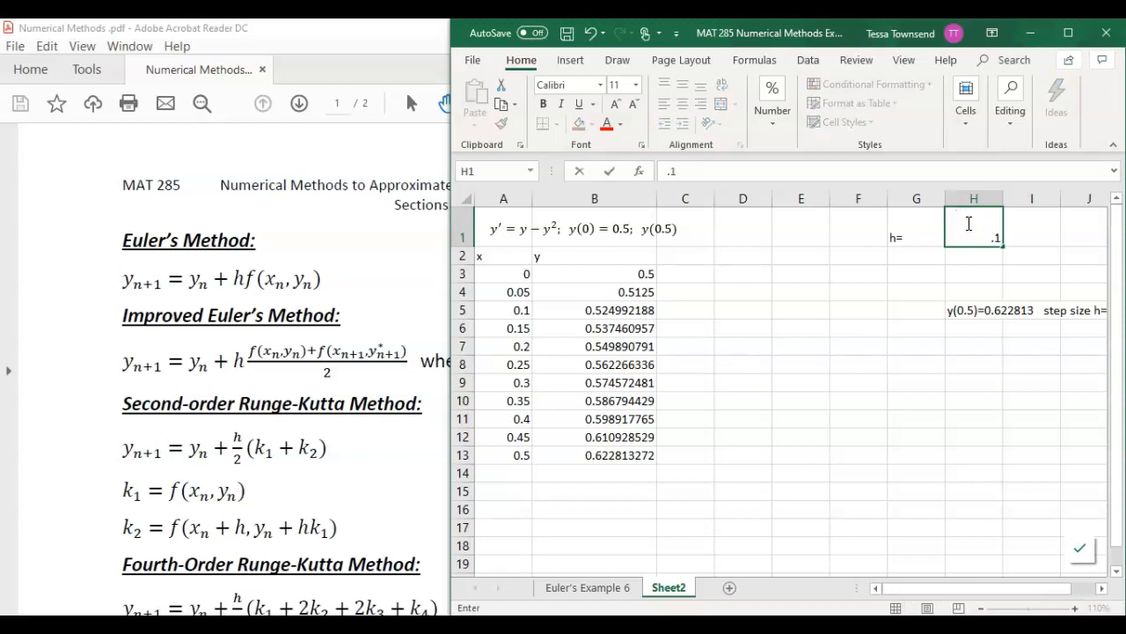
key("Return")
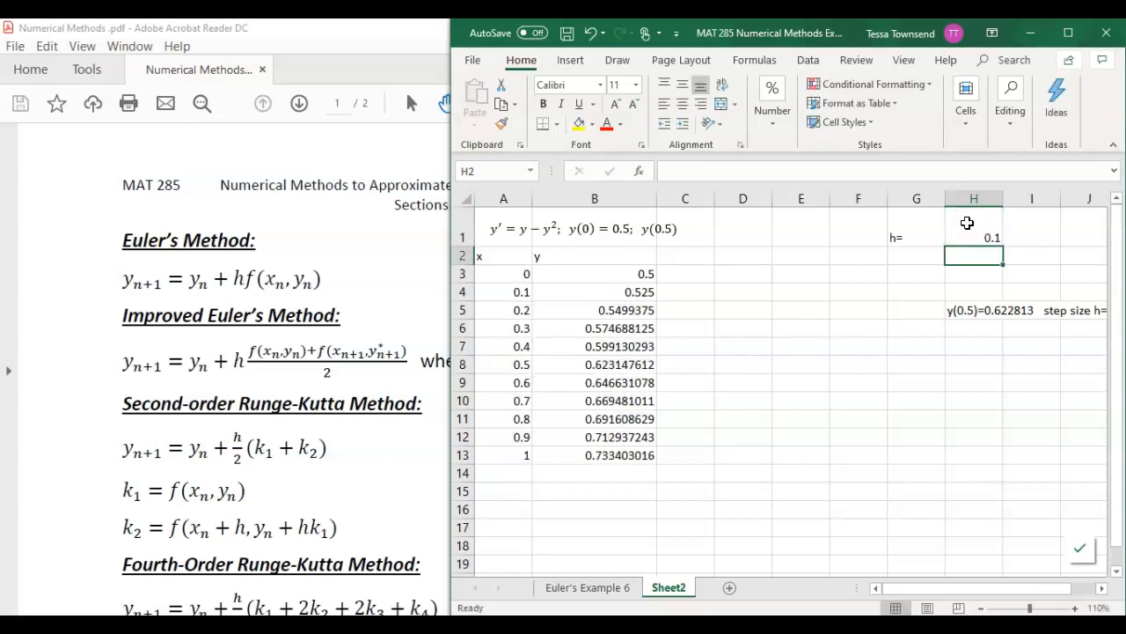
Step: Read y at x = 0.5 and write the note "y(0.5)=0.623148 step size h=0.1" in H6
left_click(458, 364)
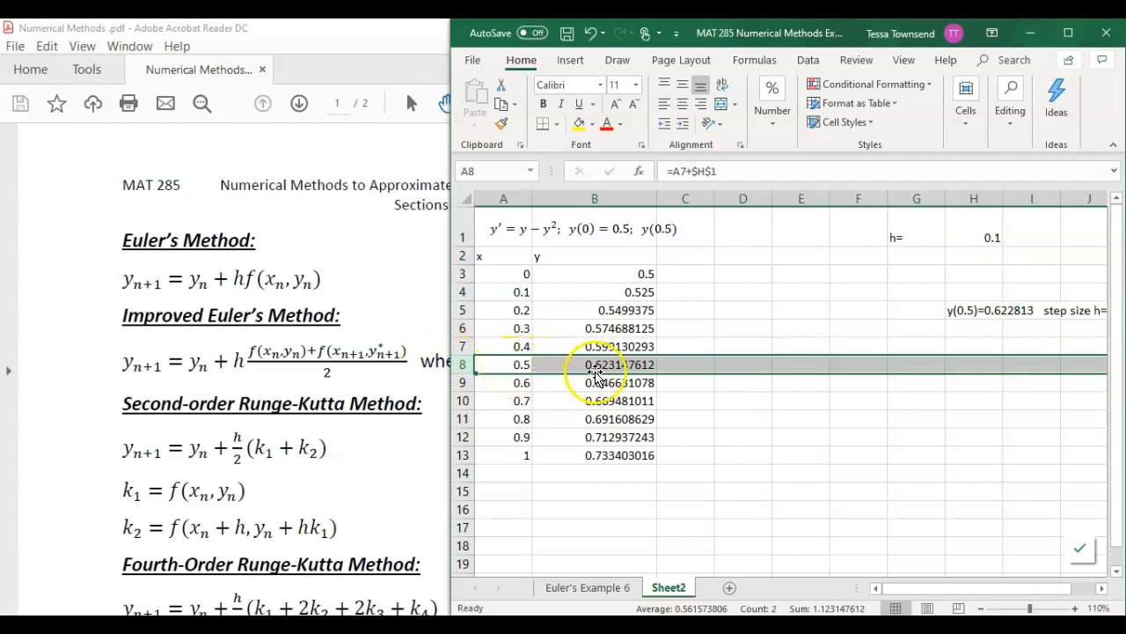
left_click(960, 327)
type("y")
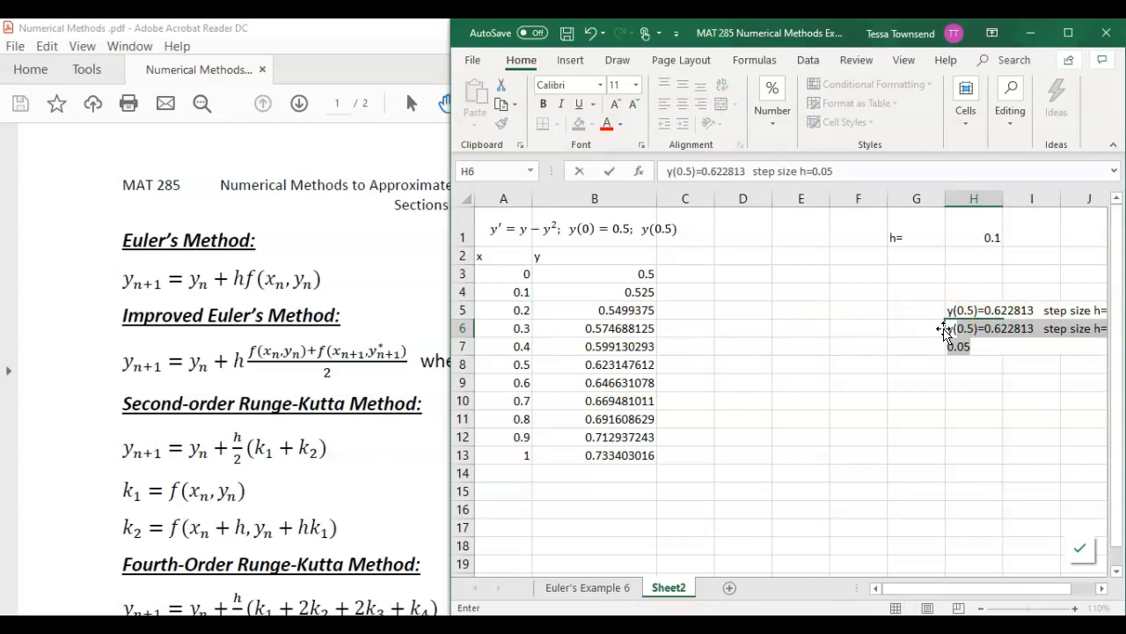
type("(0.5)=0.62")
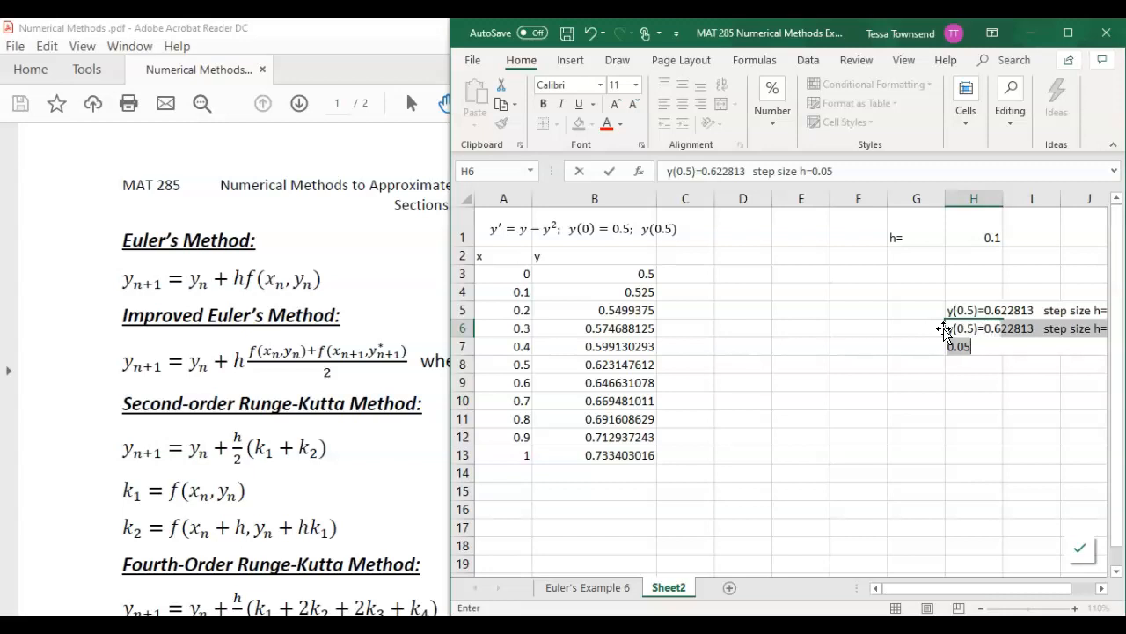
type("31")
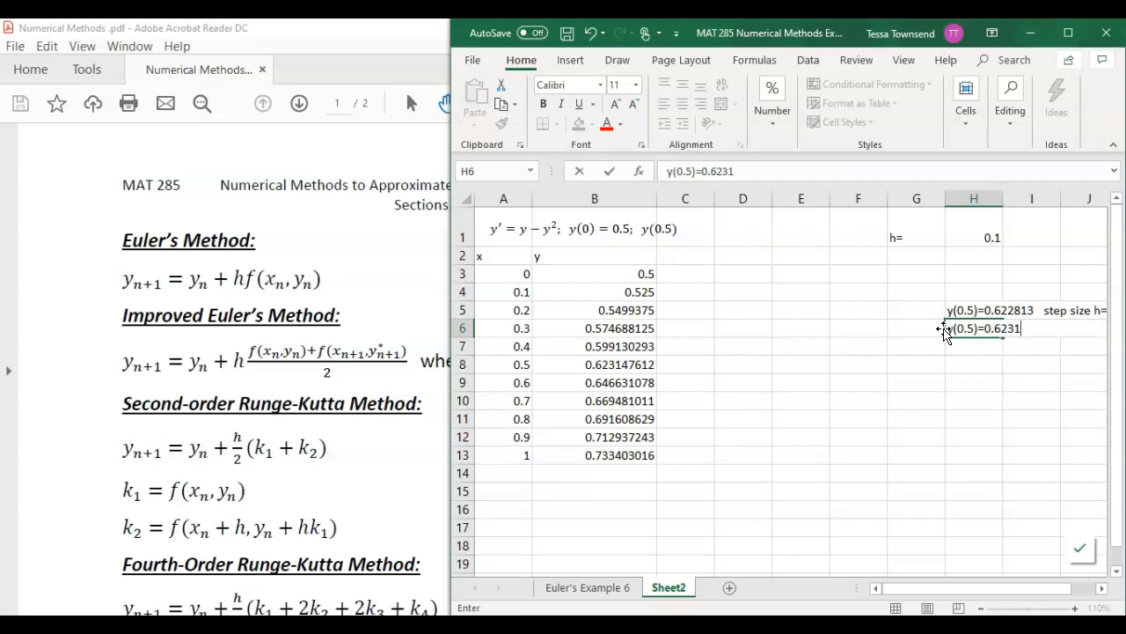
type("48")
key("Tab")
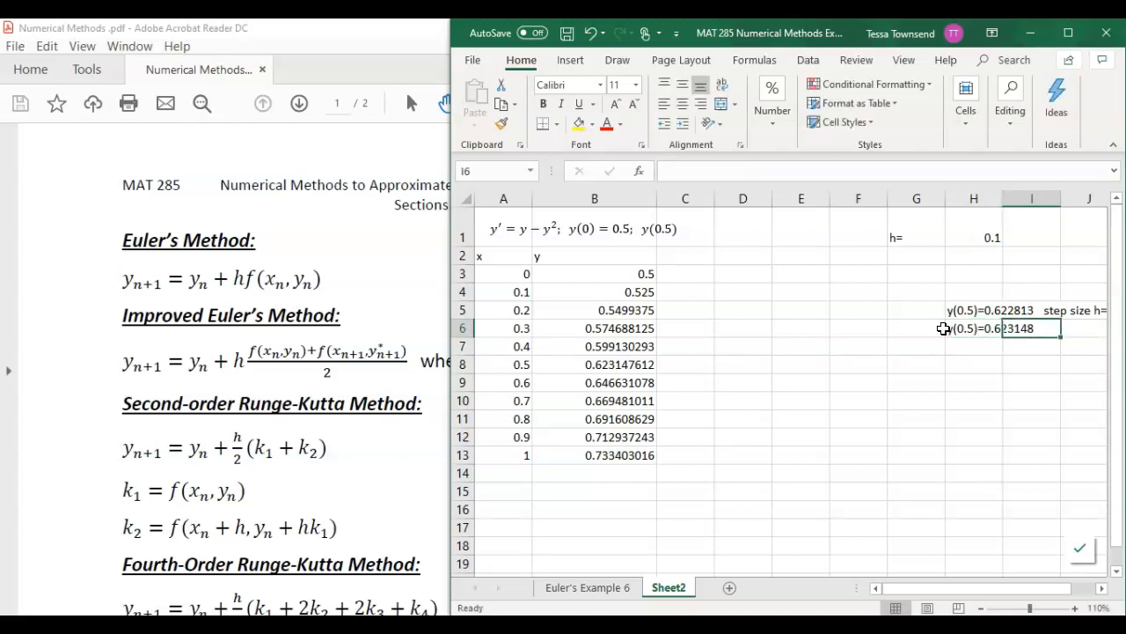
left_click(976, 329)
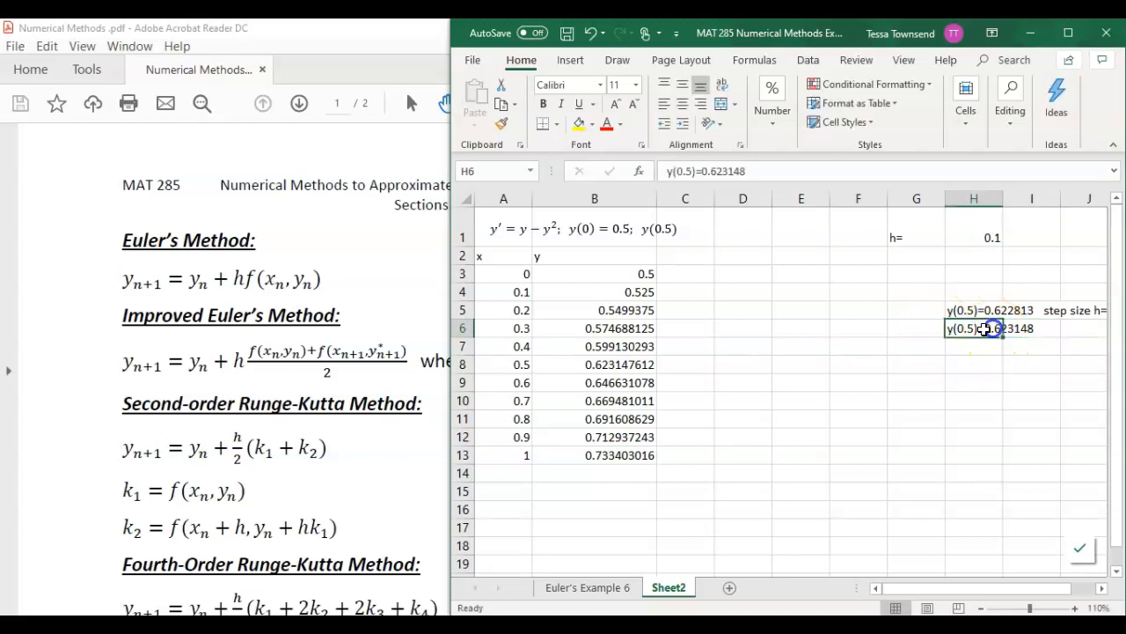
left_click(765, 167)
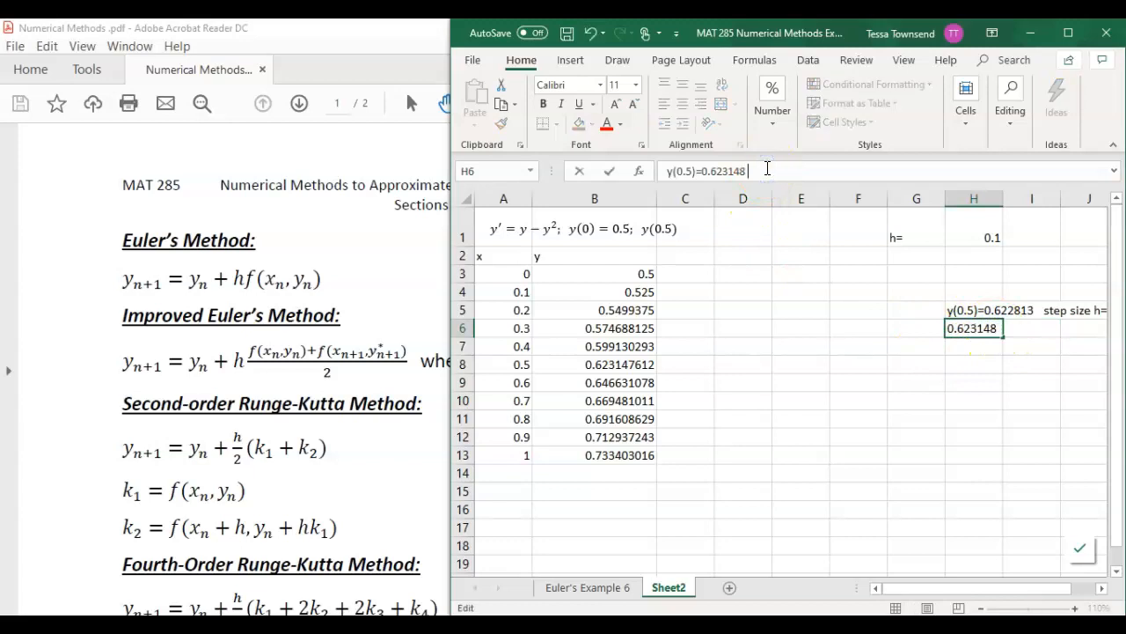
type("step size h=0.1")
key("Return")
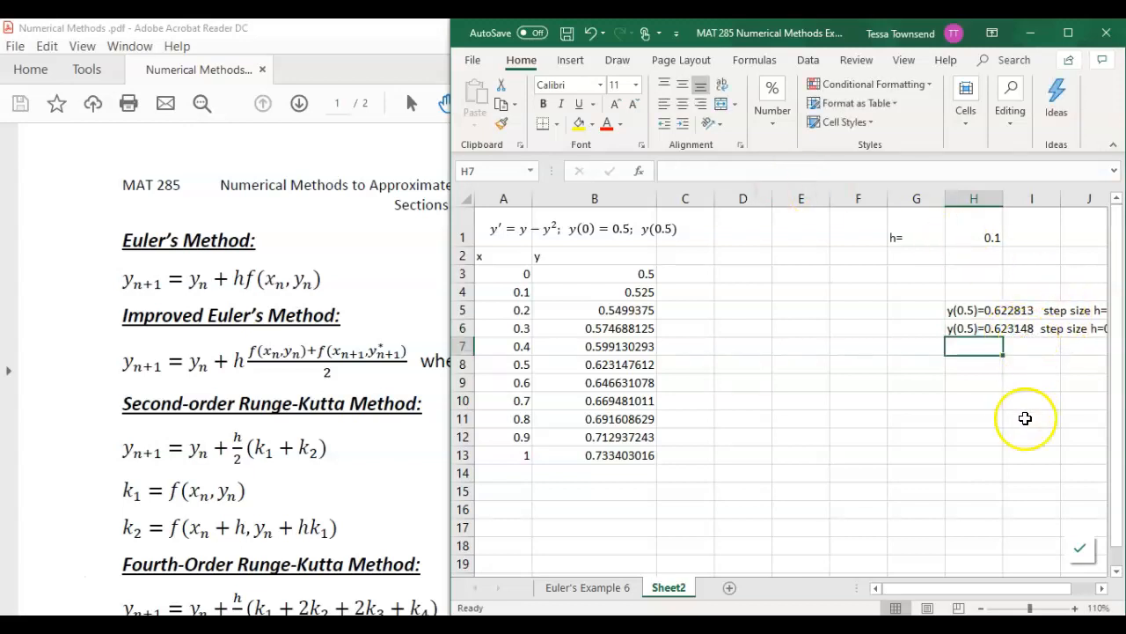
Step: Widen the spreadsheet window to fit the full result notes in H5 and H6, and compare the two
left_click_drag(450, 326, 354, 324)
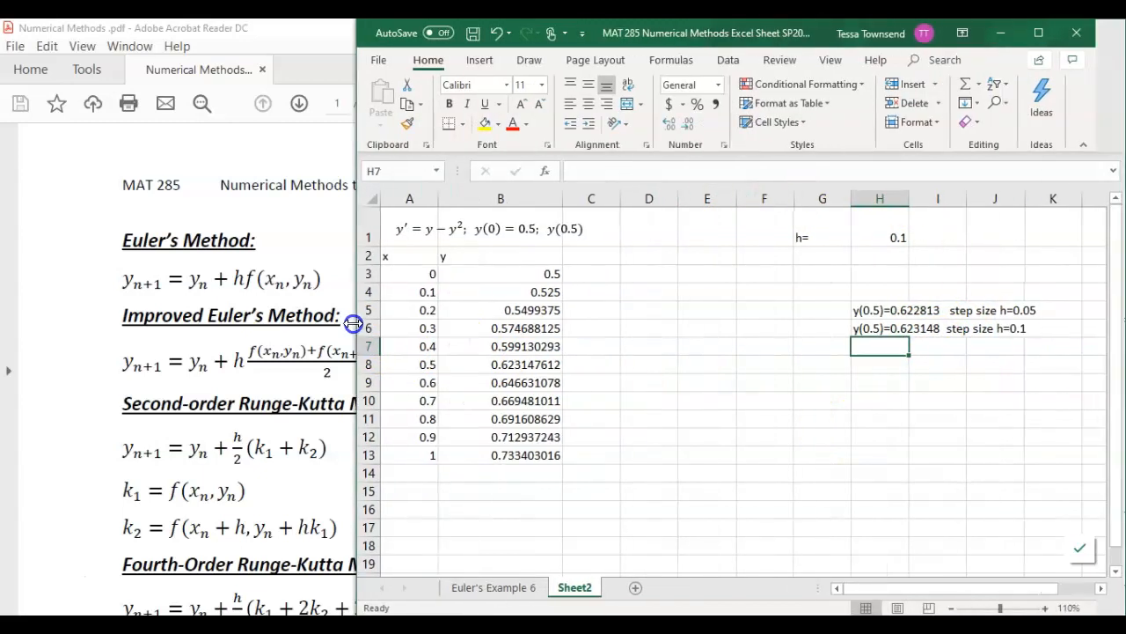
left_click(871, 307)
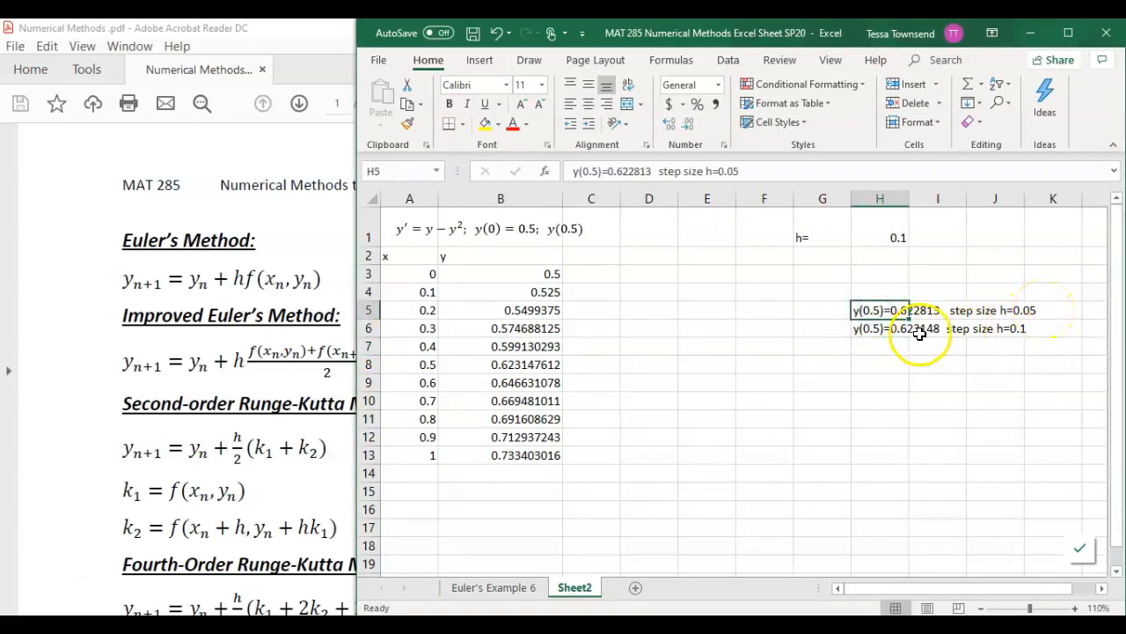
left_click(879, 330)
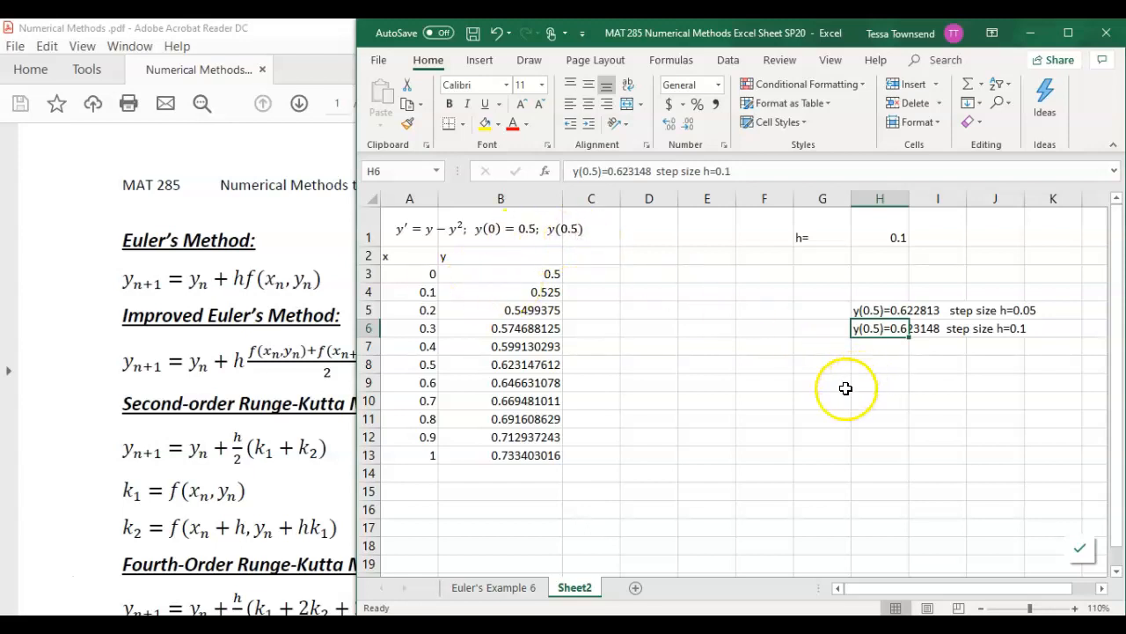
Step: Rename Sheet2 as "Euler Example #10"
left_click(583, 588)
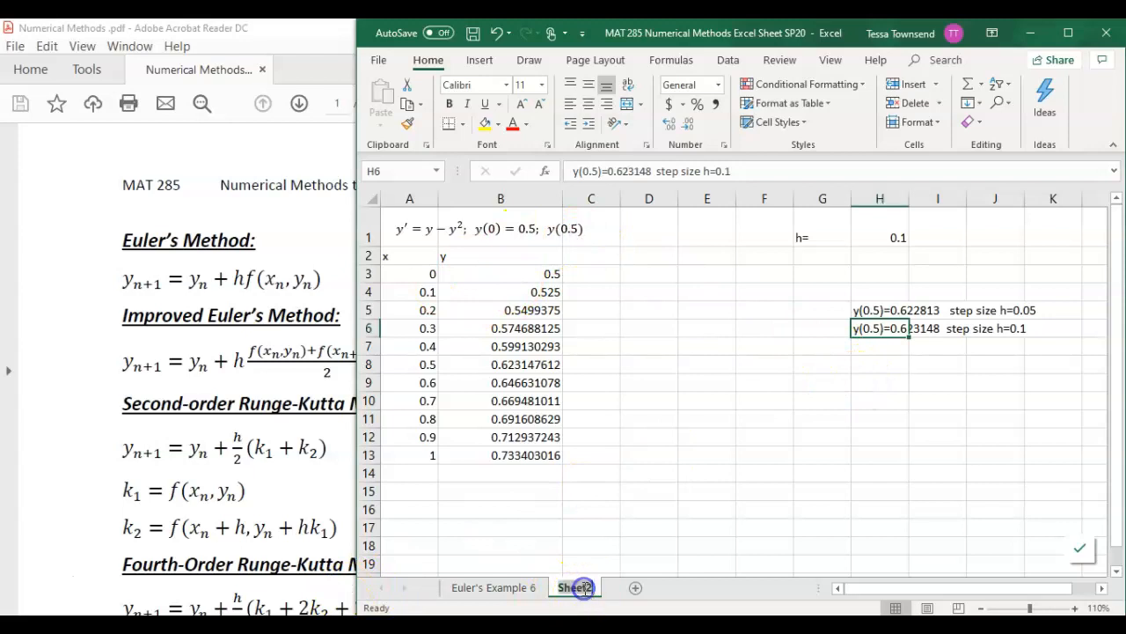
left_click(583, 588)
type("Eulers")
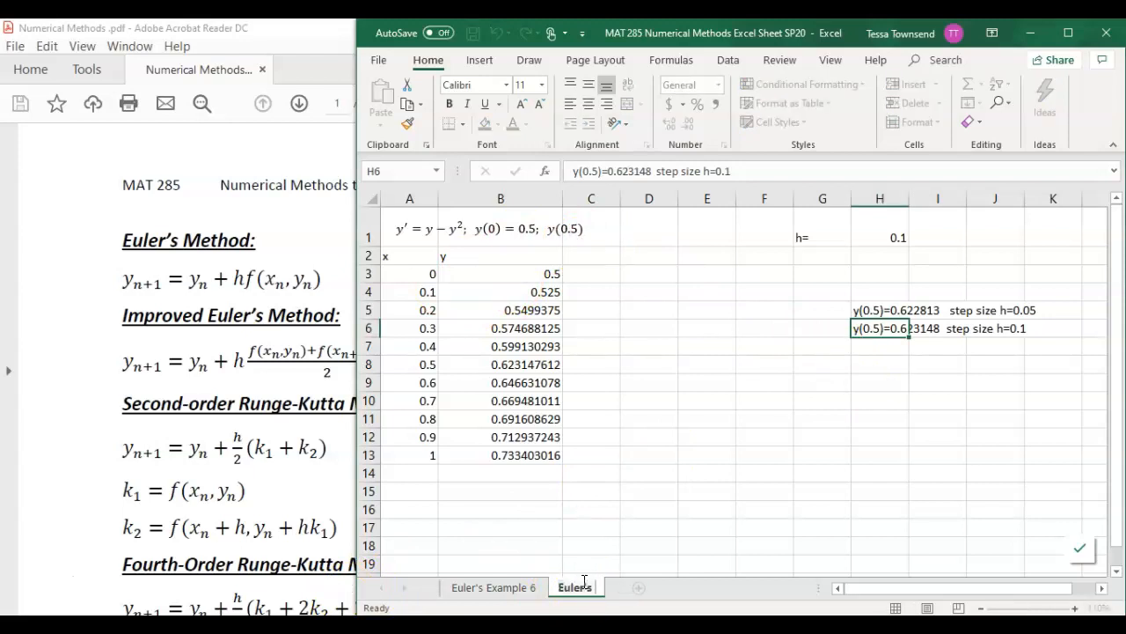
key("BackSpace")
type("E")
type("xample 10")
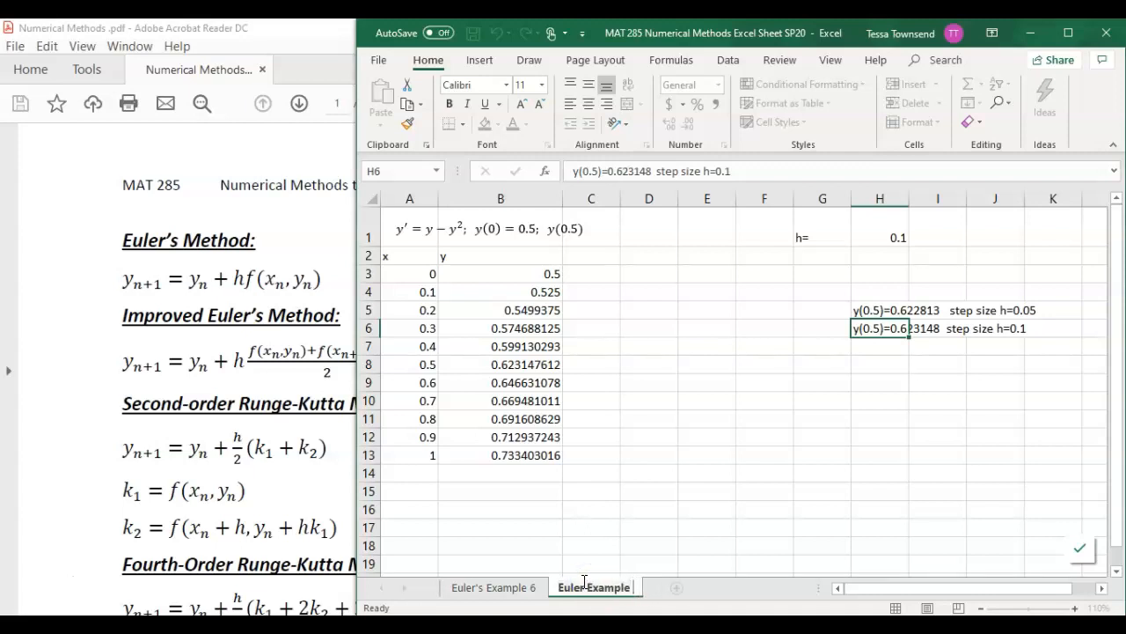
key("Left")
key("Left")
type("#")
key("Return")
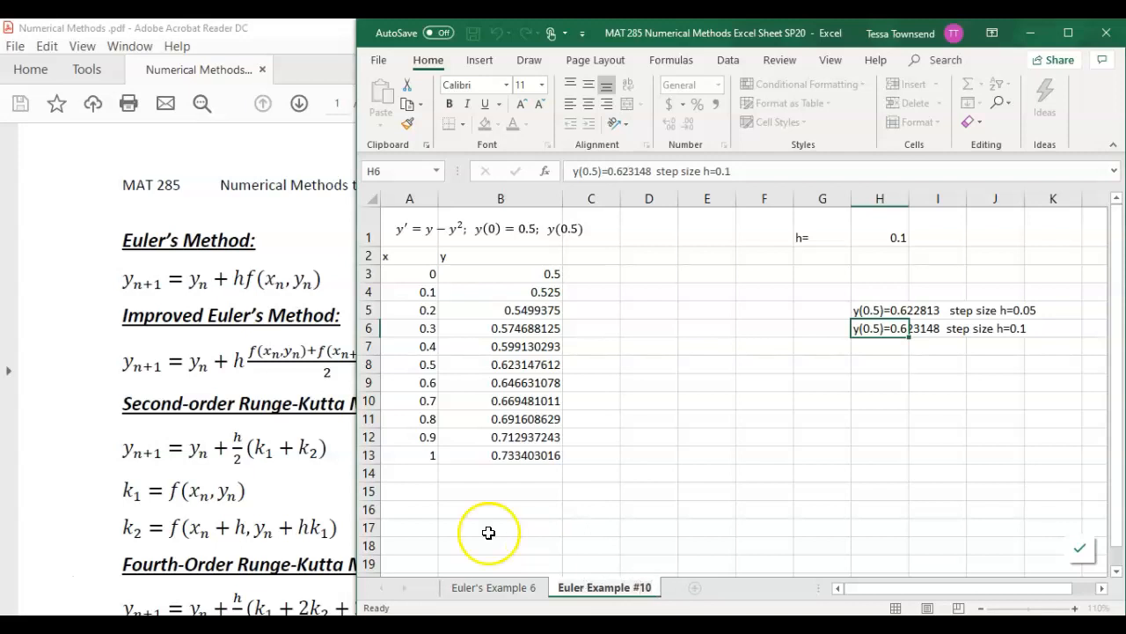
Step: Rename the first worksheet as "Euler's Example #6"
left_click(526, 587)
left_click(533, 587)
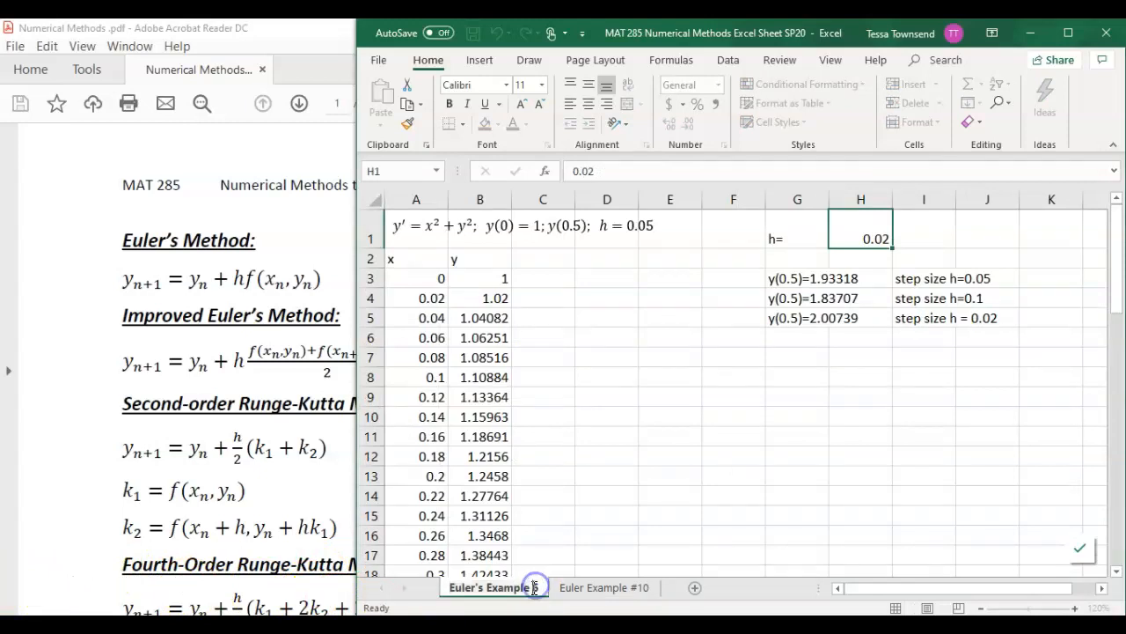
type("#")
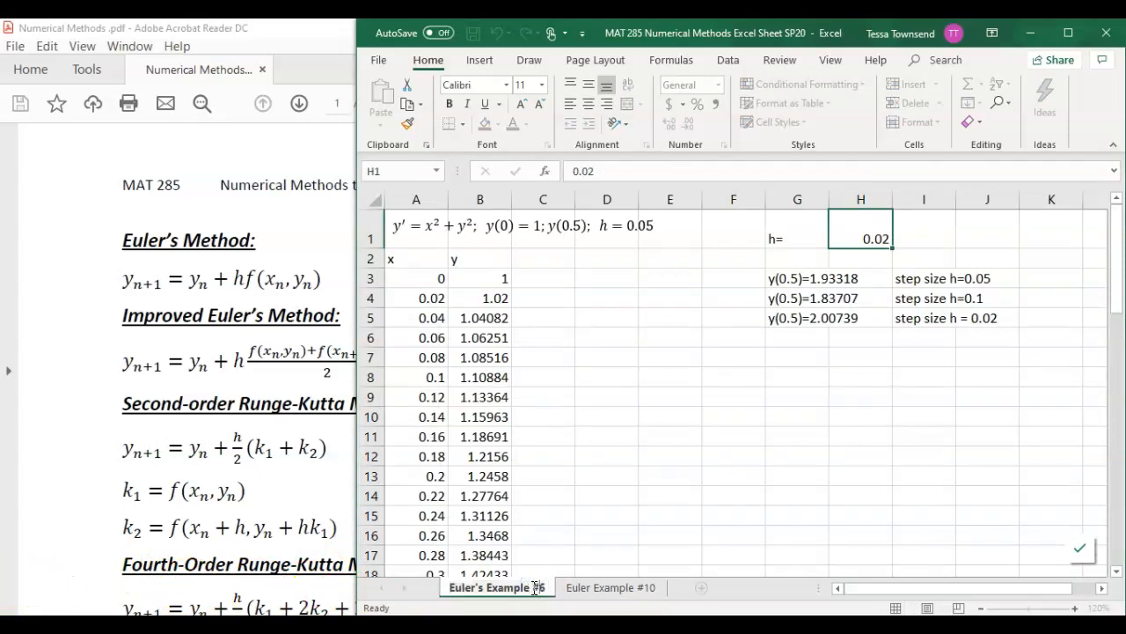
left_click(779, 535)
left_click(724, 531)
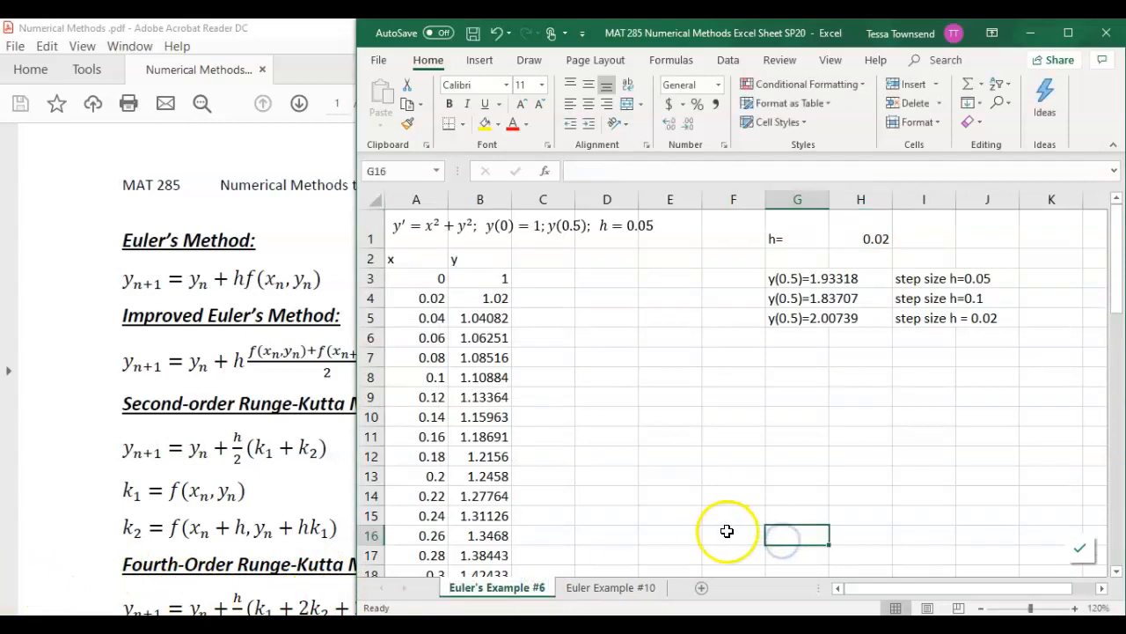
Step: Return to the Euler Example #10 sheet and look over the method formulas in the Numerical Methods PDF
left_click(626, 589)
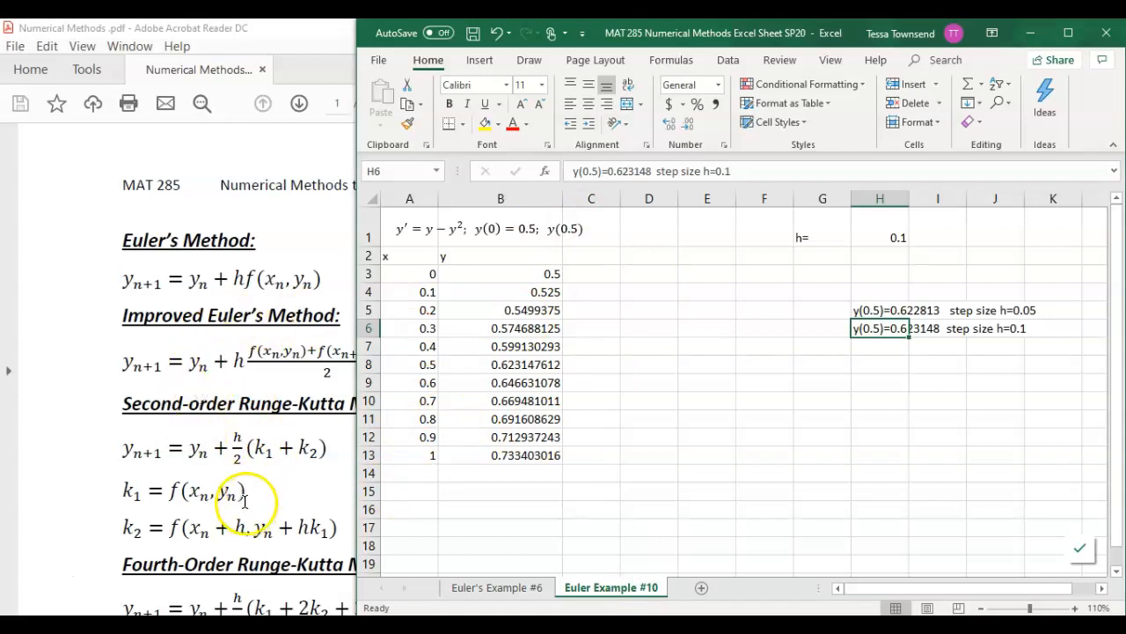
left_click(266, 411)
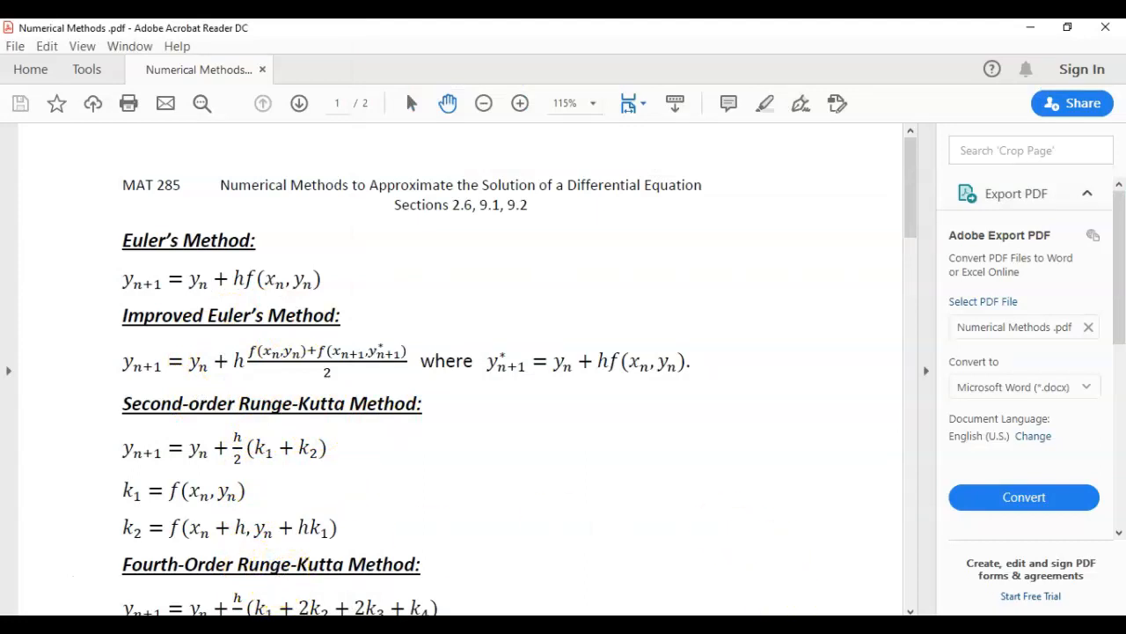
key("alt+Tab")
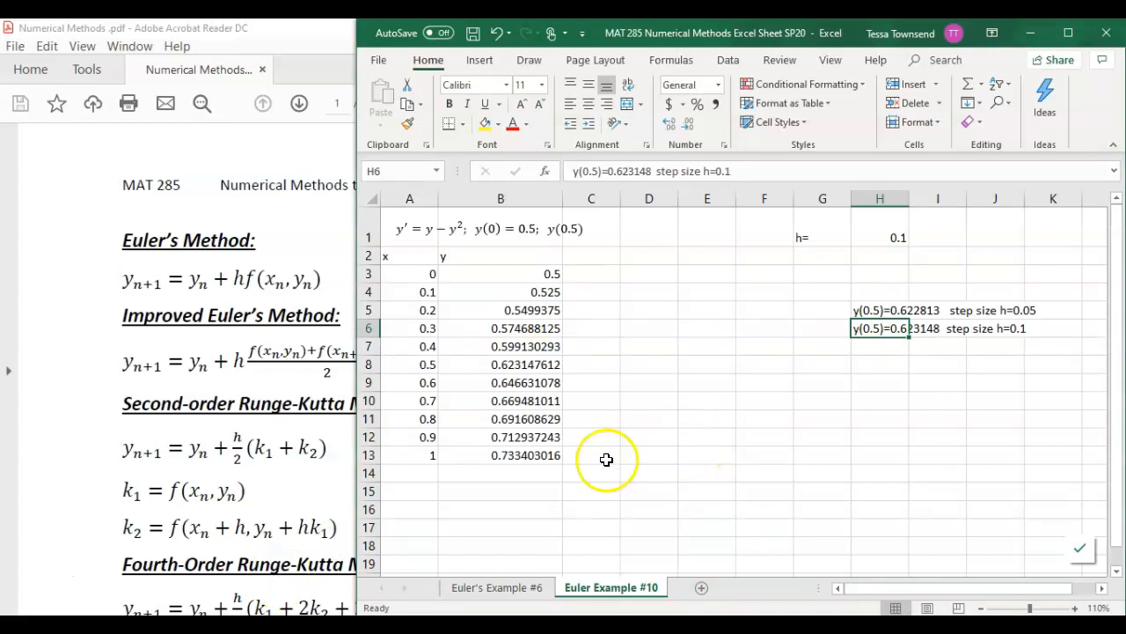
left_click(37, 581)
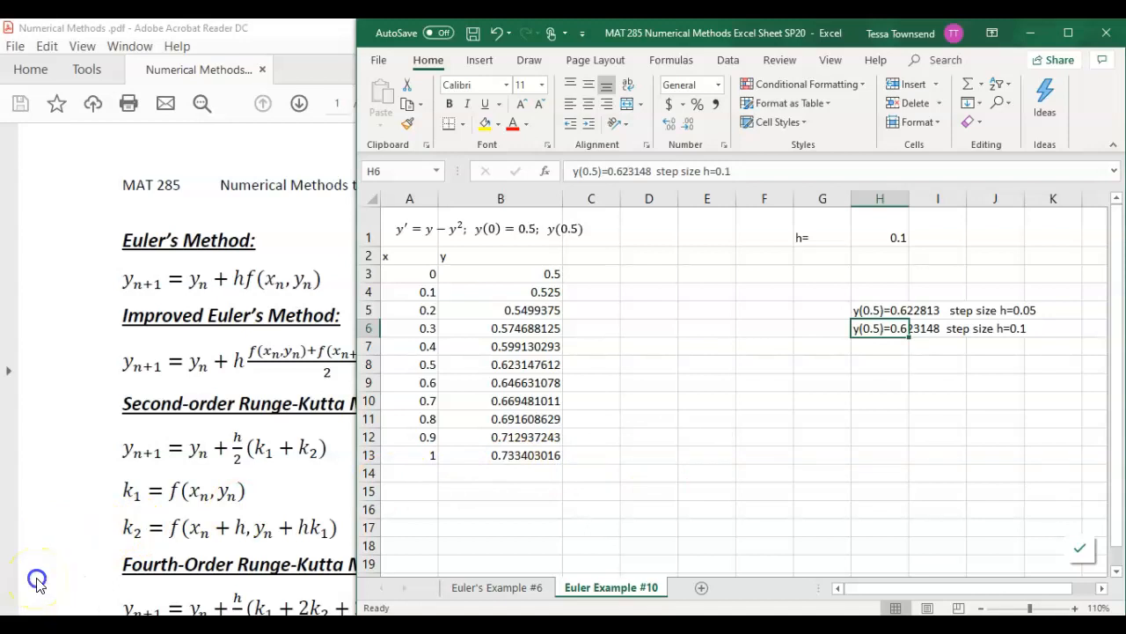